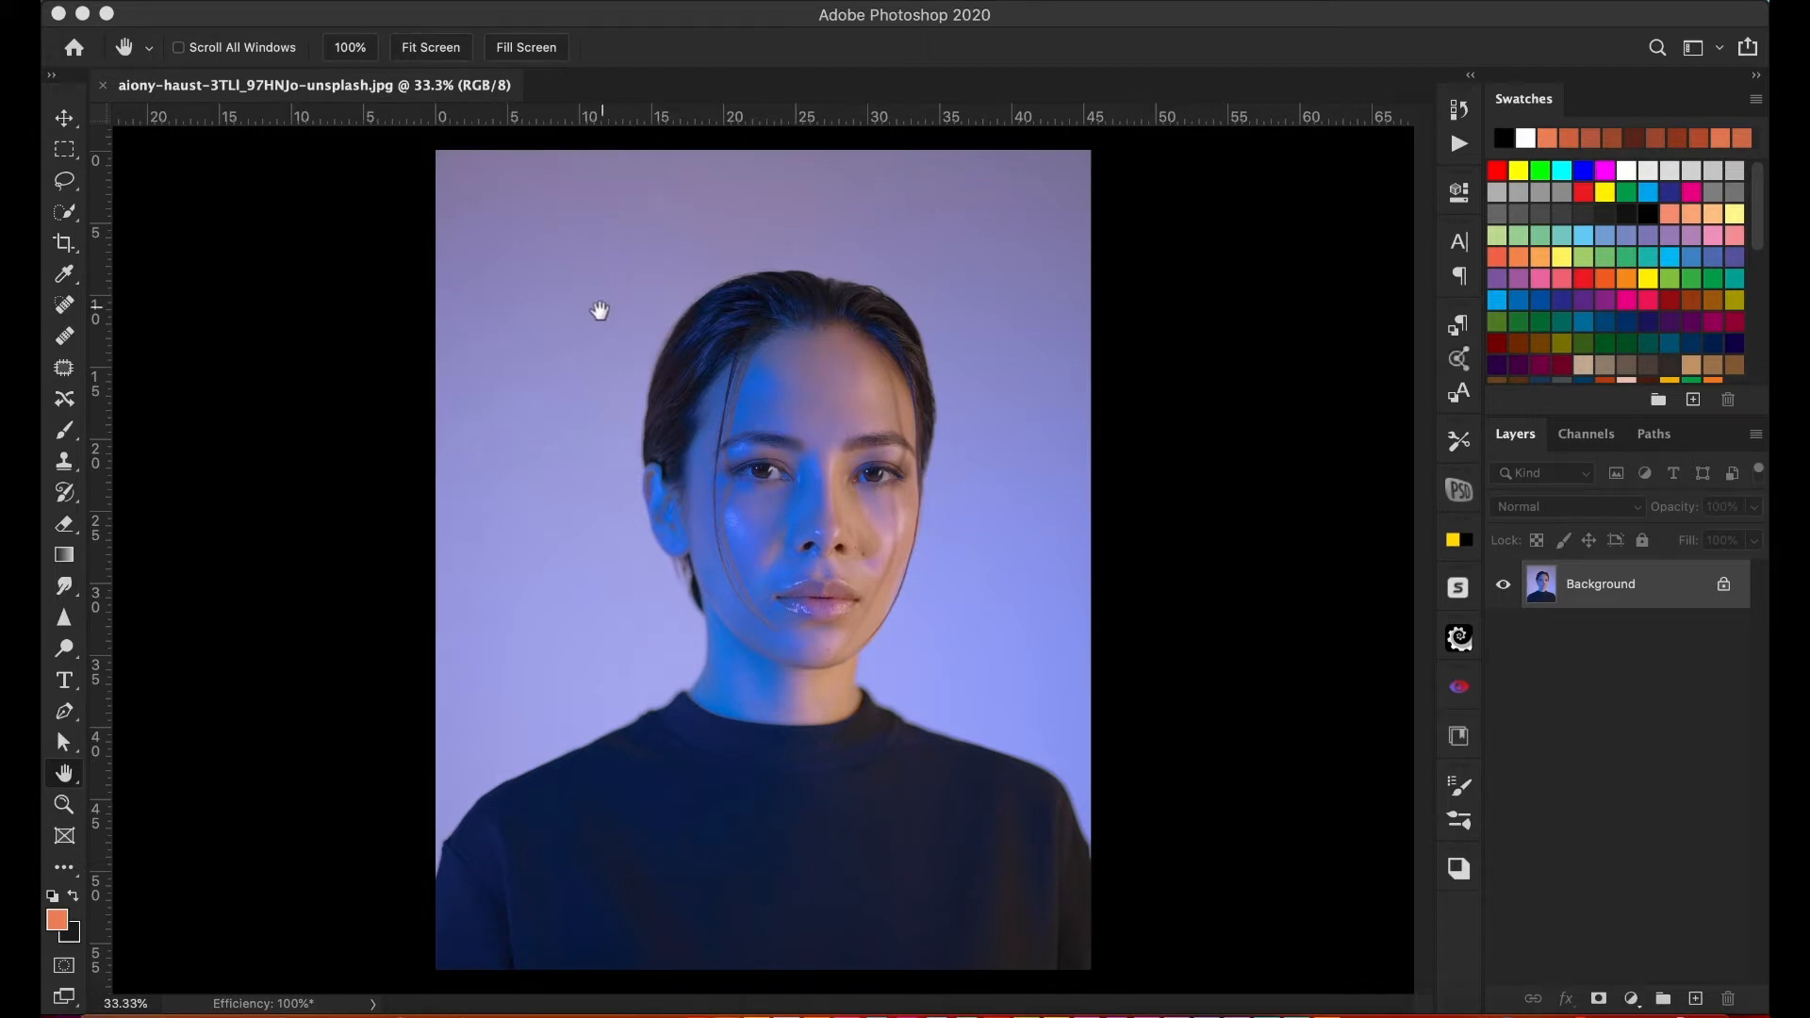
# - Open the portrait in the Camera Raw Filter, check the Profile choices and open the Profile Browser
pyautogui.click(611, 3)
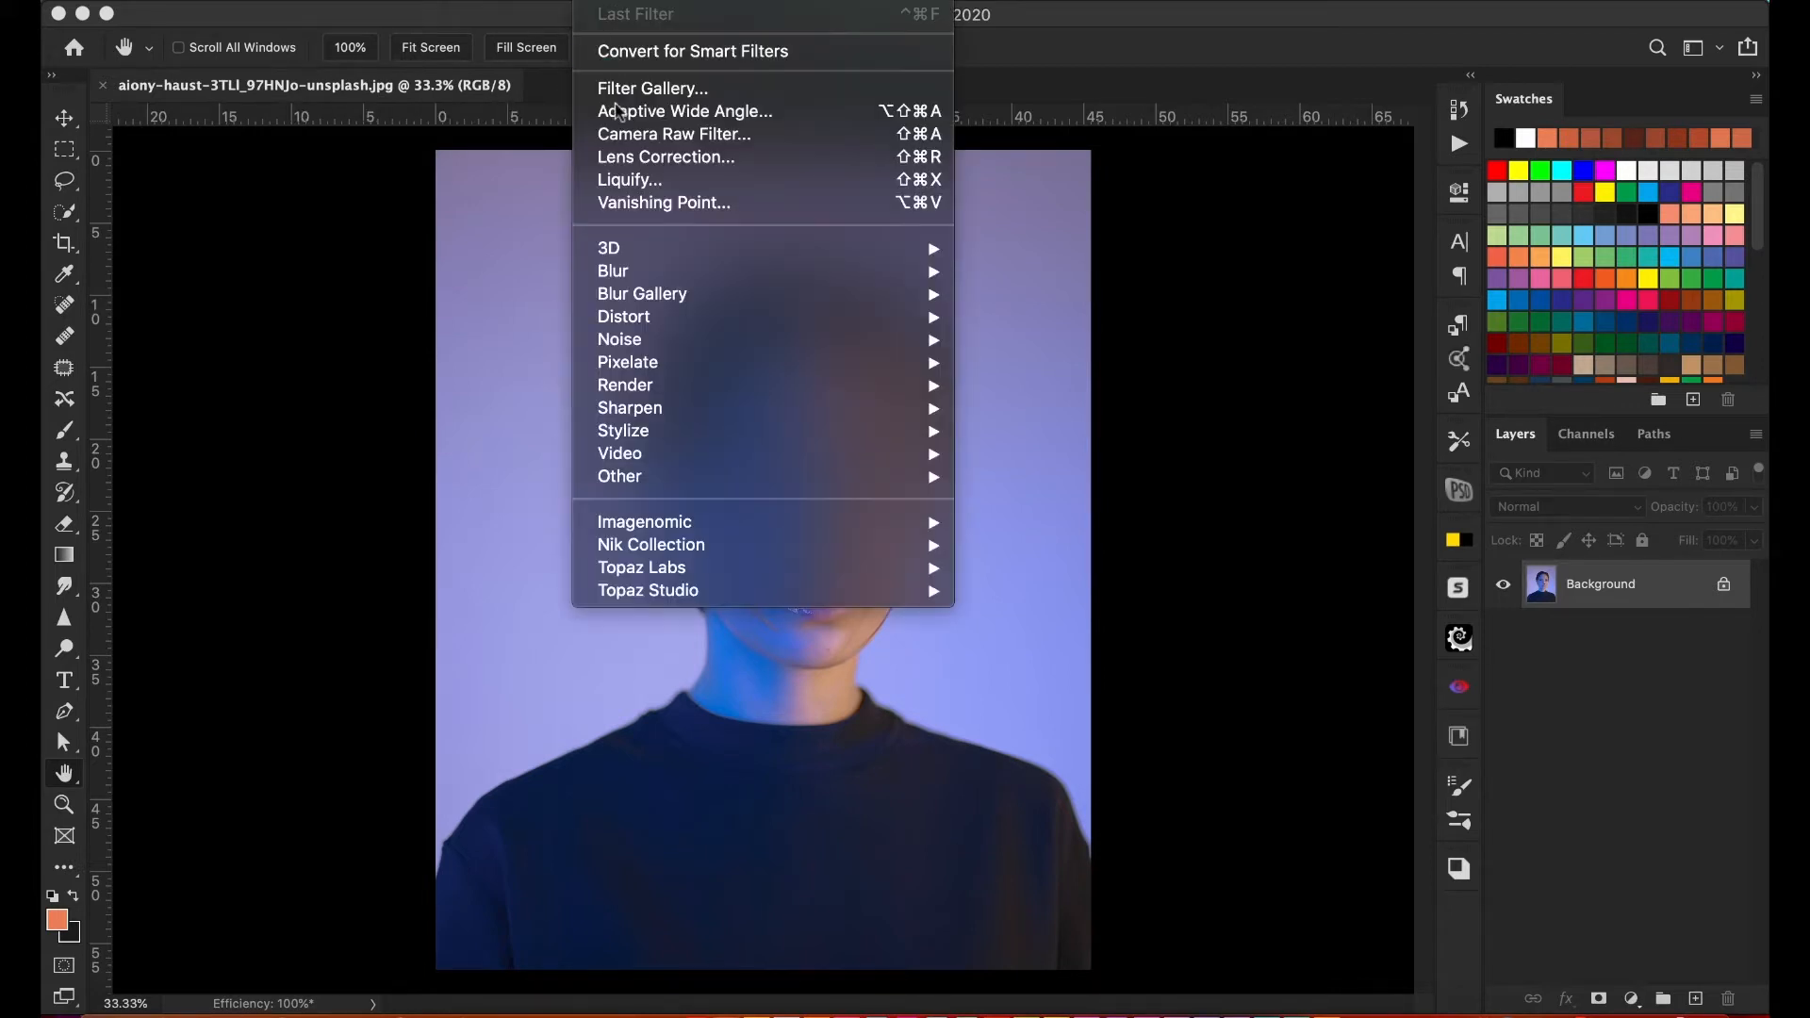
pyautogui.click(722, 137)
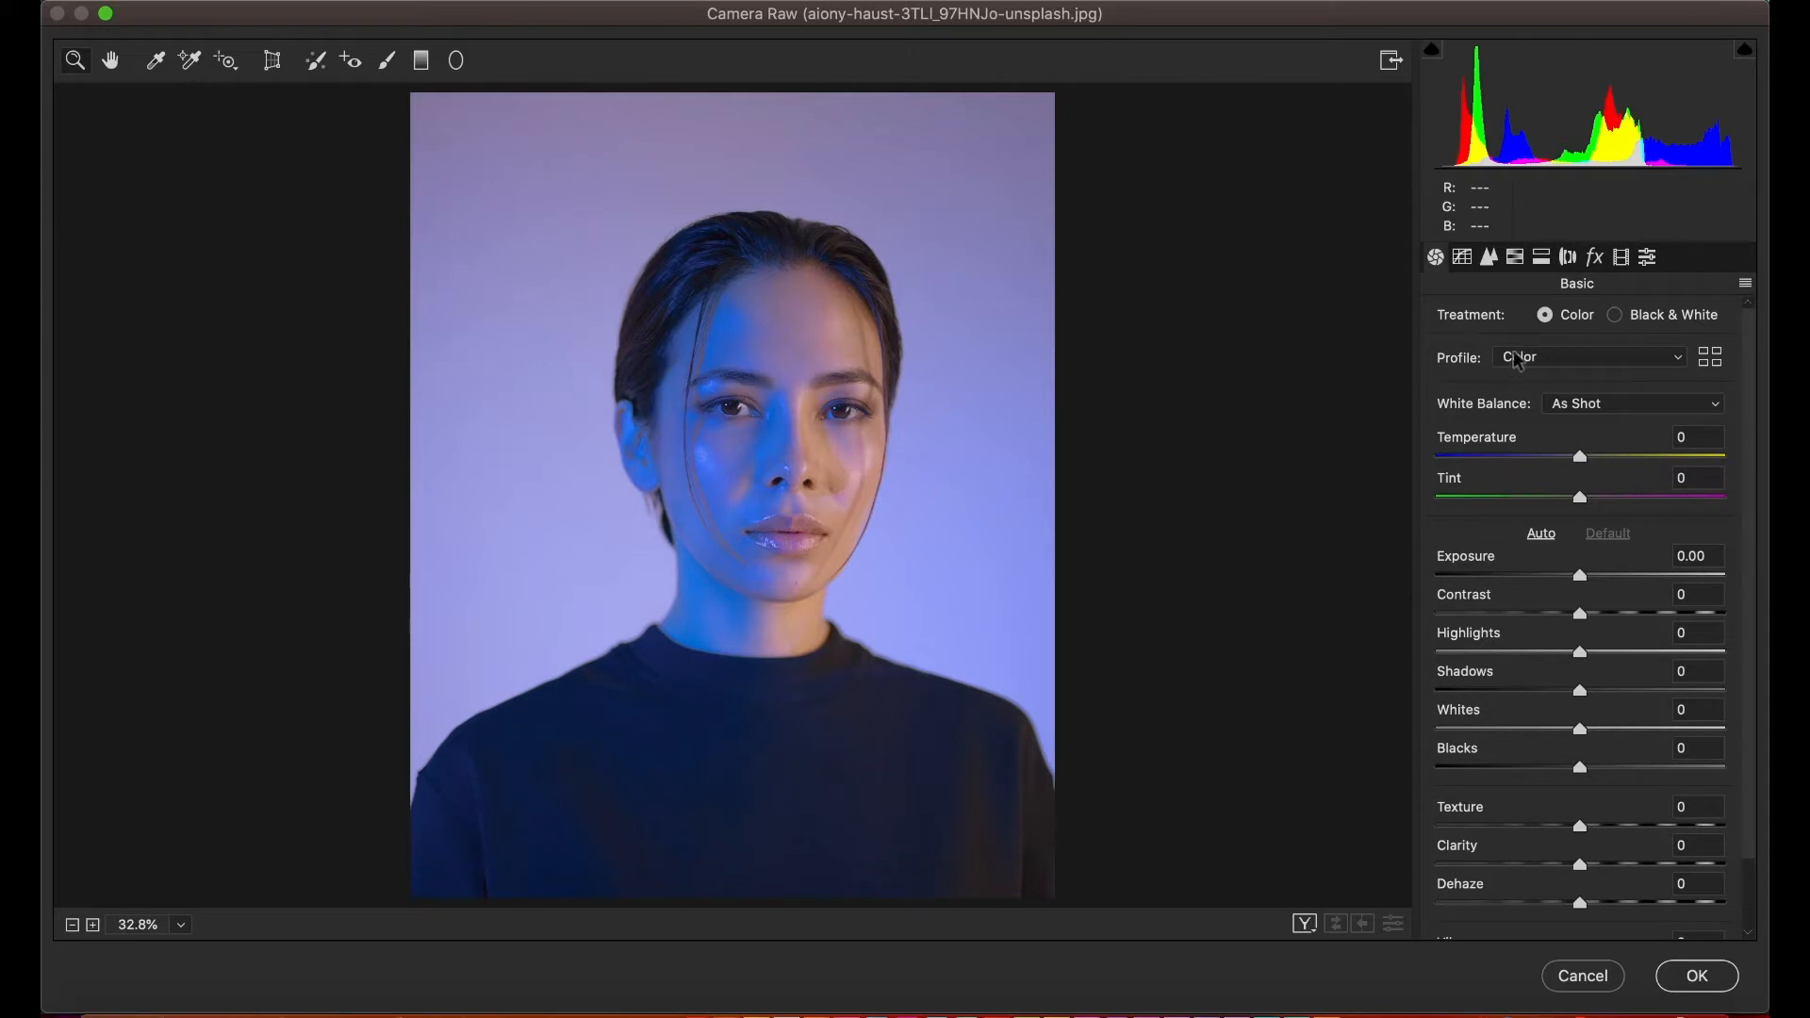
pyautogui.click(1578, 364)
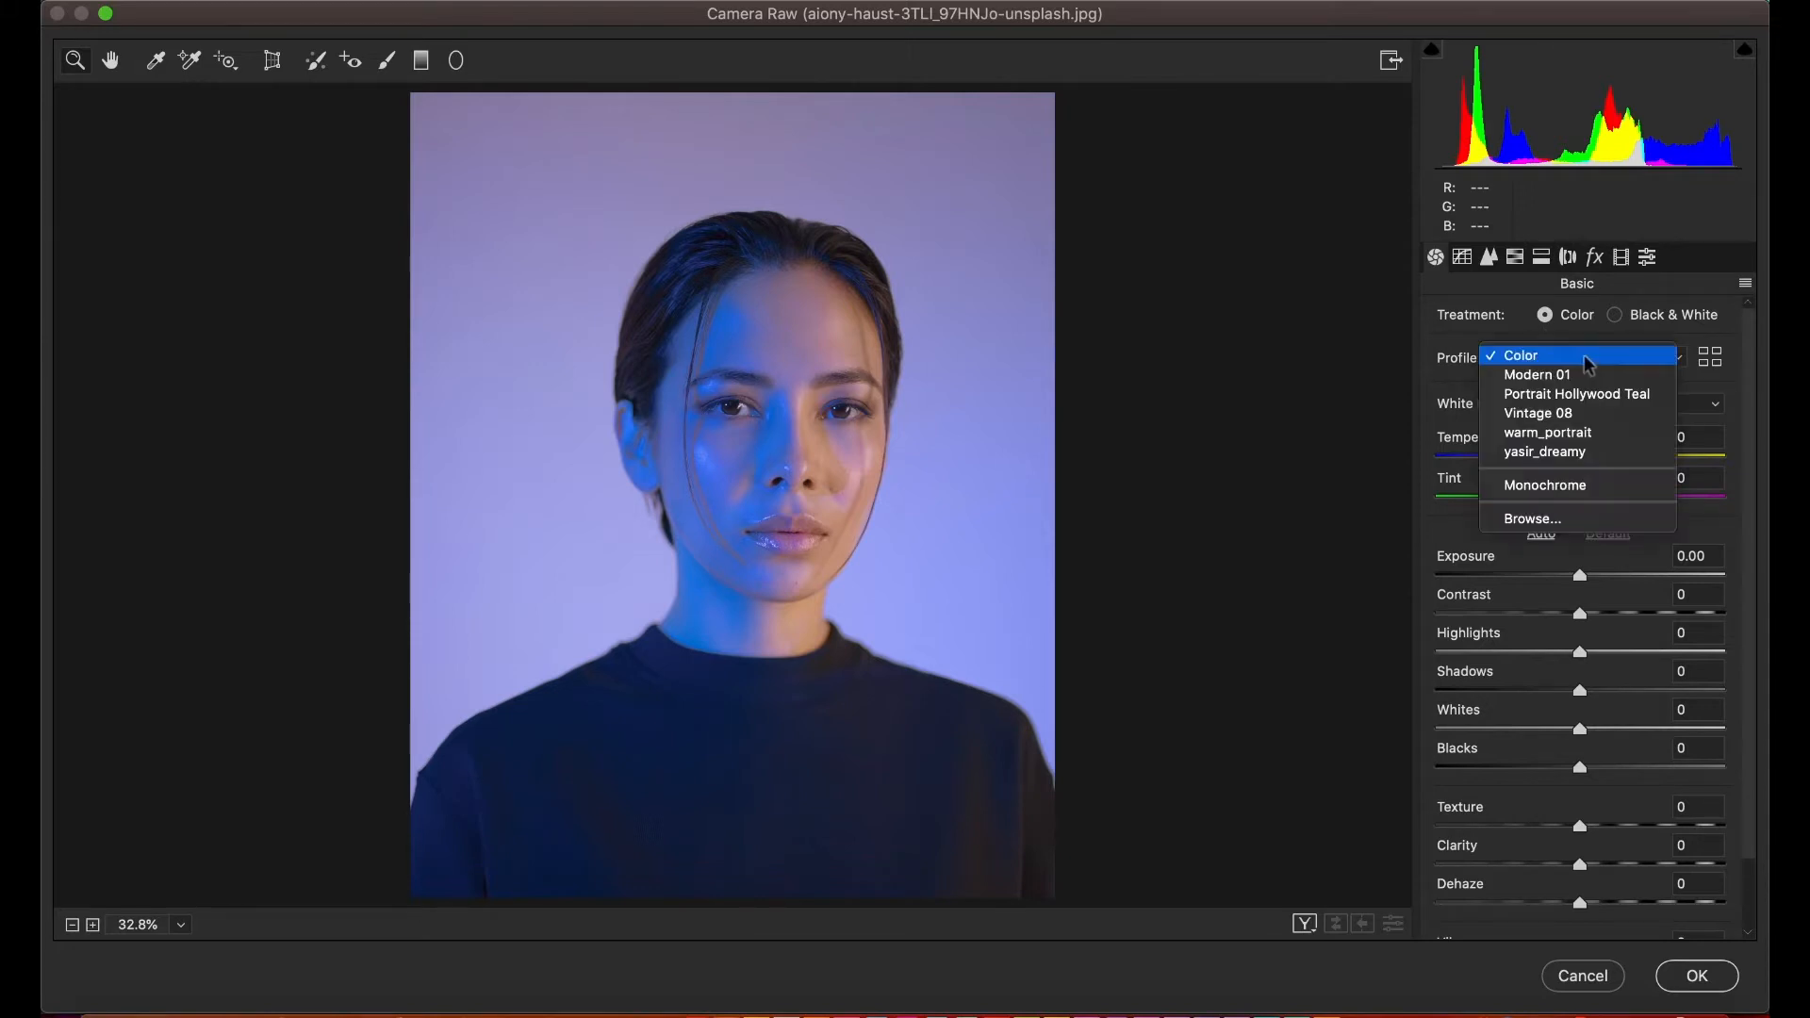
pyautogui.click(1515, 330)
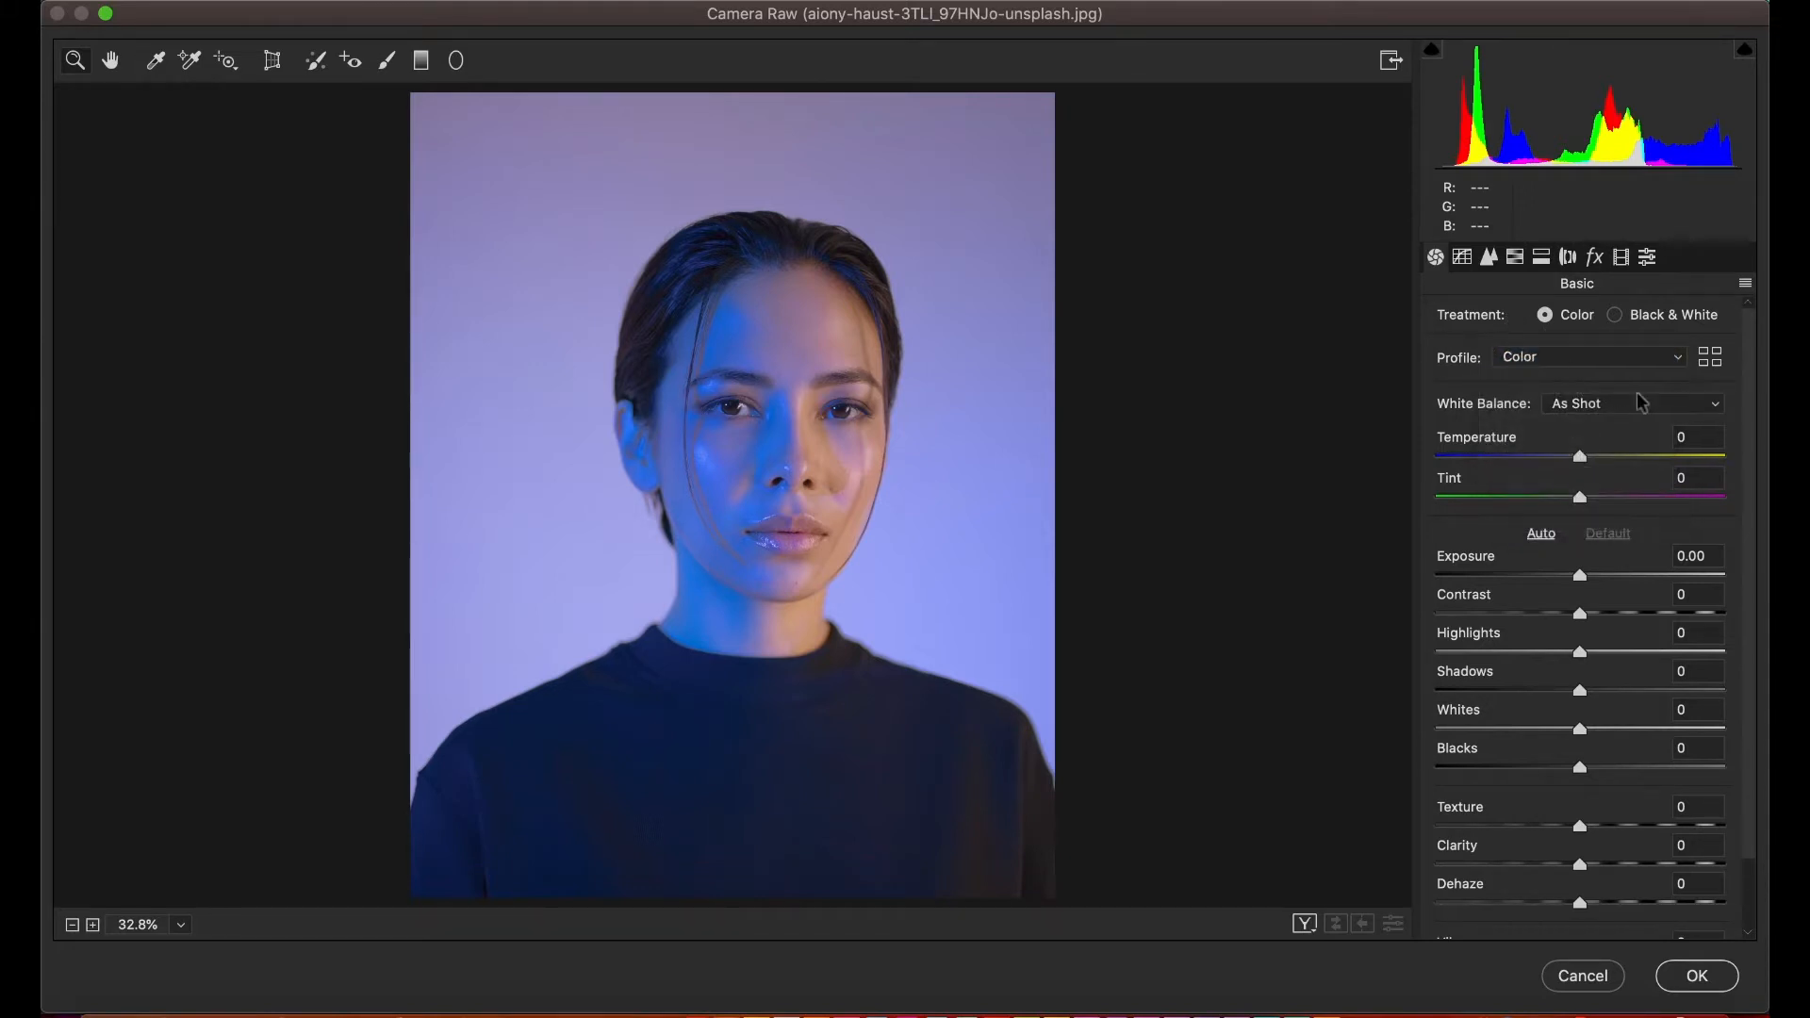
pyautogui.click(1711, 363)
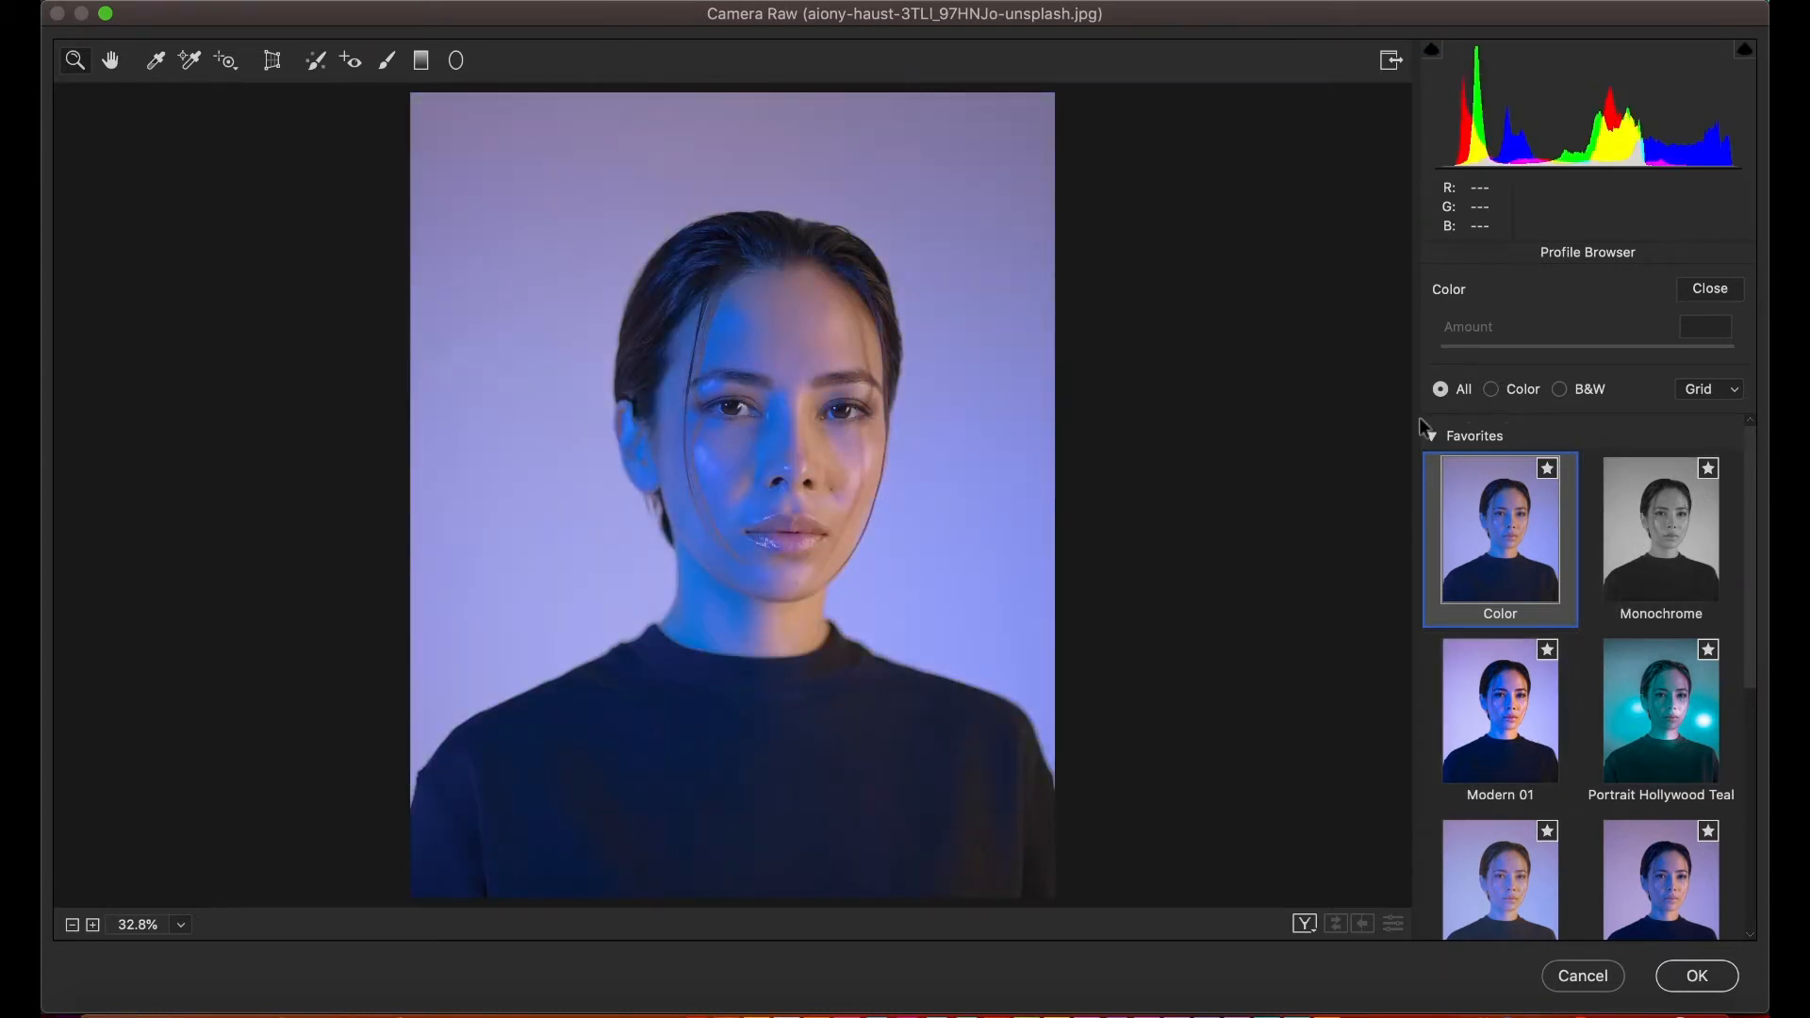
# - Collapse Favorites, preview the two User Profiles on the portrait, and cancel the Camera Raw Filter
pyautogui.click(1428, 432)
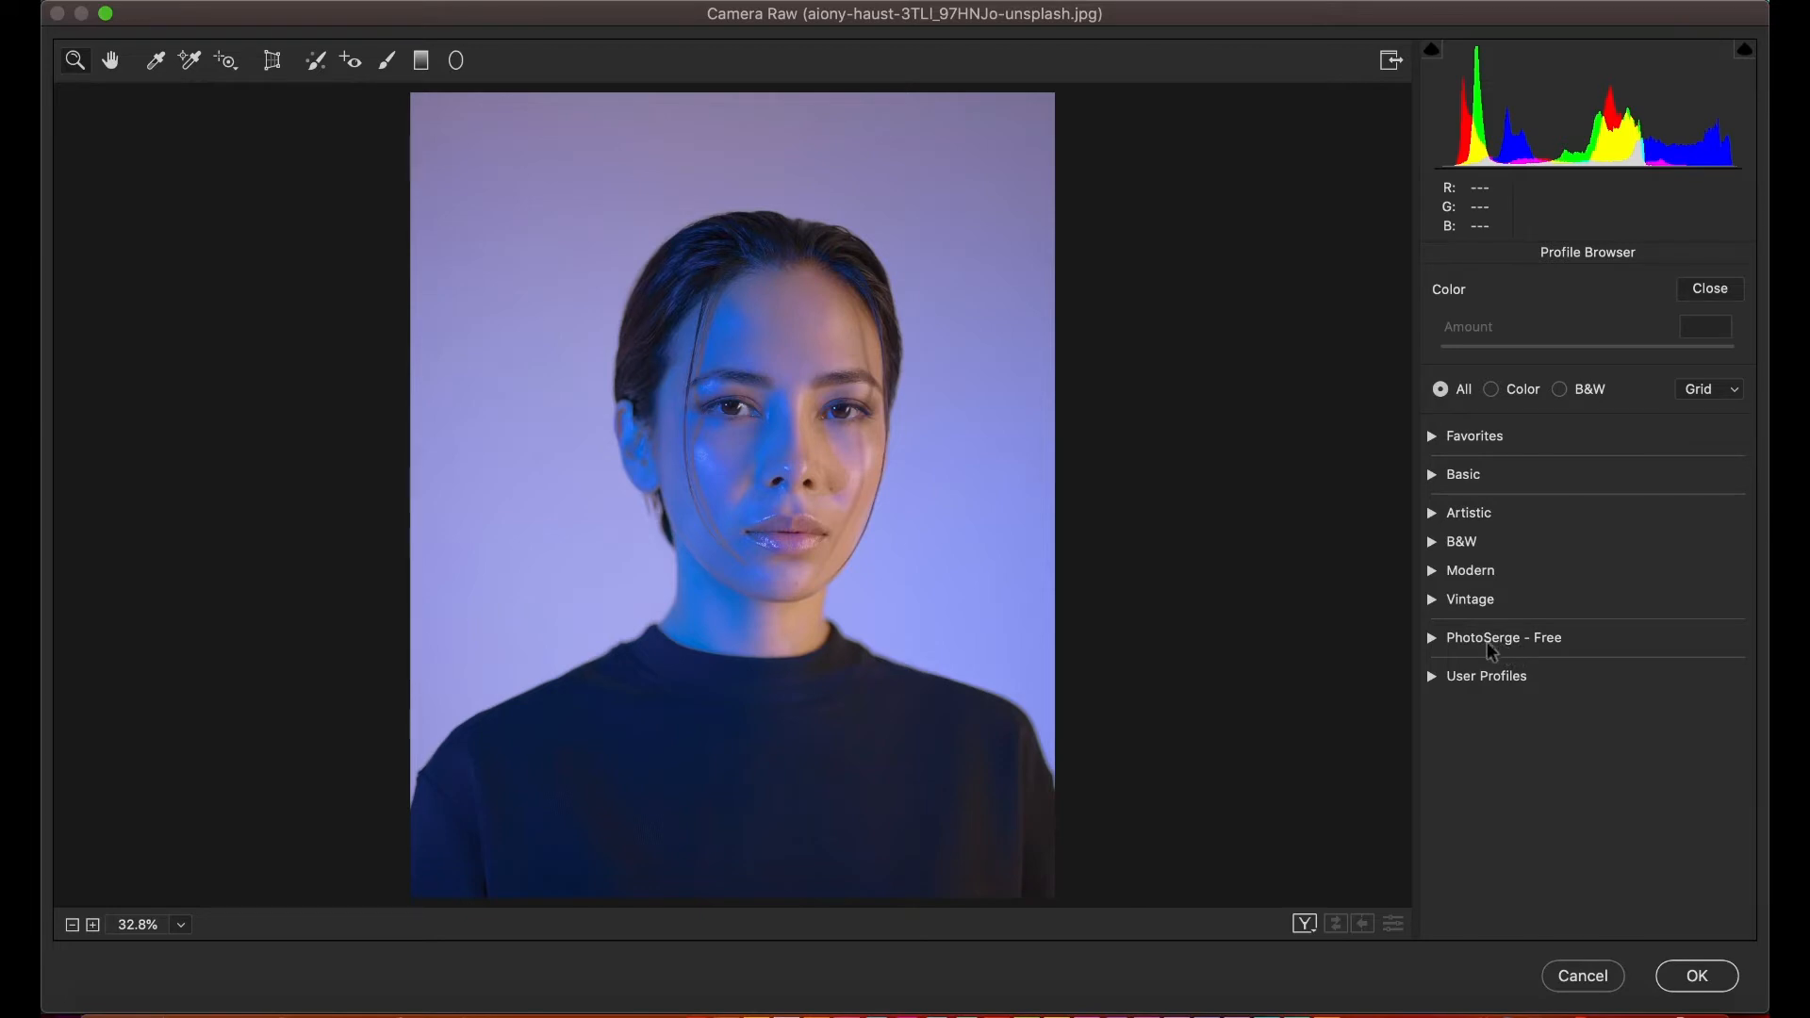
pyautogui.click(1432, 677)
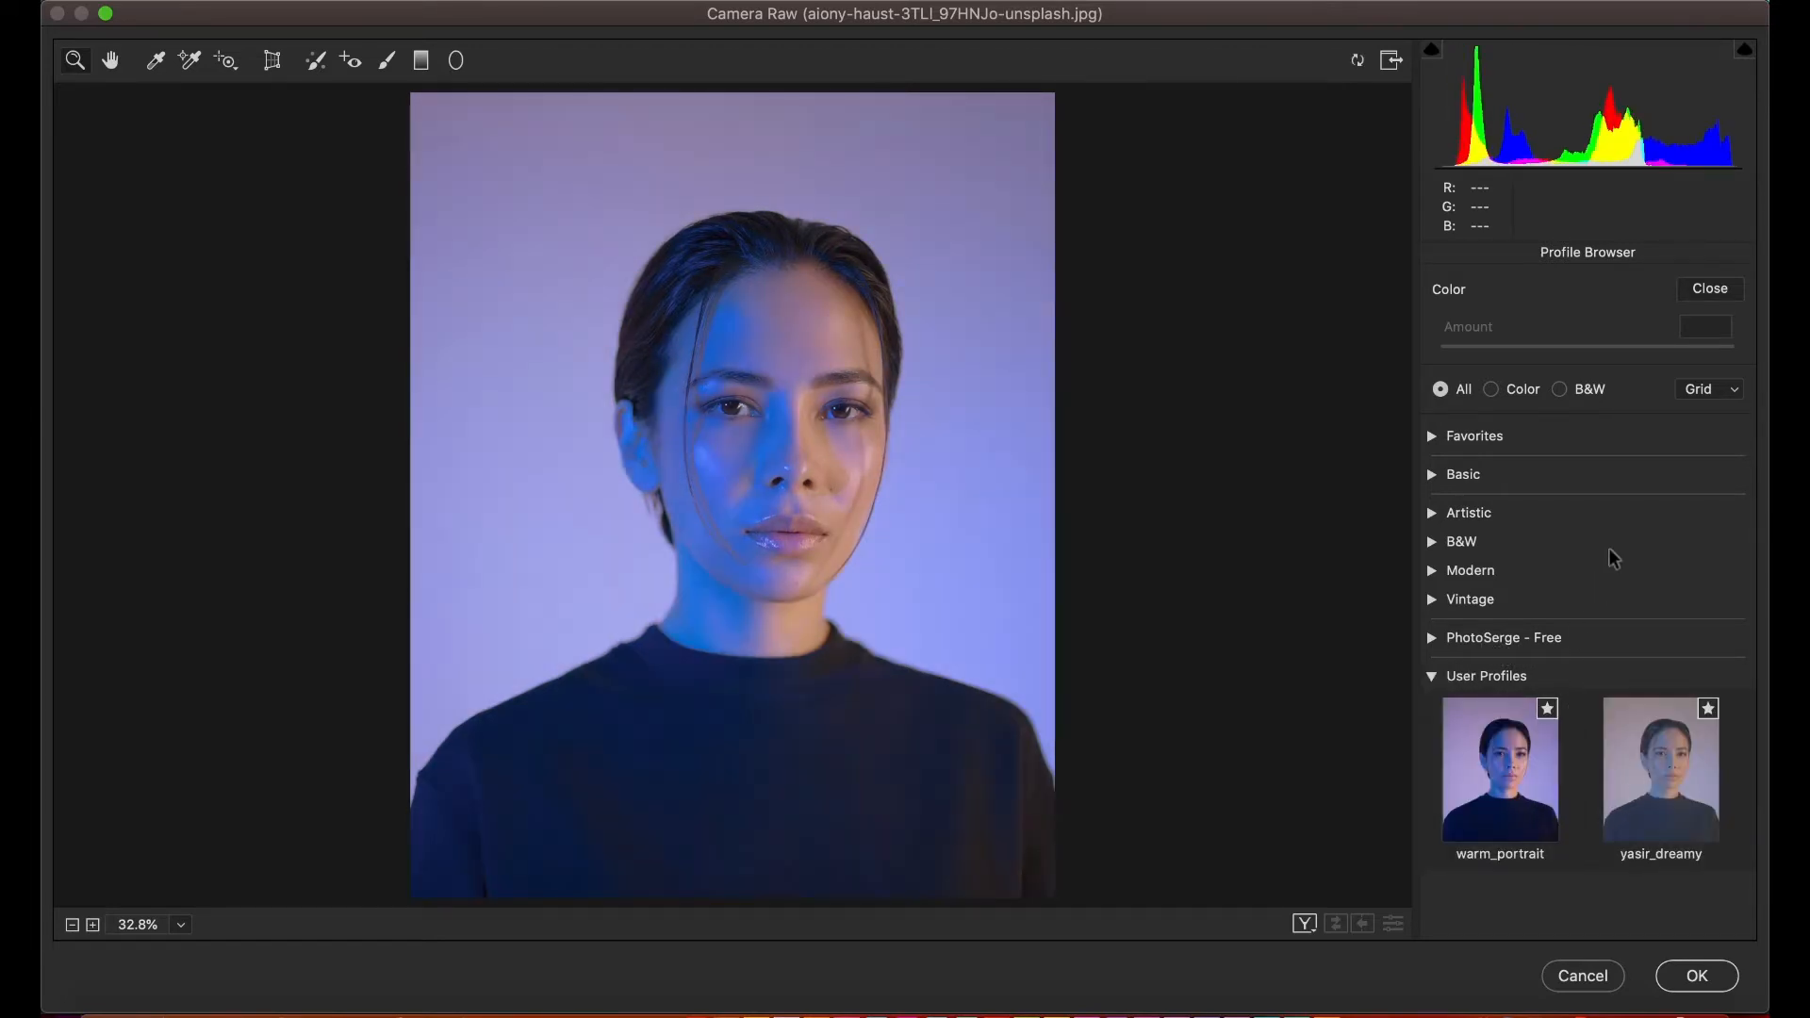
pyautogui.click(1549, 793)
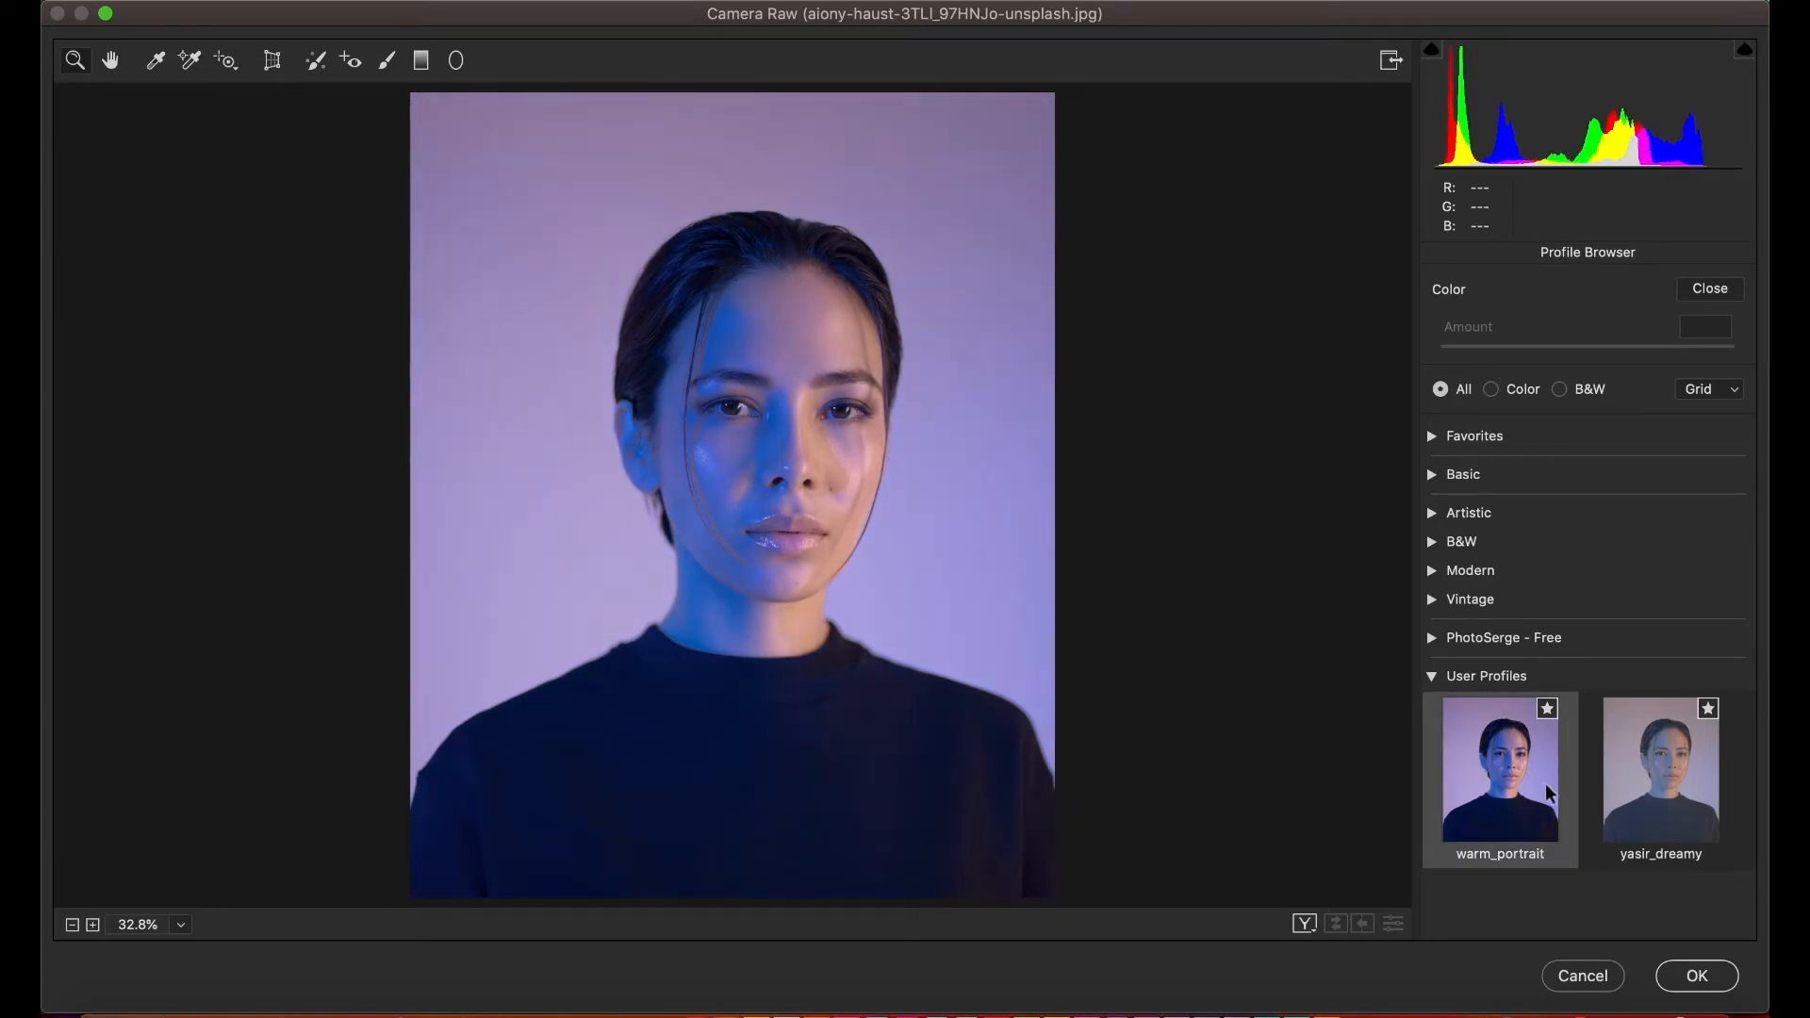
pyautogui.click(1617, 784)
pyautogui.click(1508, 797)
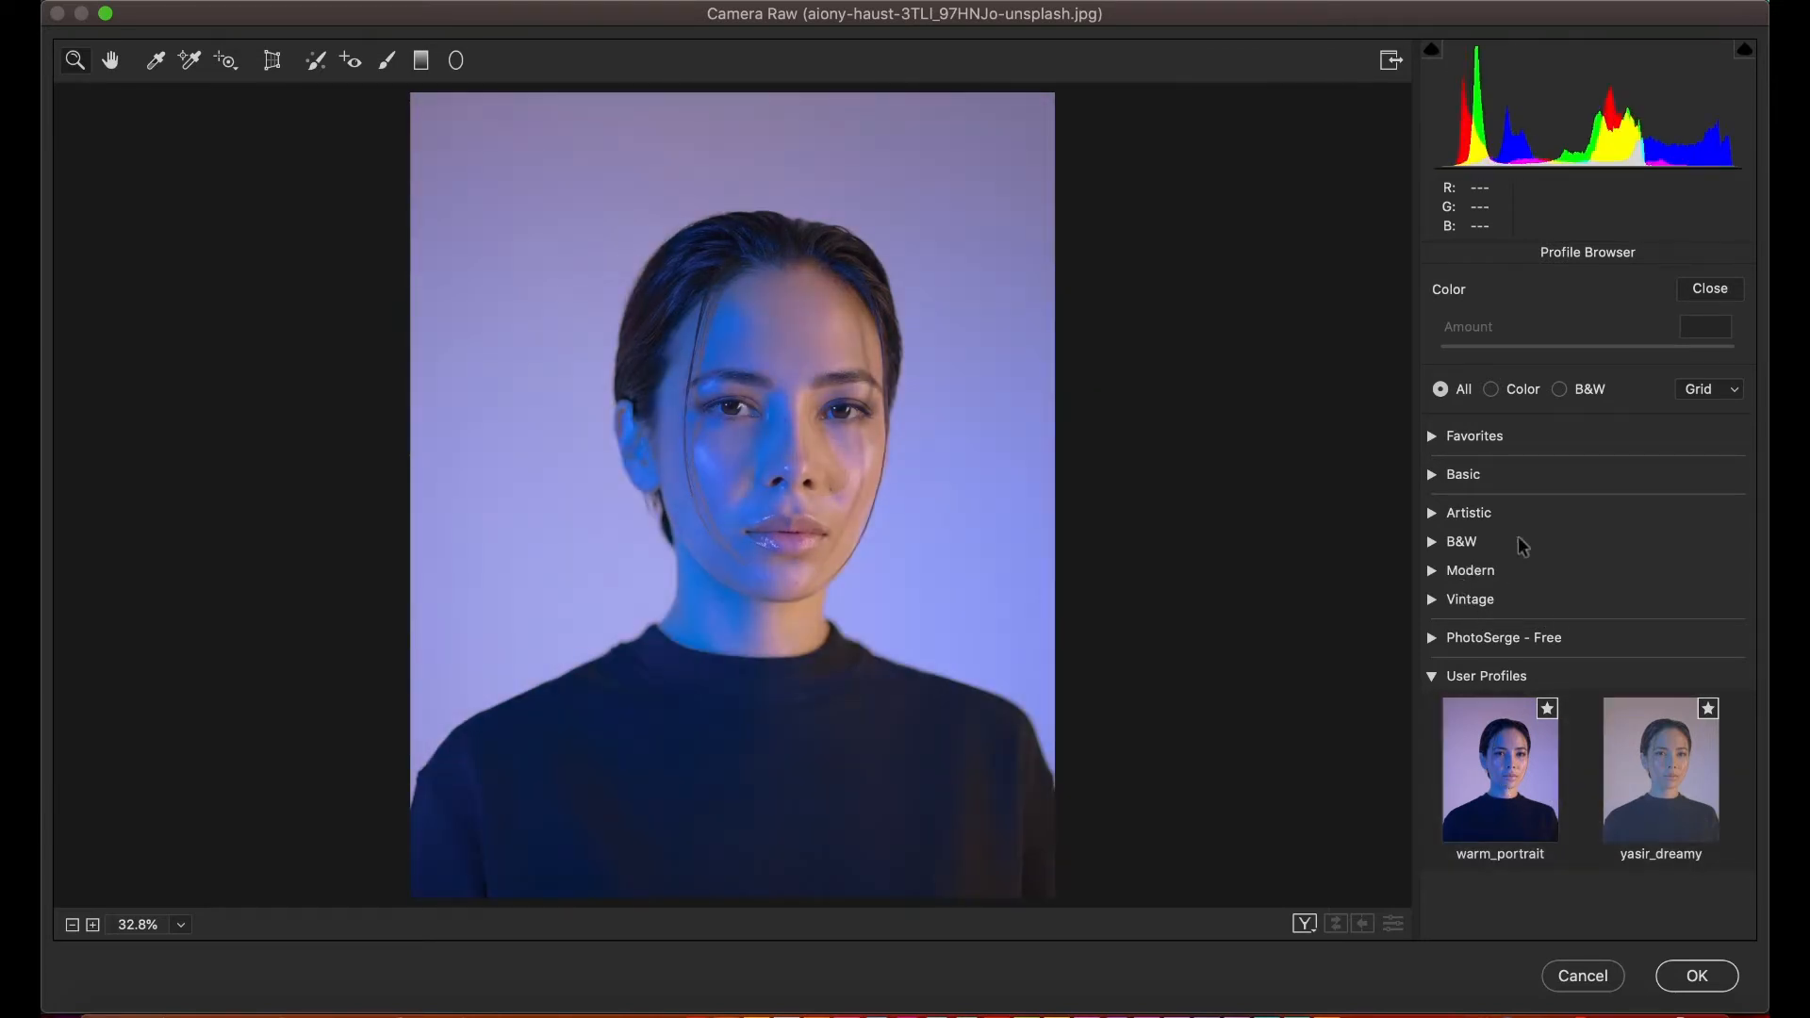
pyautogui.click(1431, 677)
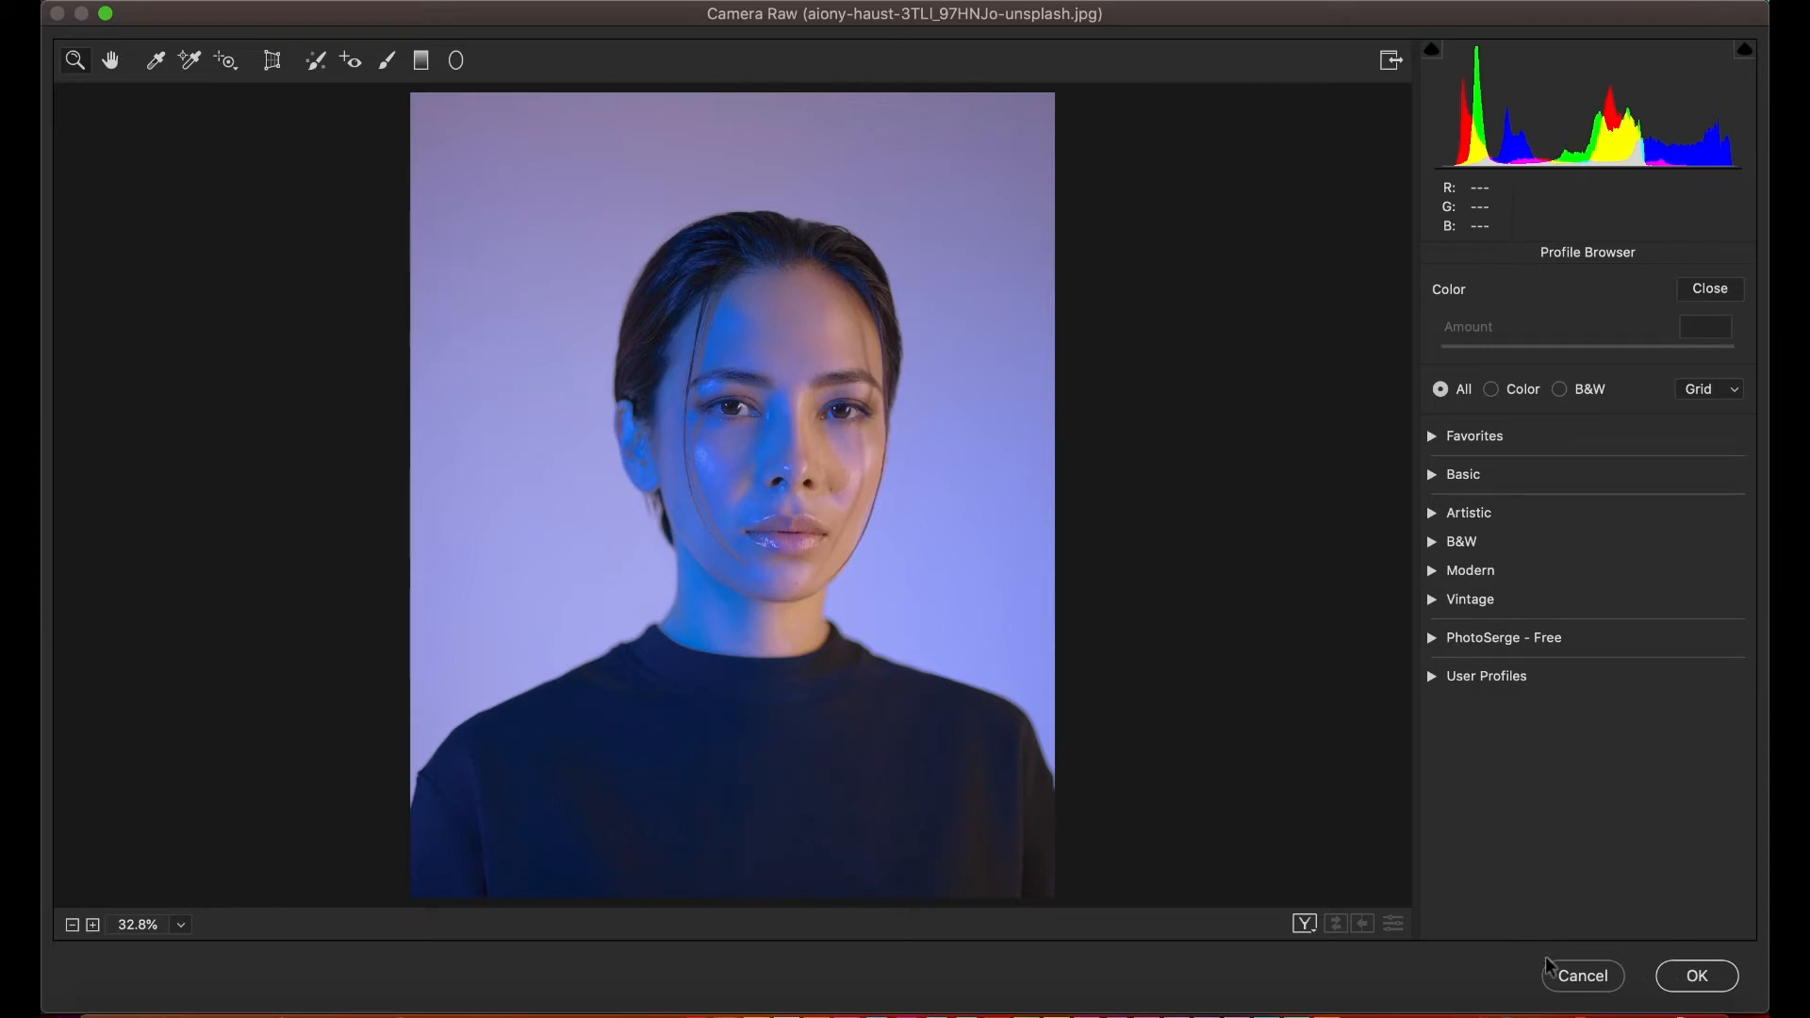
pyautogui.click(1572, 980)
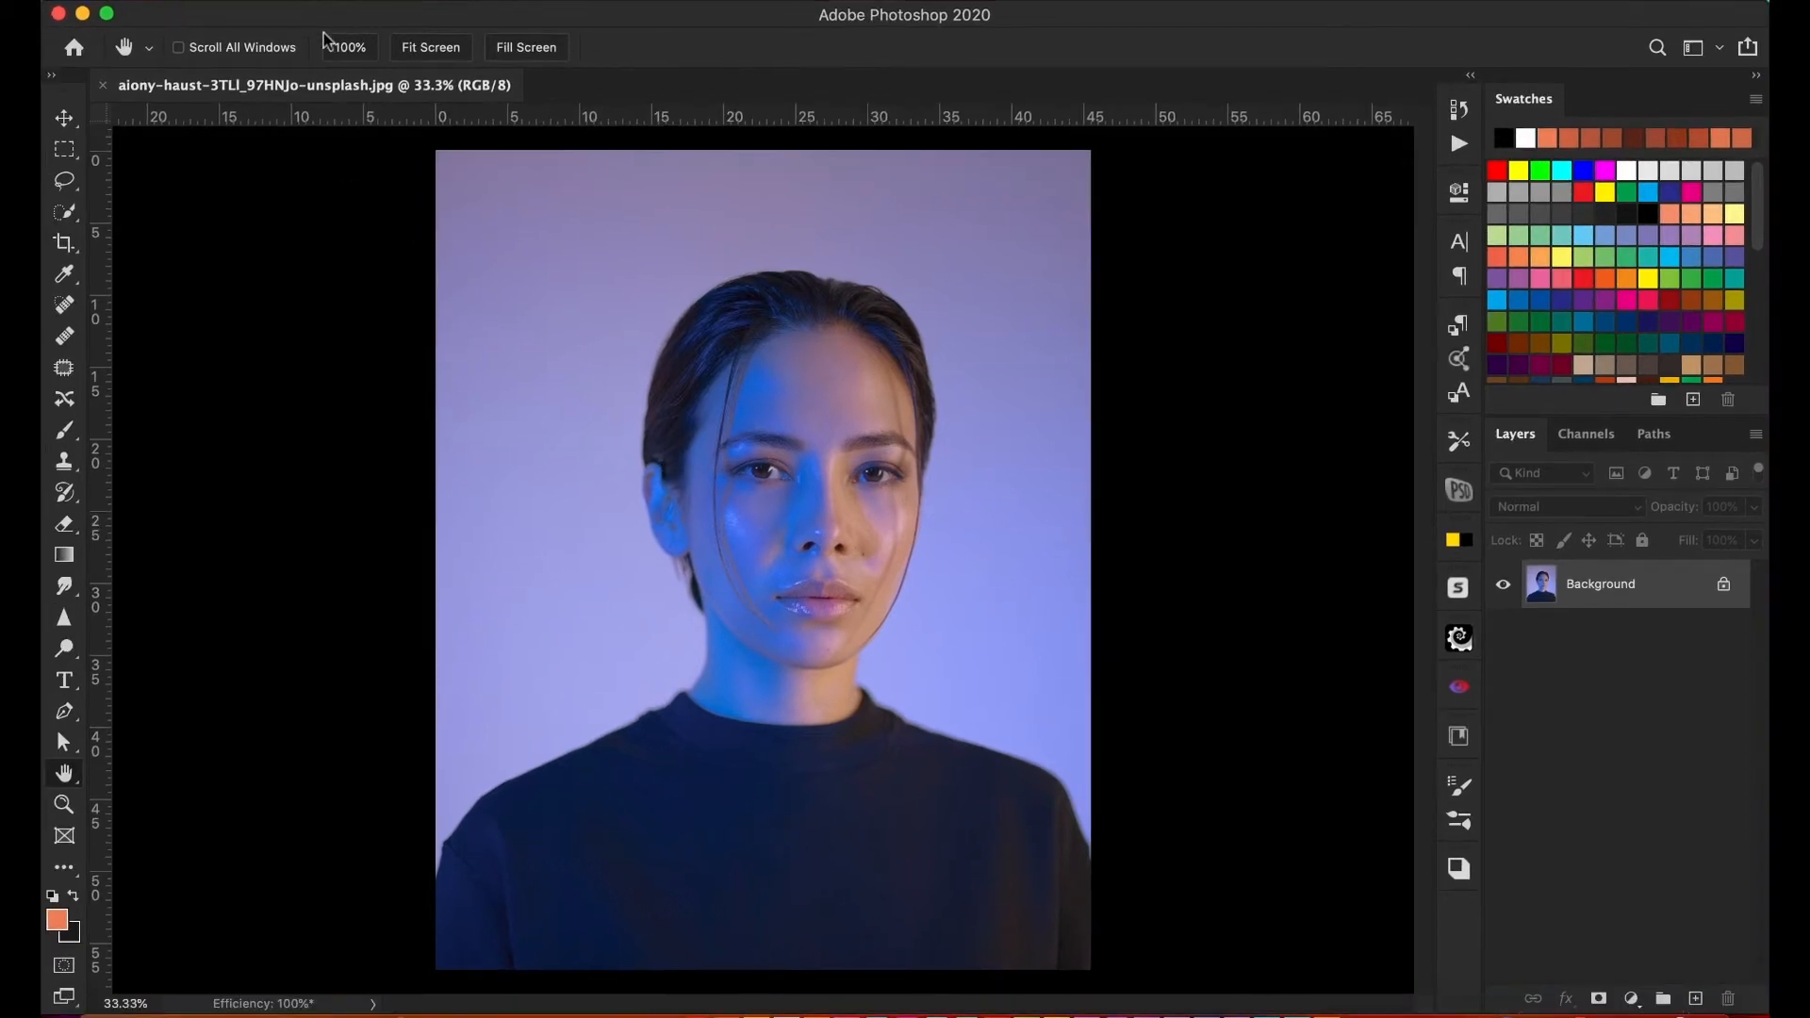
# - Switch to Adobe Bridge and preview the raw photos 228A7072.CR2, DNG_-1229.nef, DSC_0699.NEF and IMG_1261.CR2
pyautogui.click(83, 13)
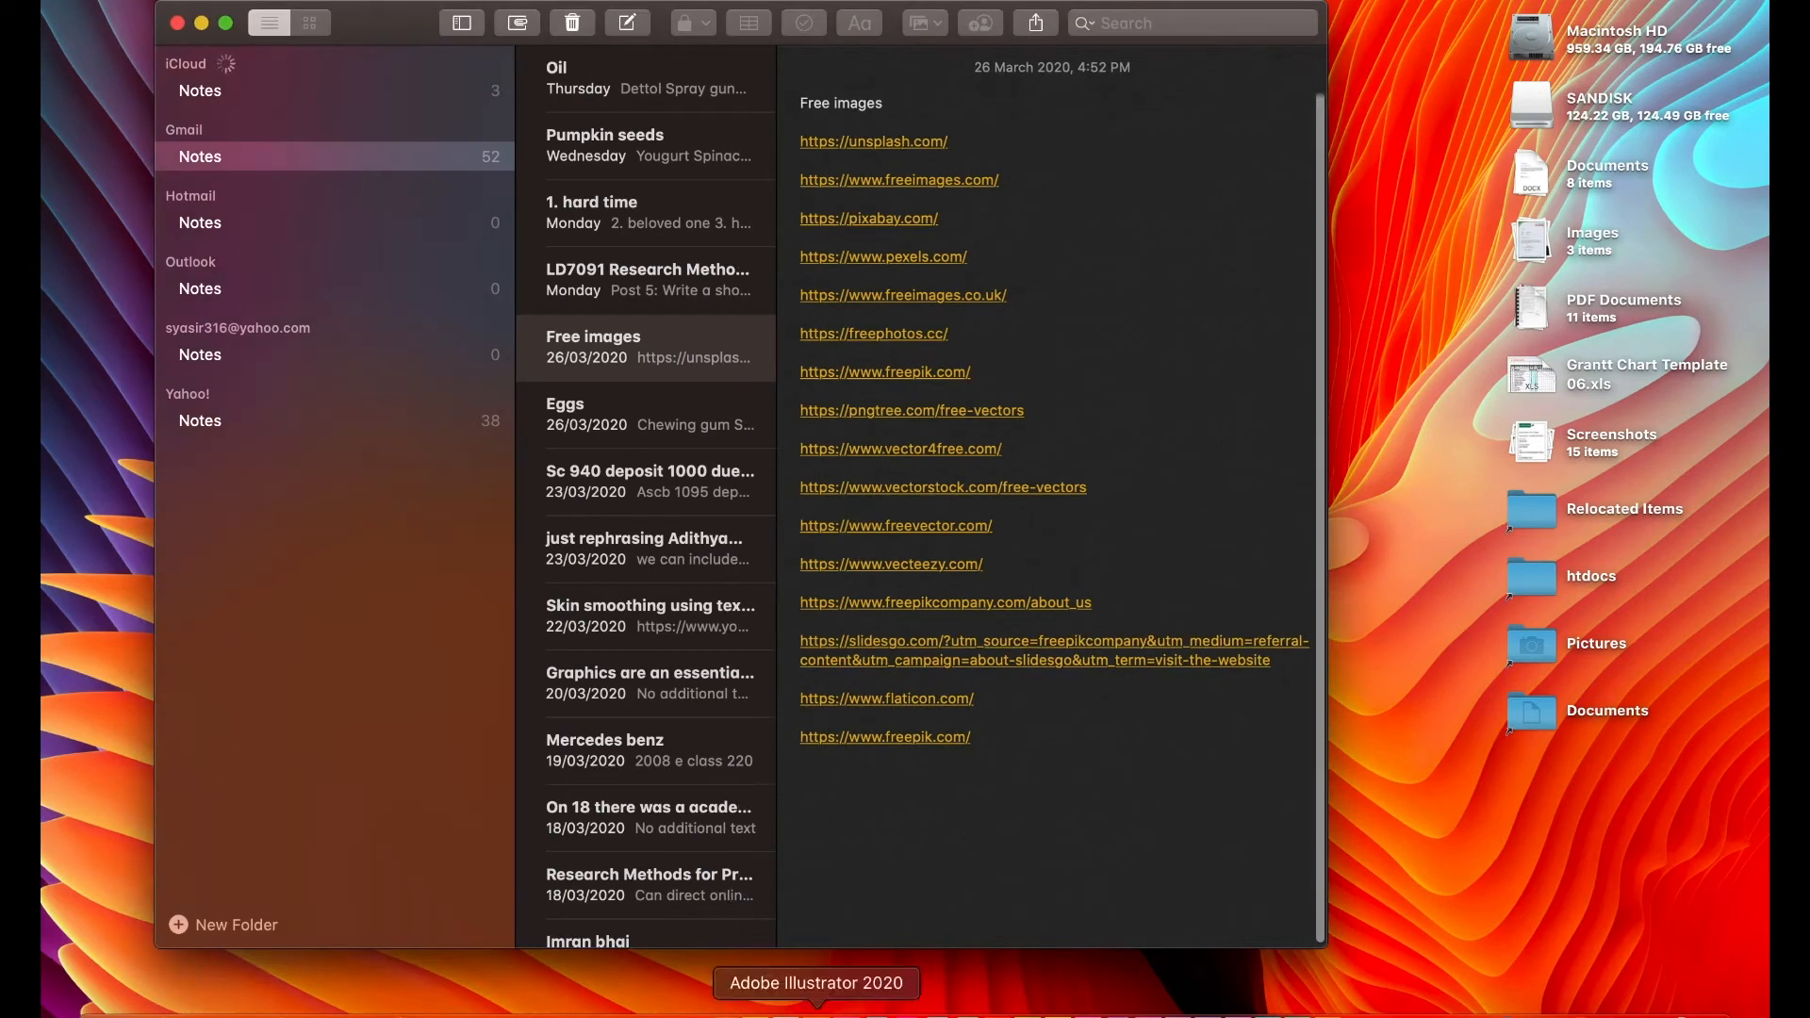
pyautogui.click(759, 1003)
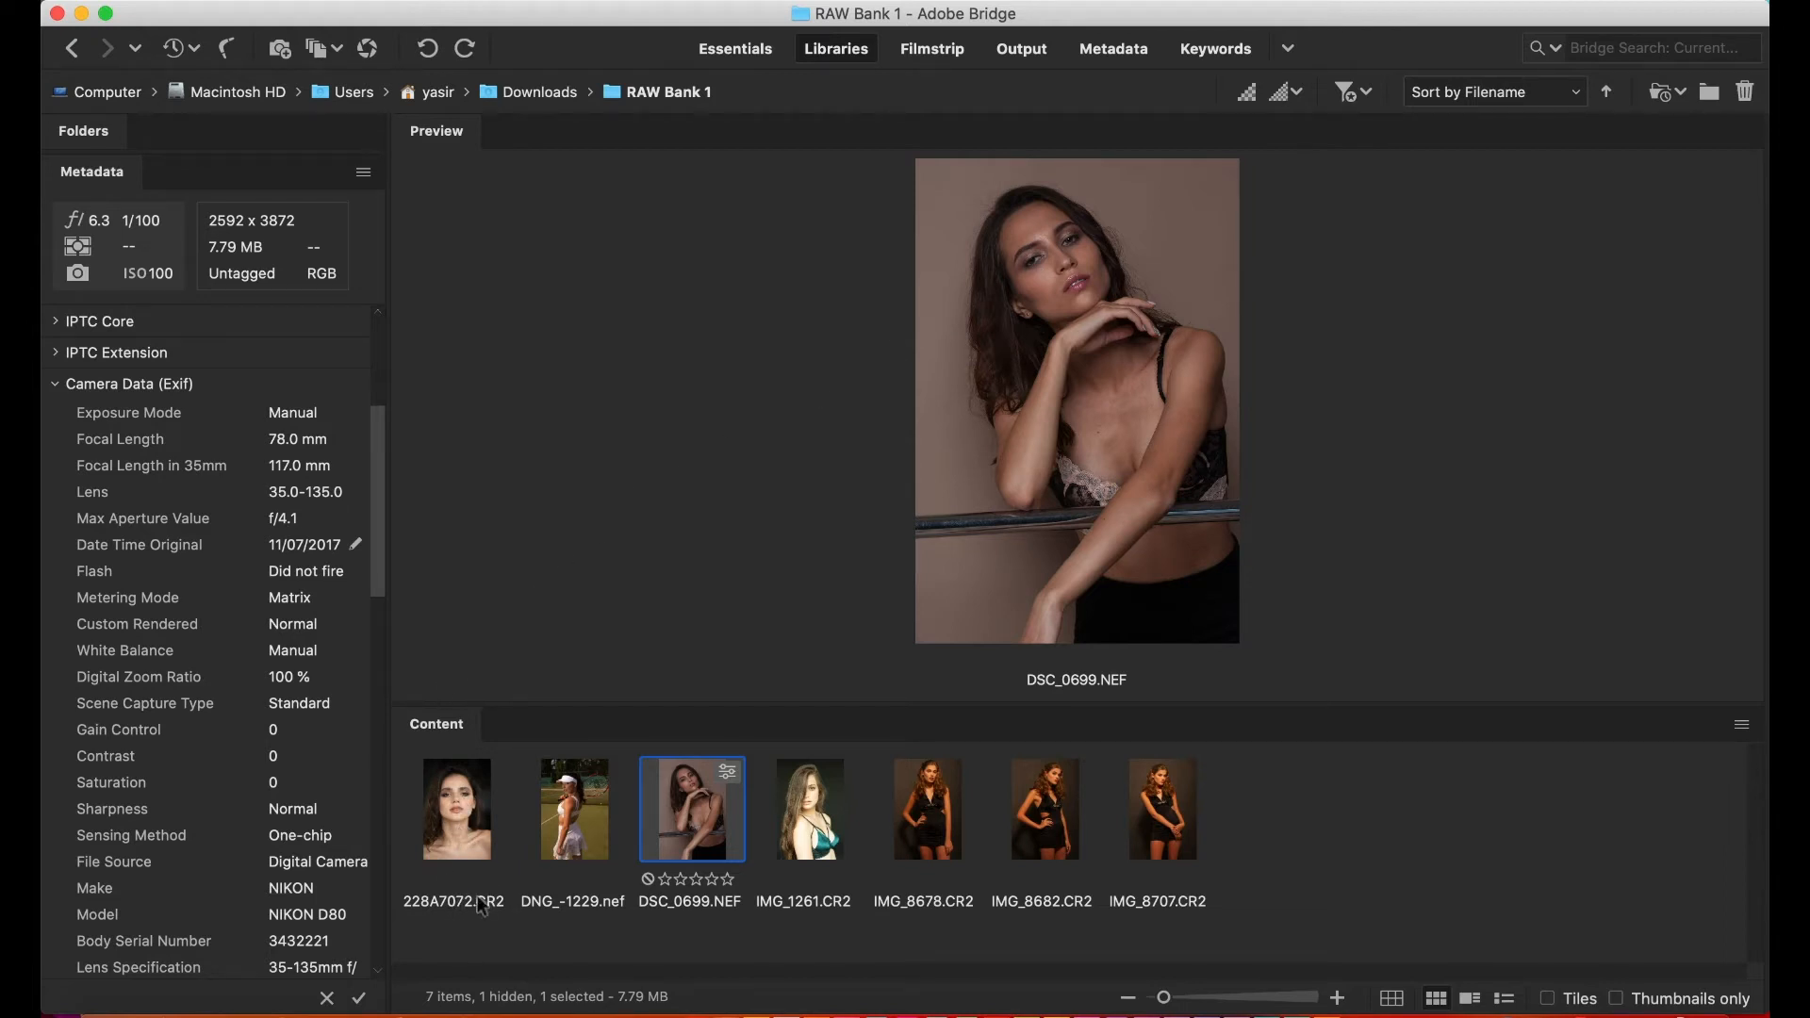
pyautogui.click(449, 835)
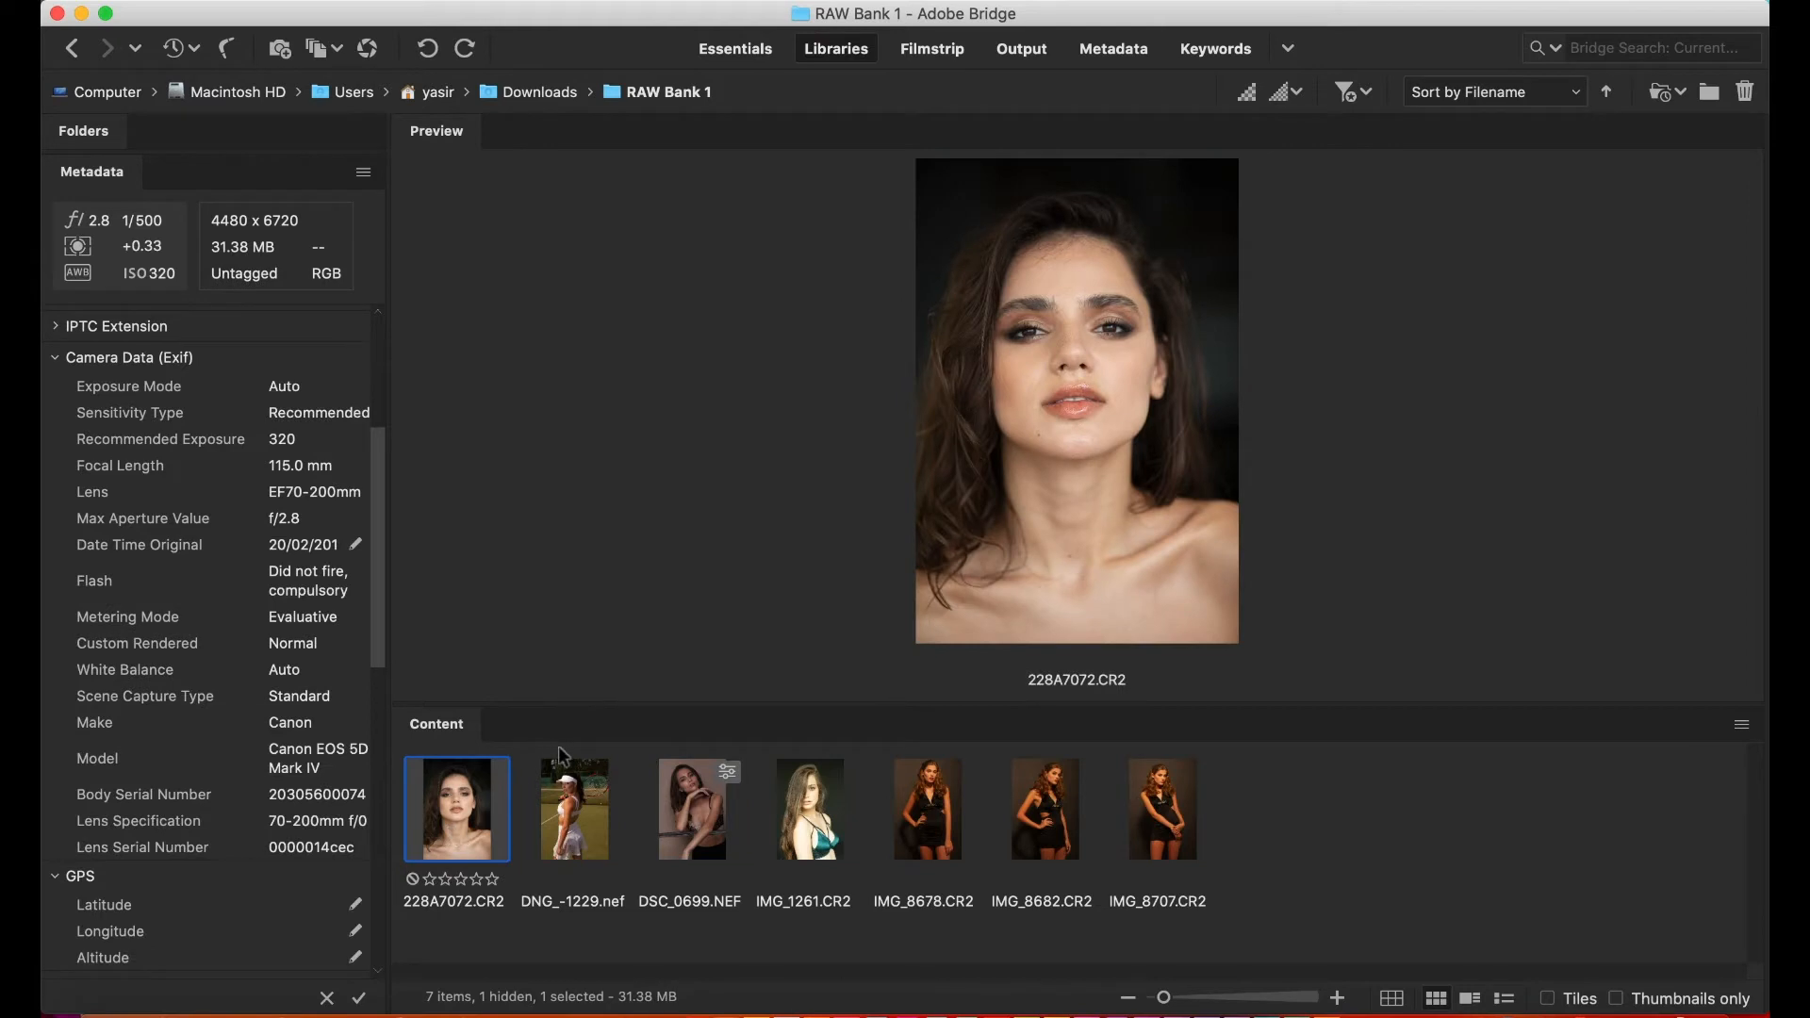
pyautogui.click(579, 811)
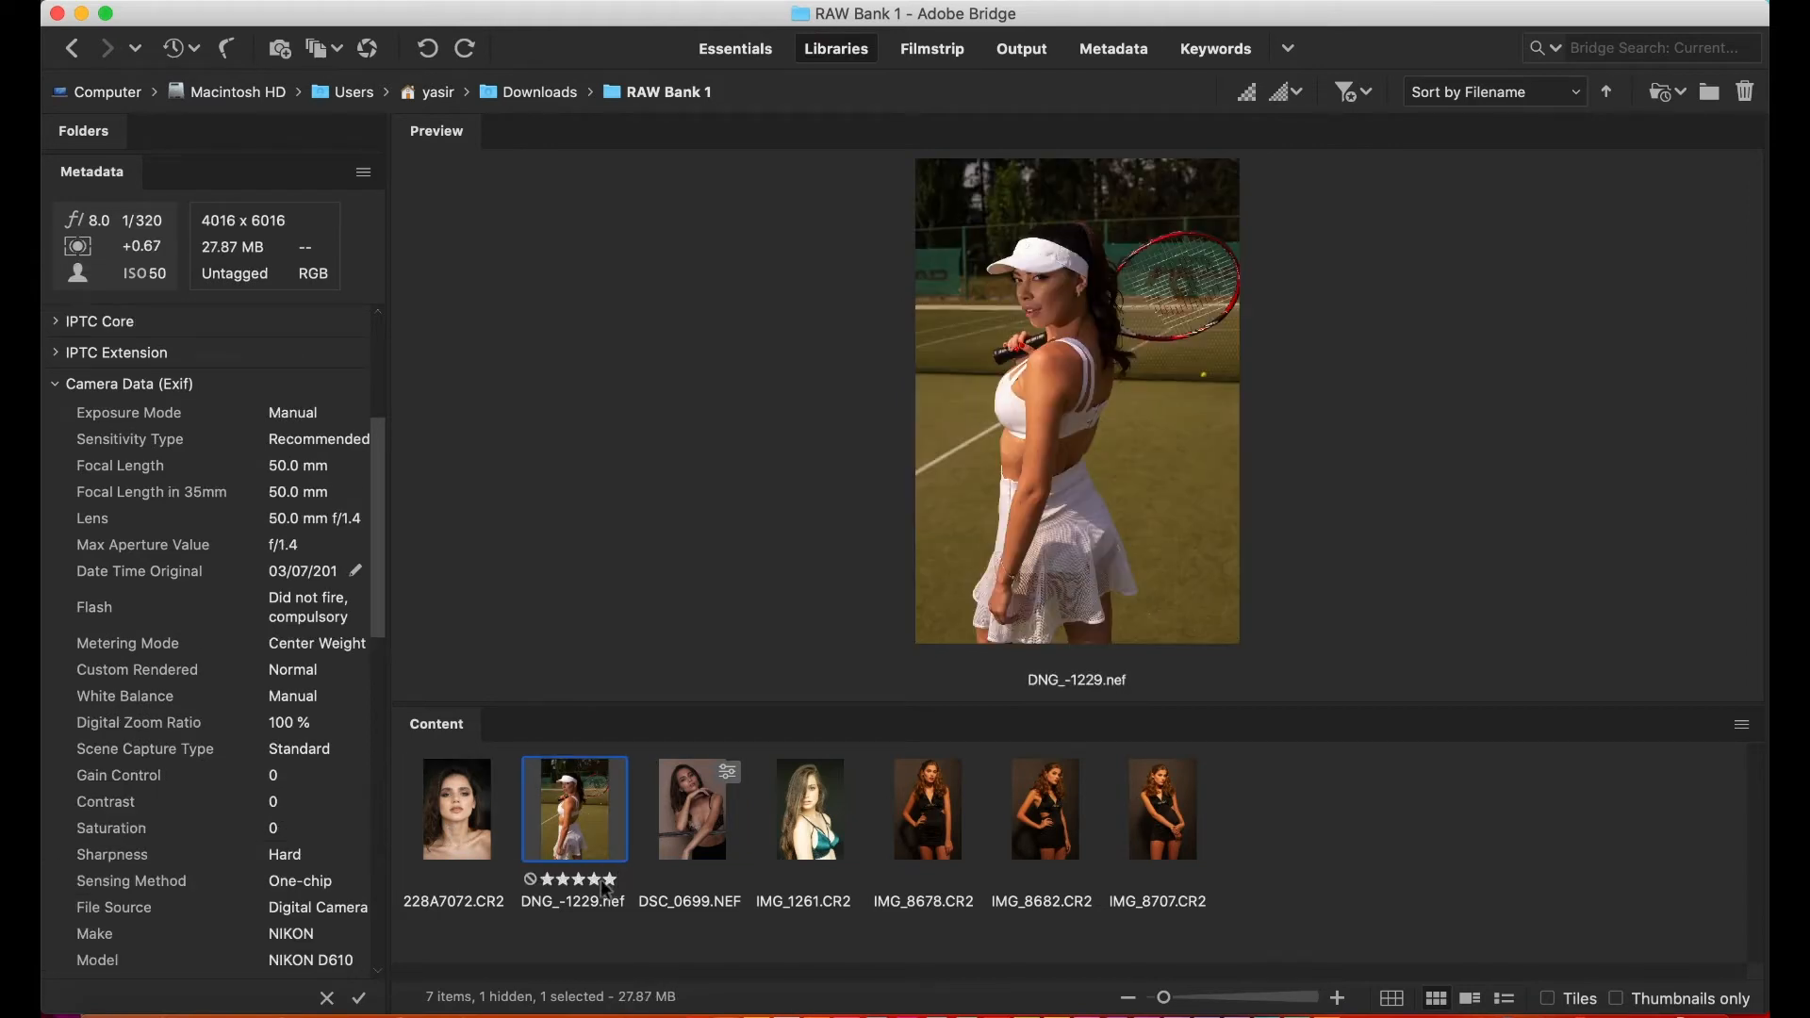
pyautogui.click(687, 829)
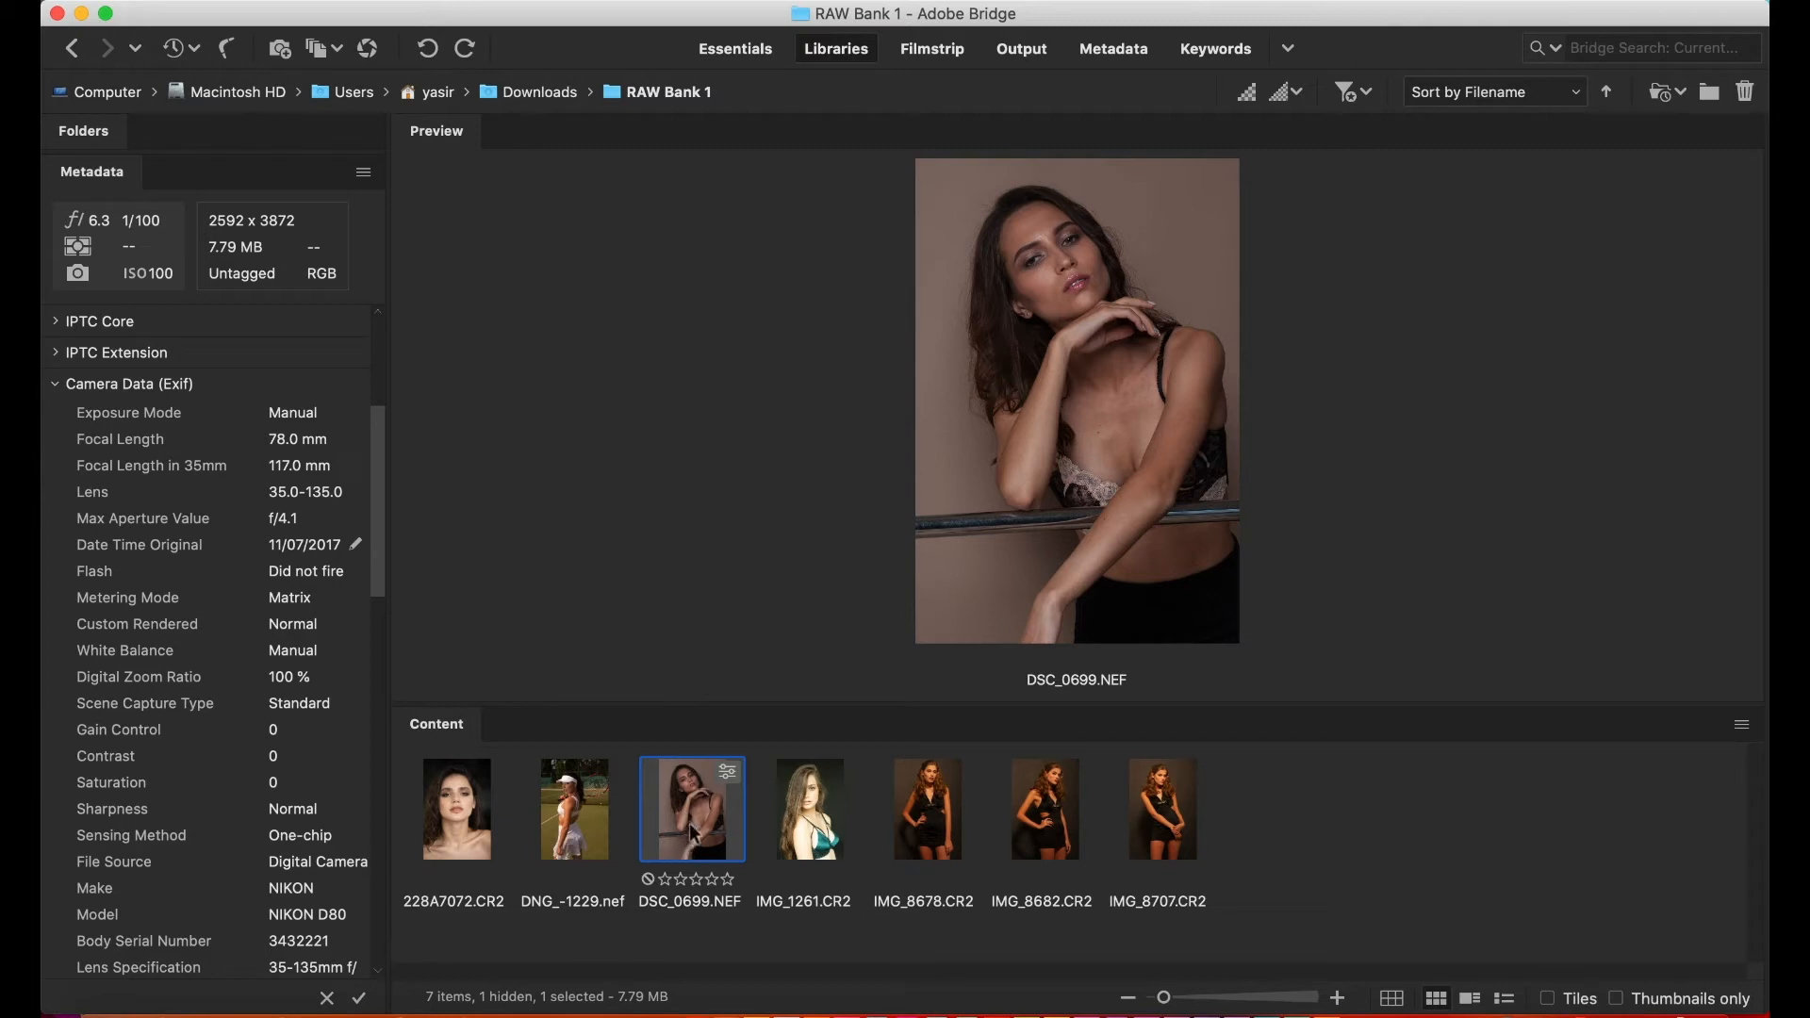
pyautogui.click(695, 878)
pyautogui.press('Right')
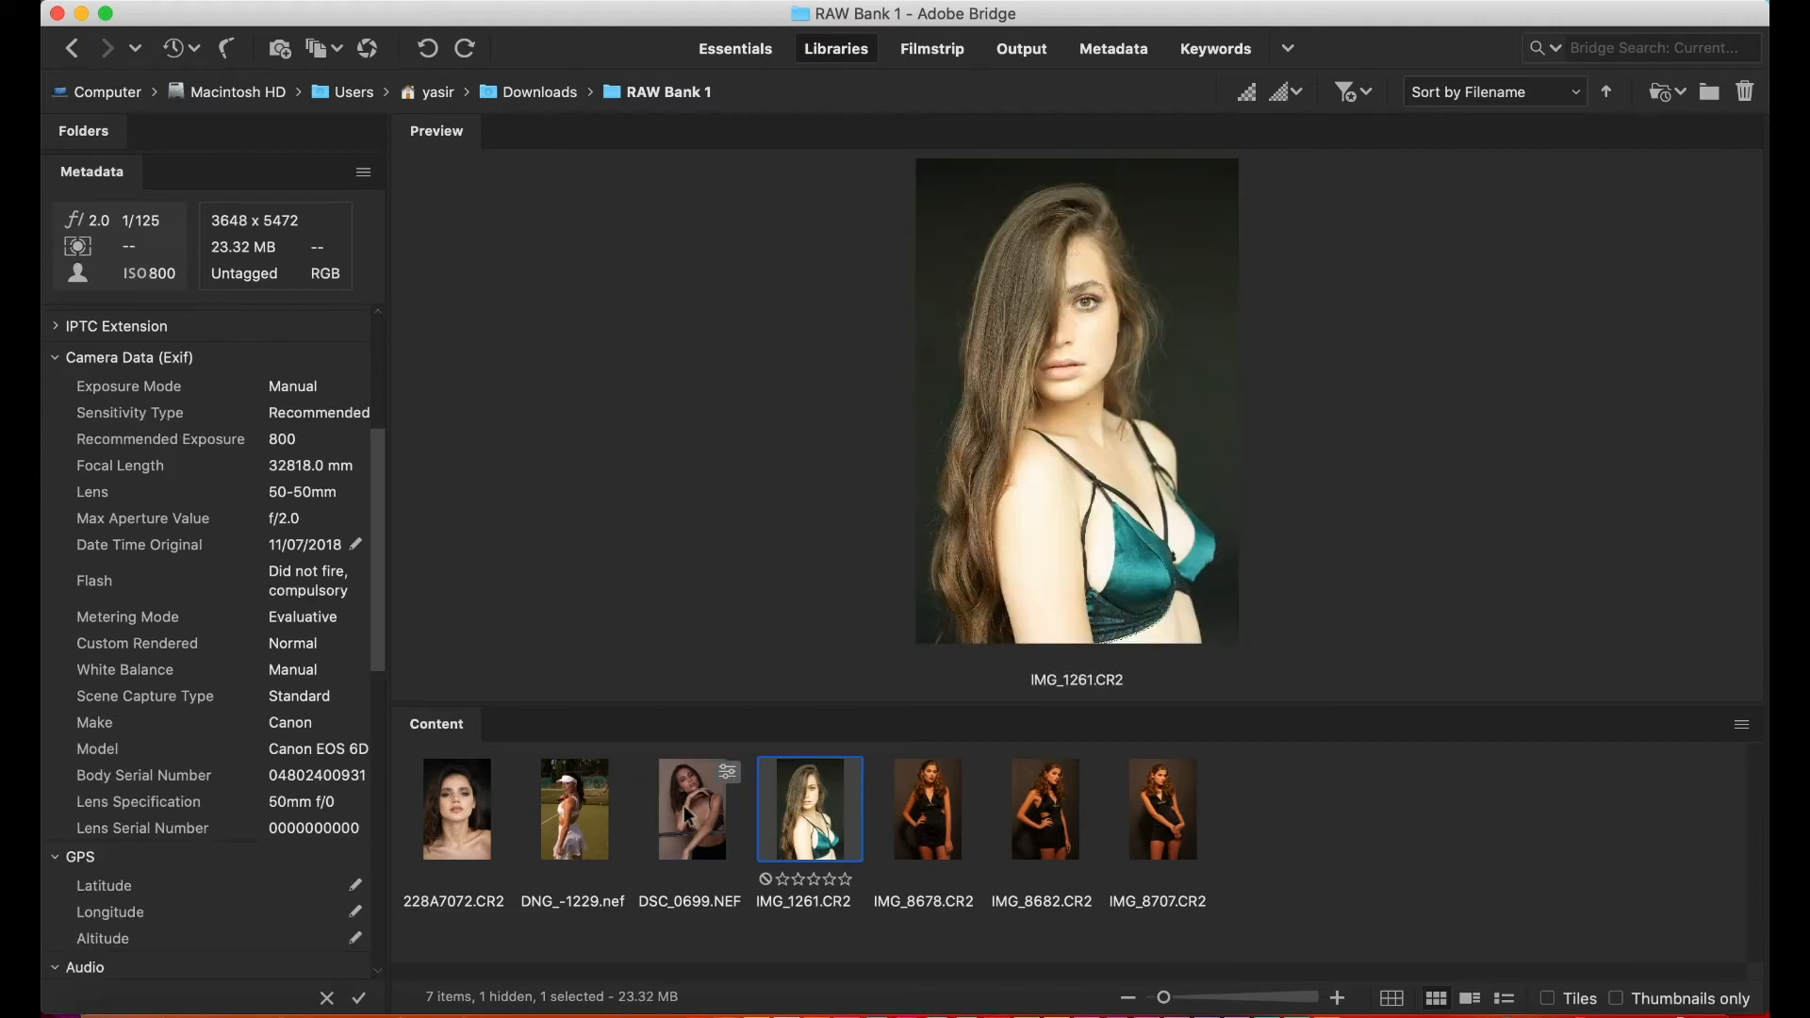
# - Open the raw photo DSC_0699.NEF in Camera Raw
pyautogui.click(685, 816)
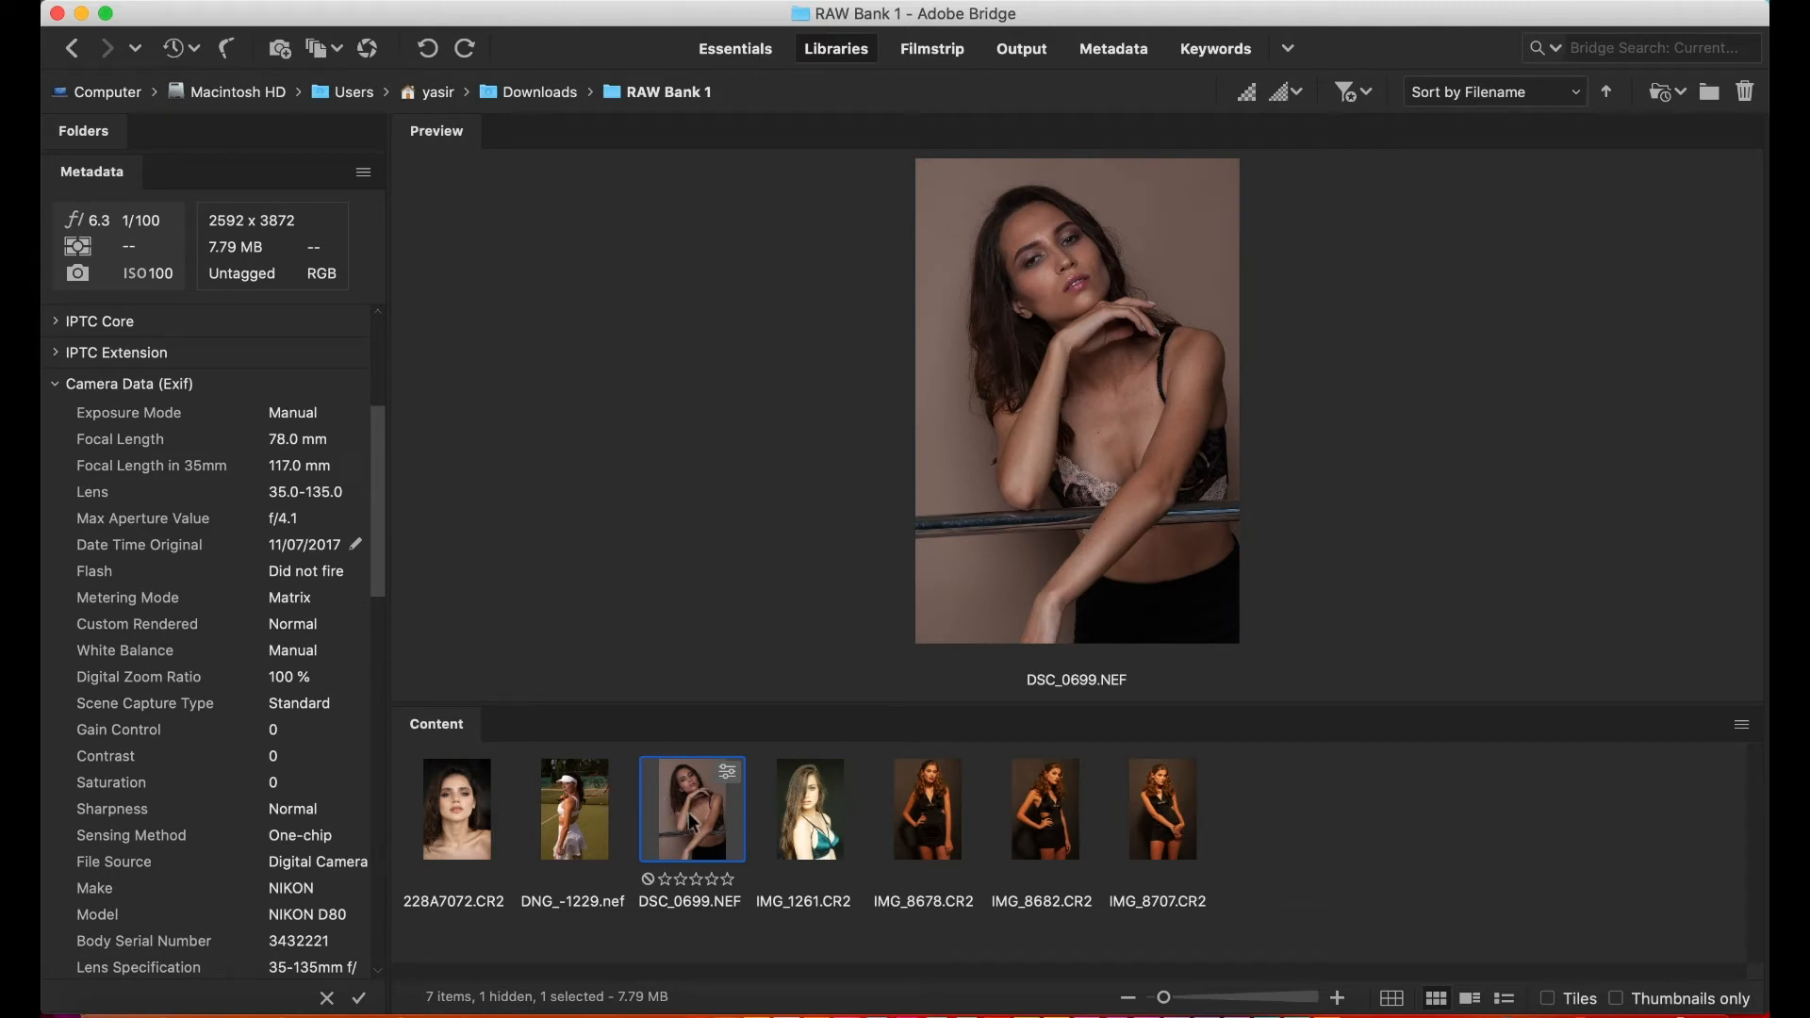
pyautogui.rightClick(692, 820)
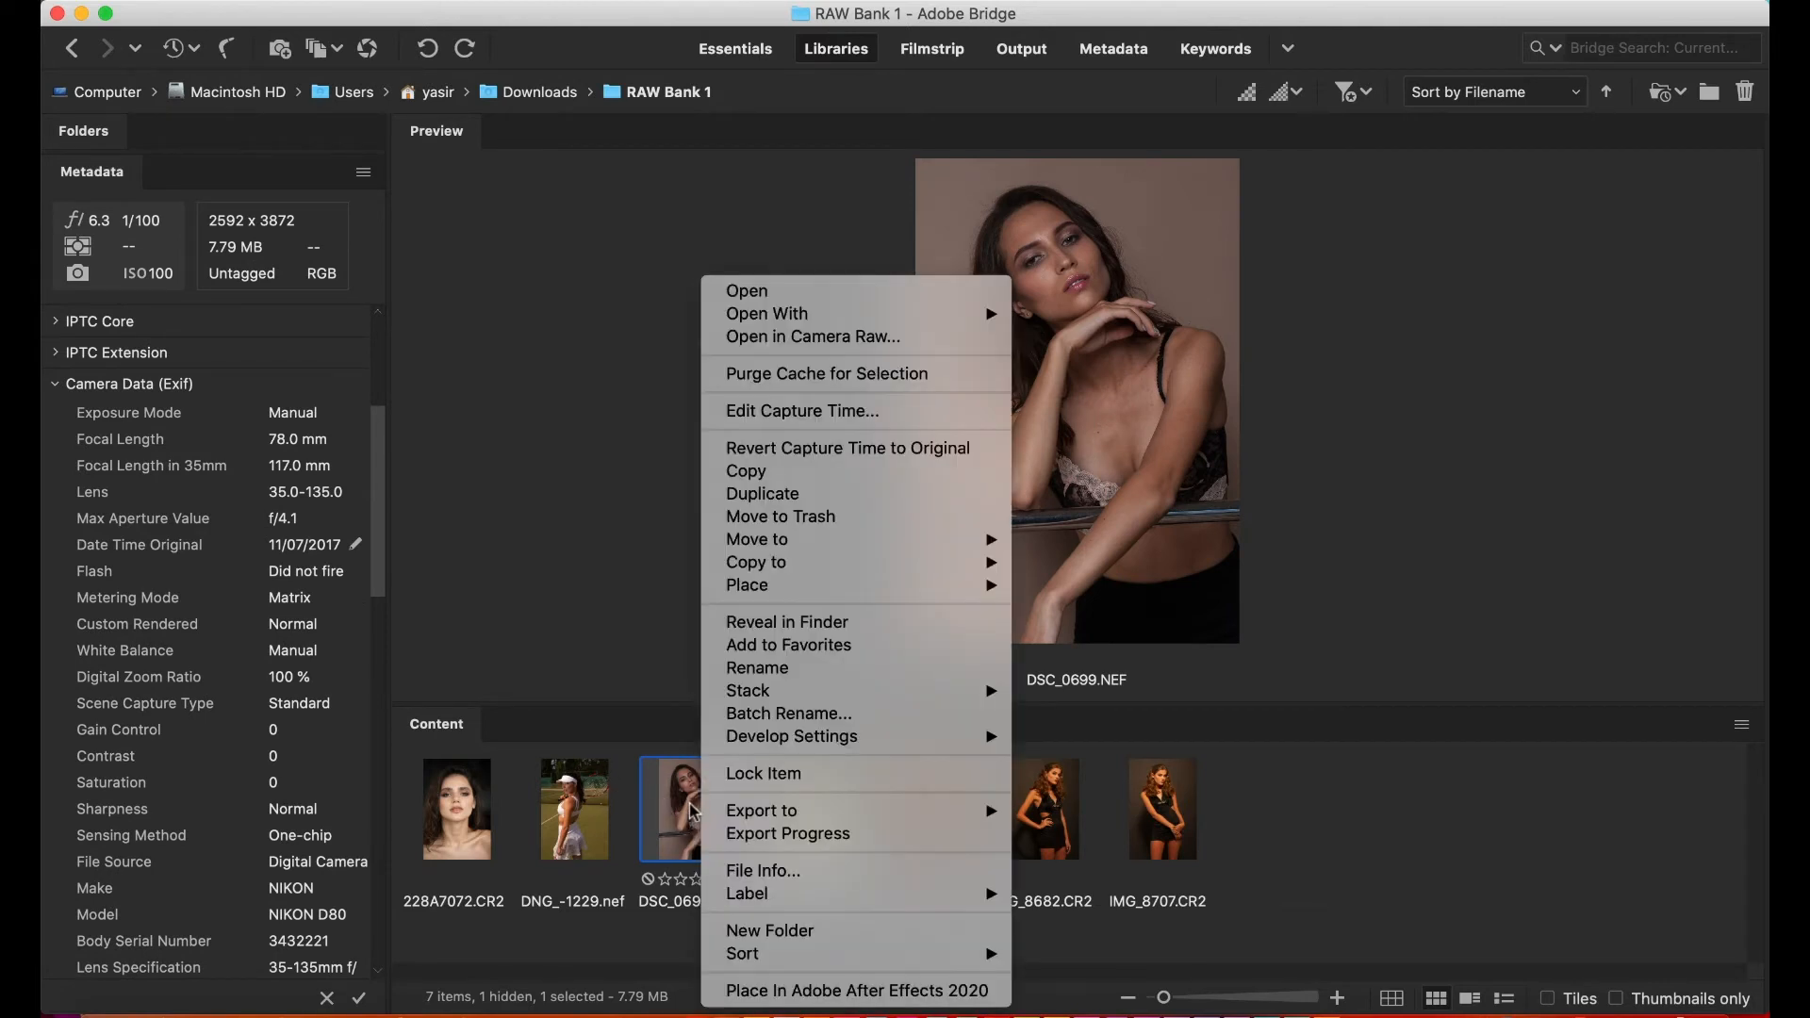
pyautogui.click(812, 337)
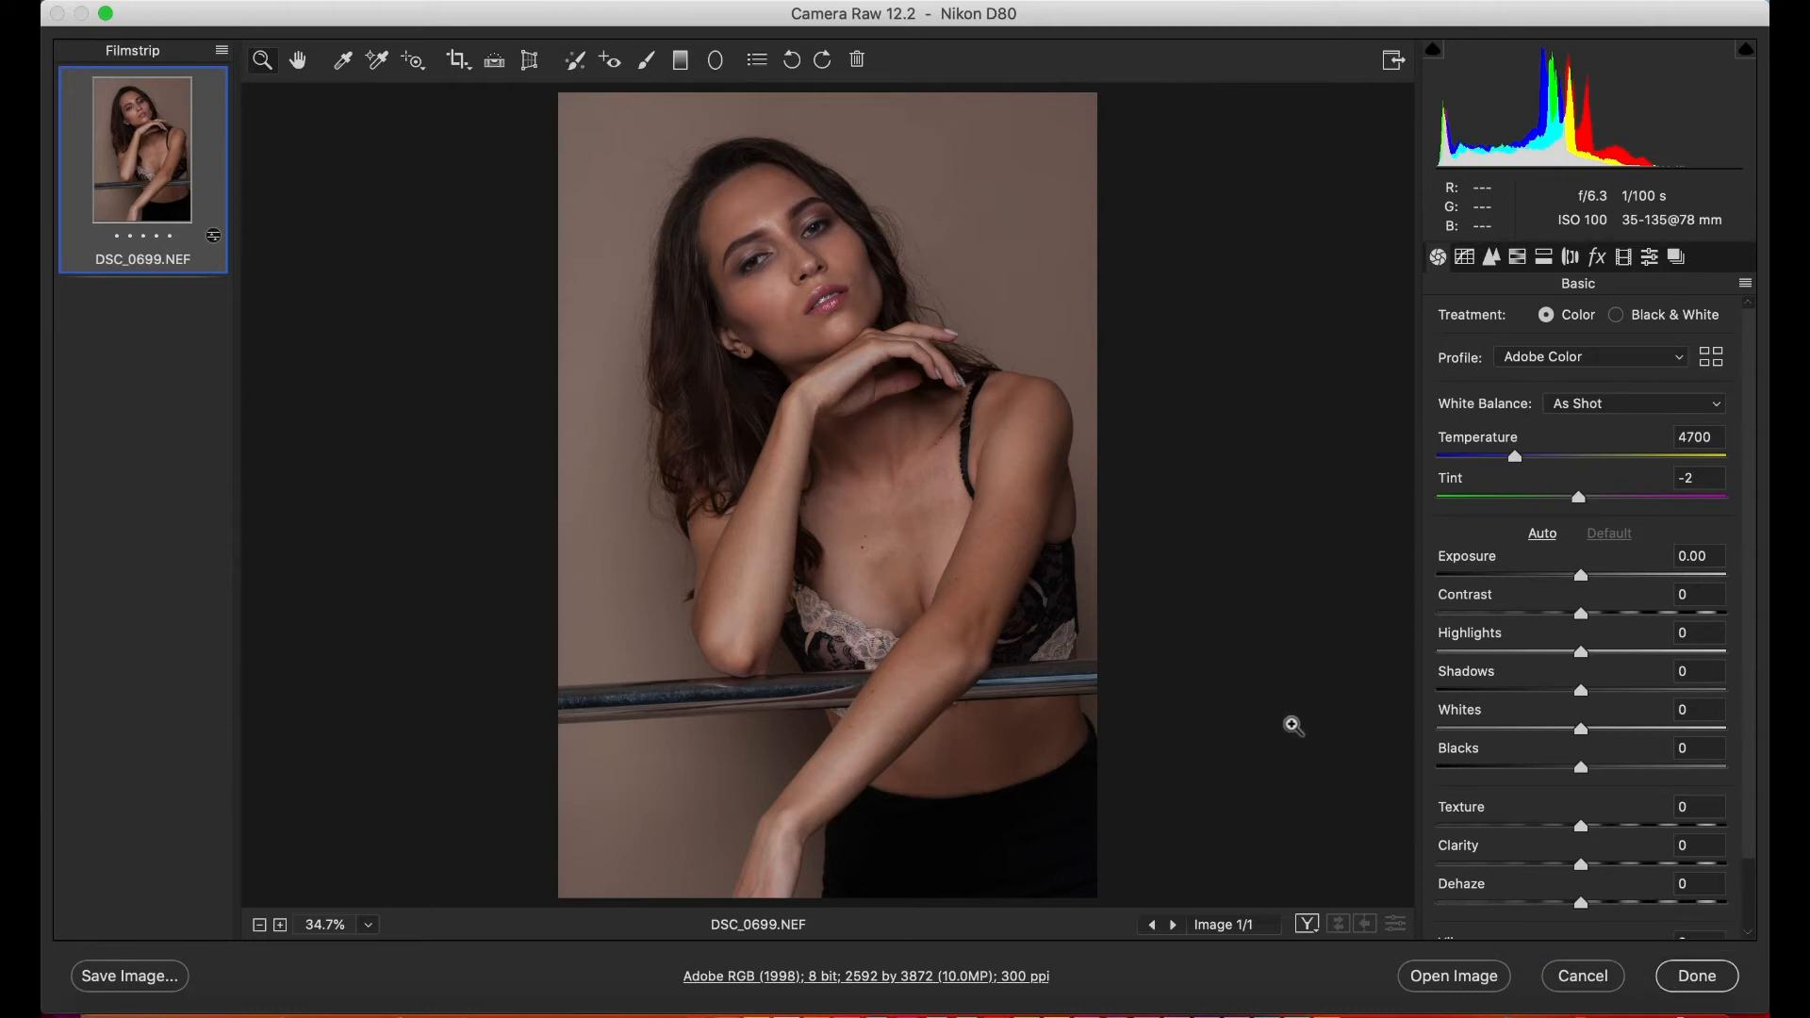
# - Inspect the model's face up close, and fit the whole photo back in view
pyautogui.click(1159, 142)
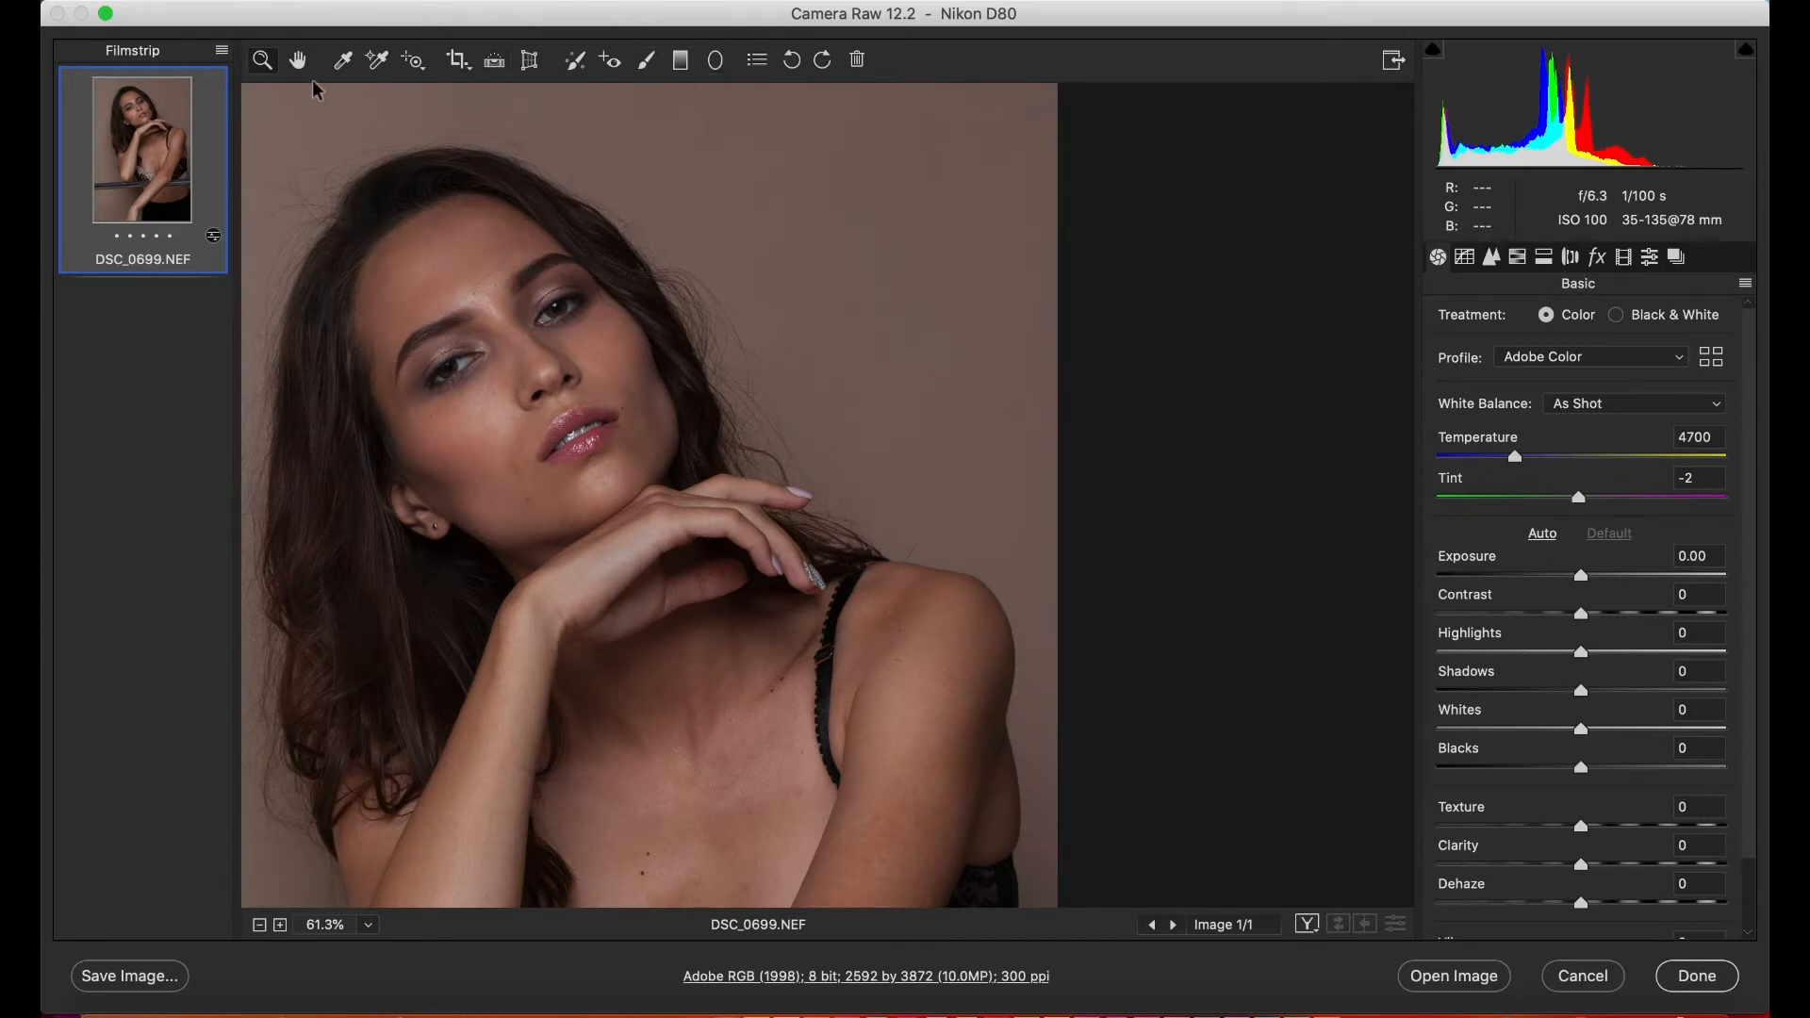
pyautogui.click(736, 400)
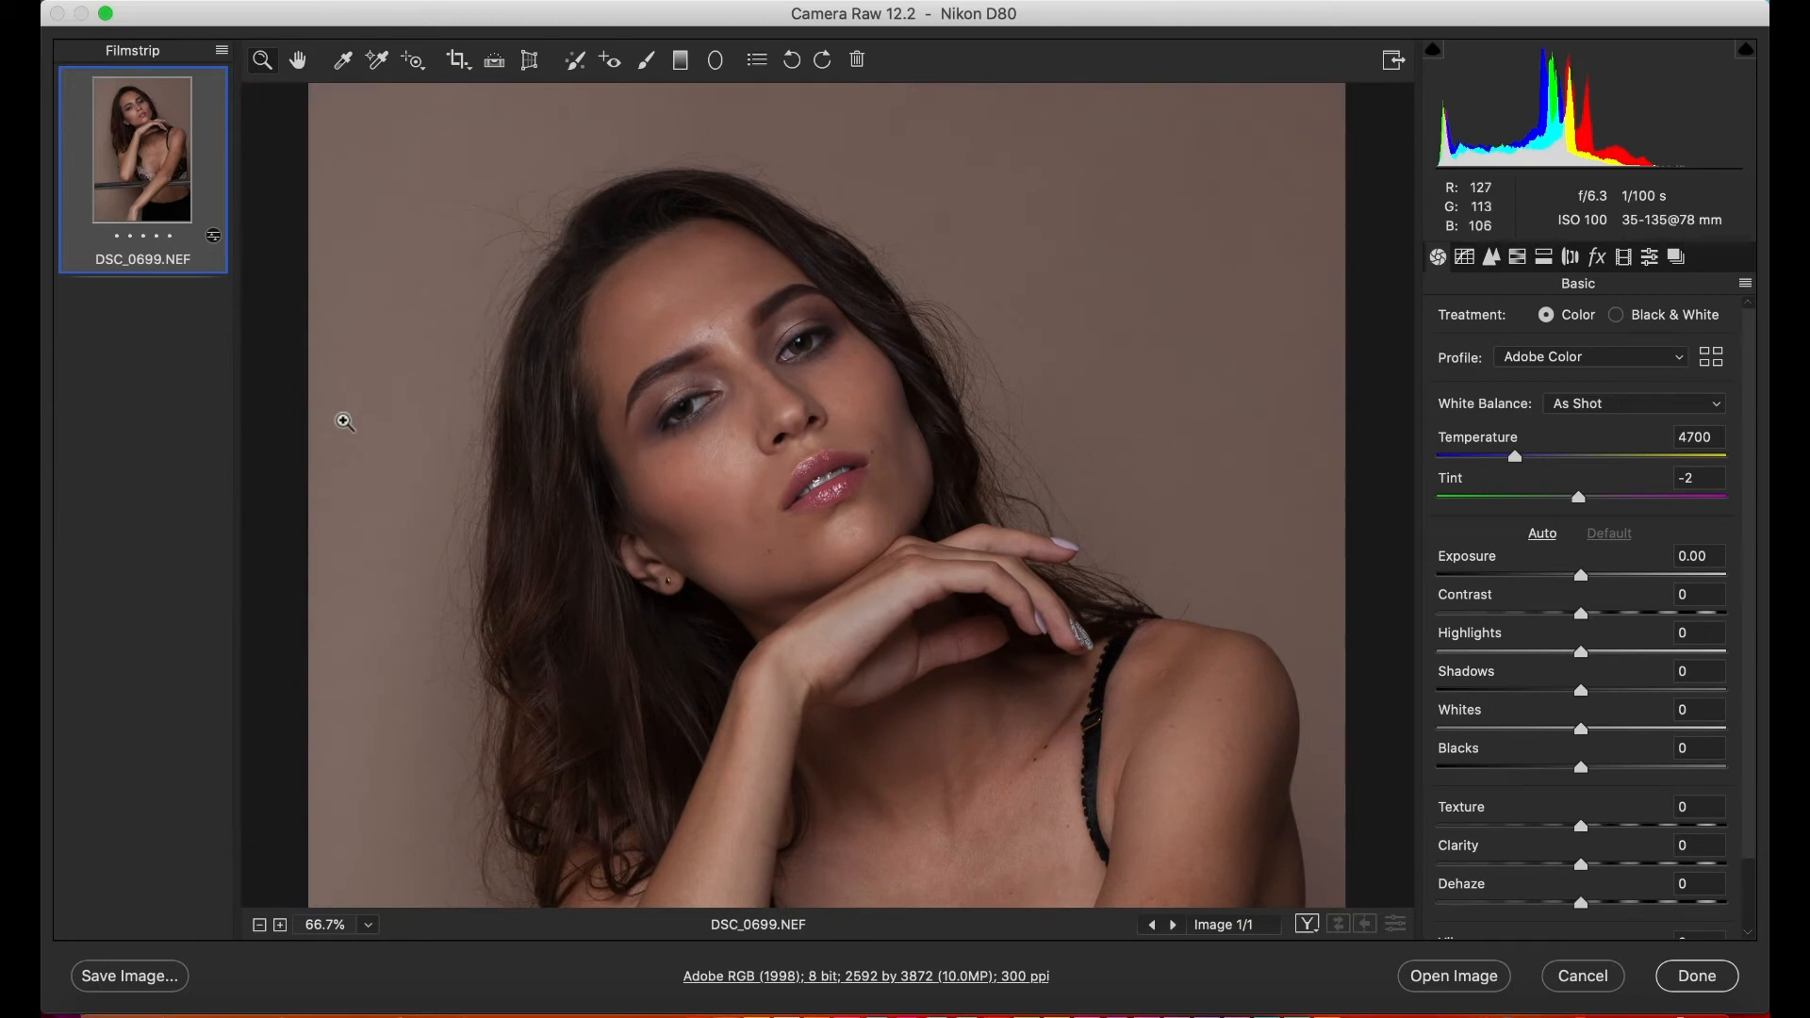
pyautogui.rightClick(513, 498)
pyautogui.click(515, 494)
pyautogui.rightClick(539, 550)
pyautogui.click(530, 552)
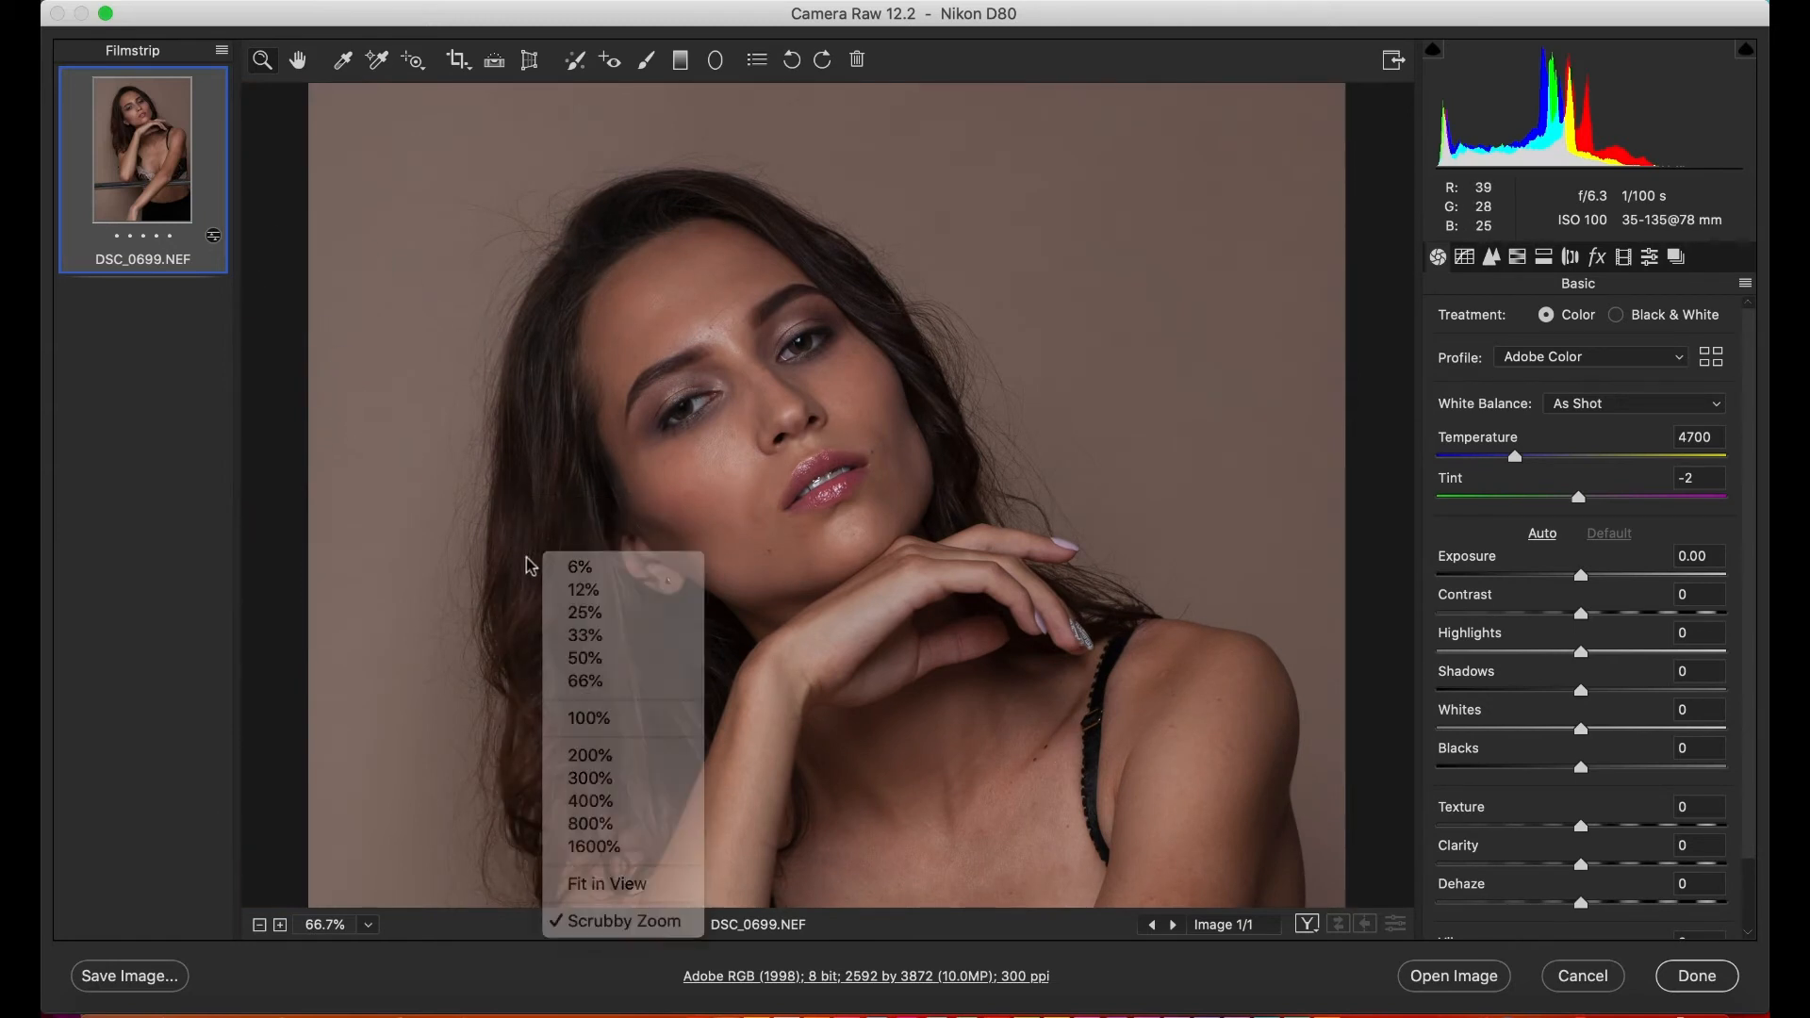
pyautogui.rightClick(567, 599)
pyautogui.click(629, 935)
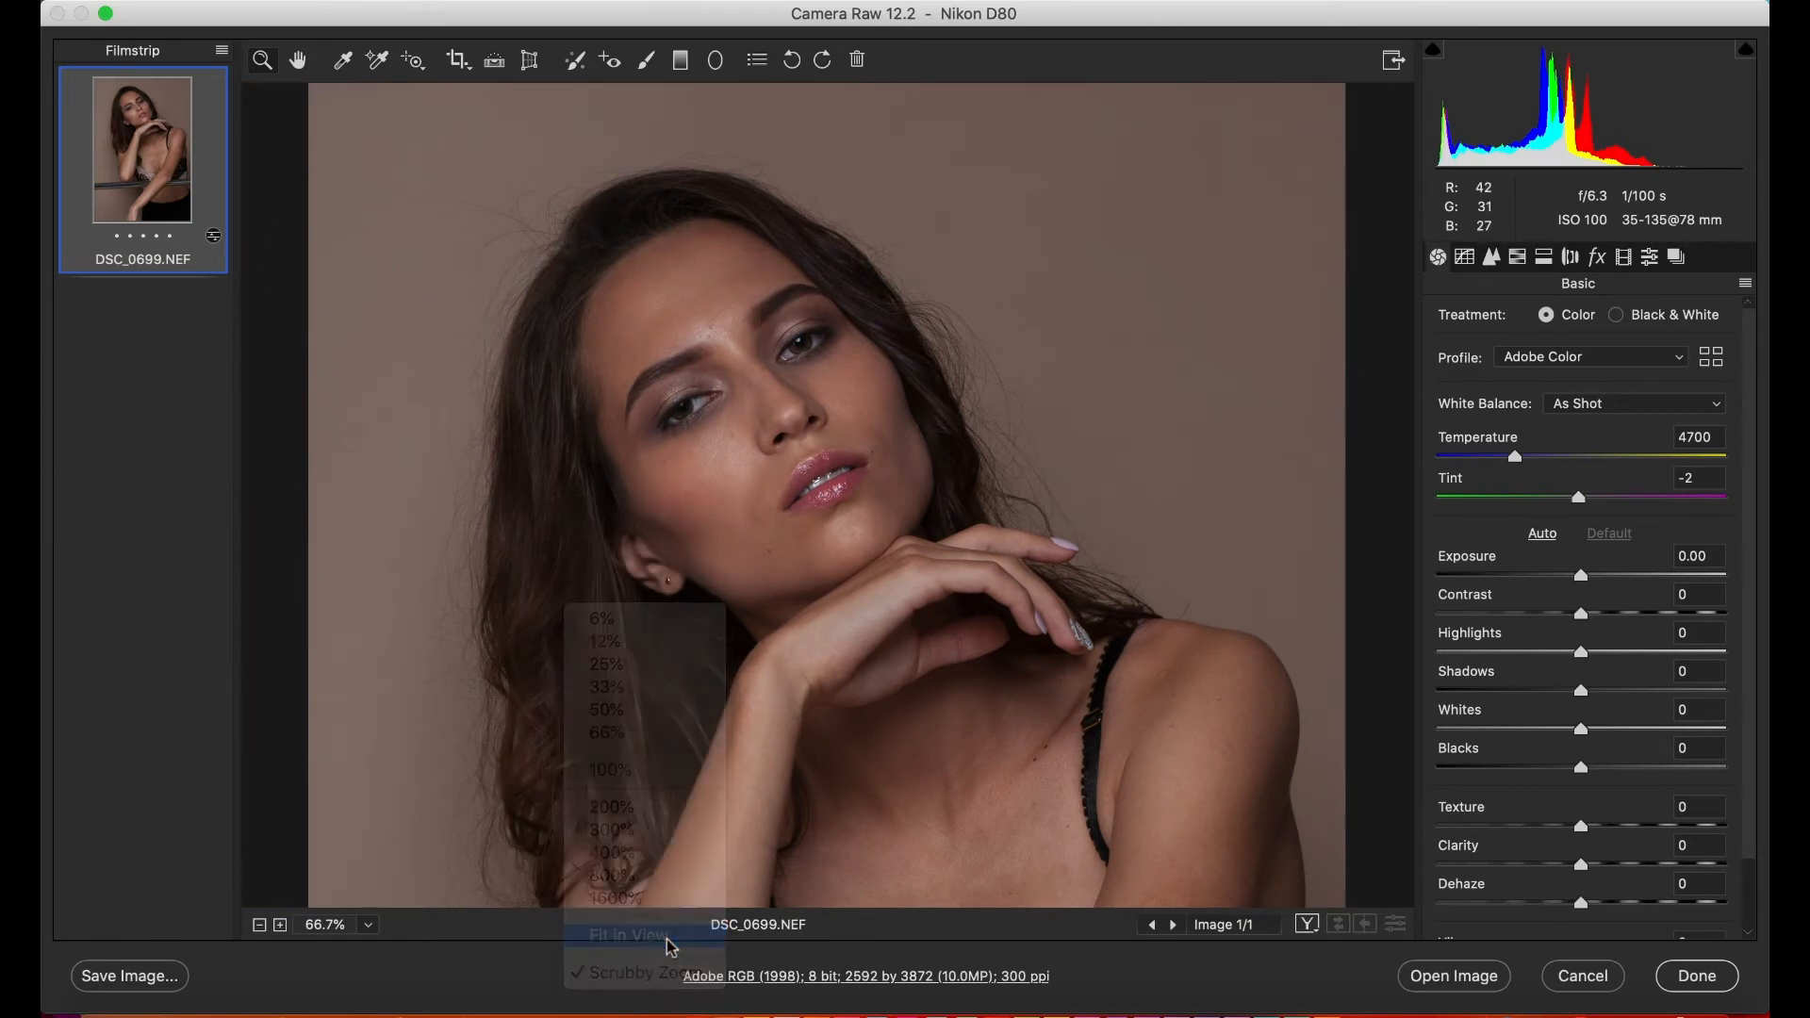
# - Open the Profile Browser for the raw photo and collapse the Favorites group
pyautogui.click(1710, 360)
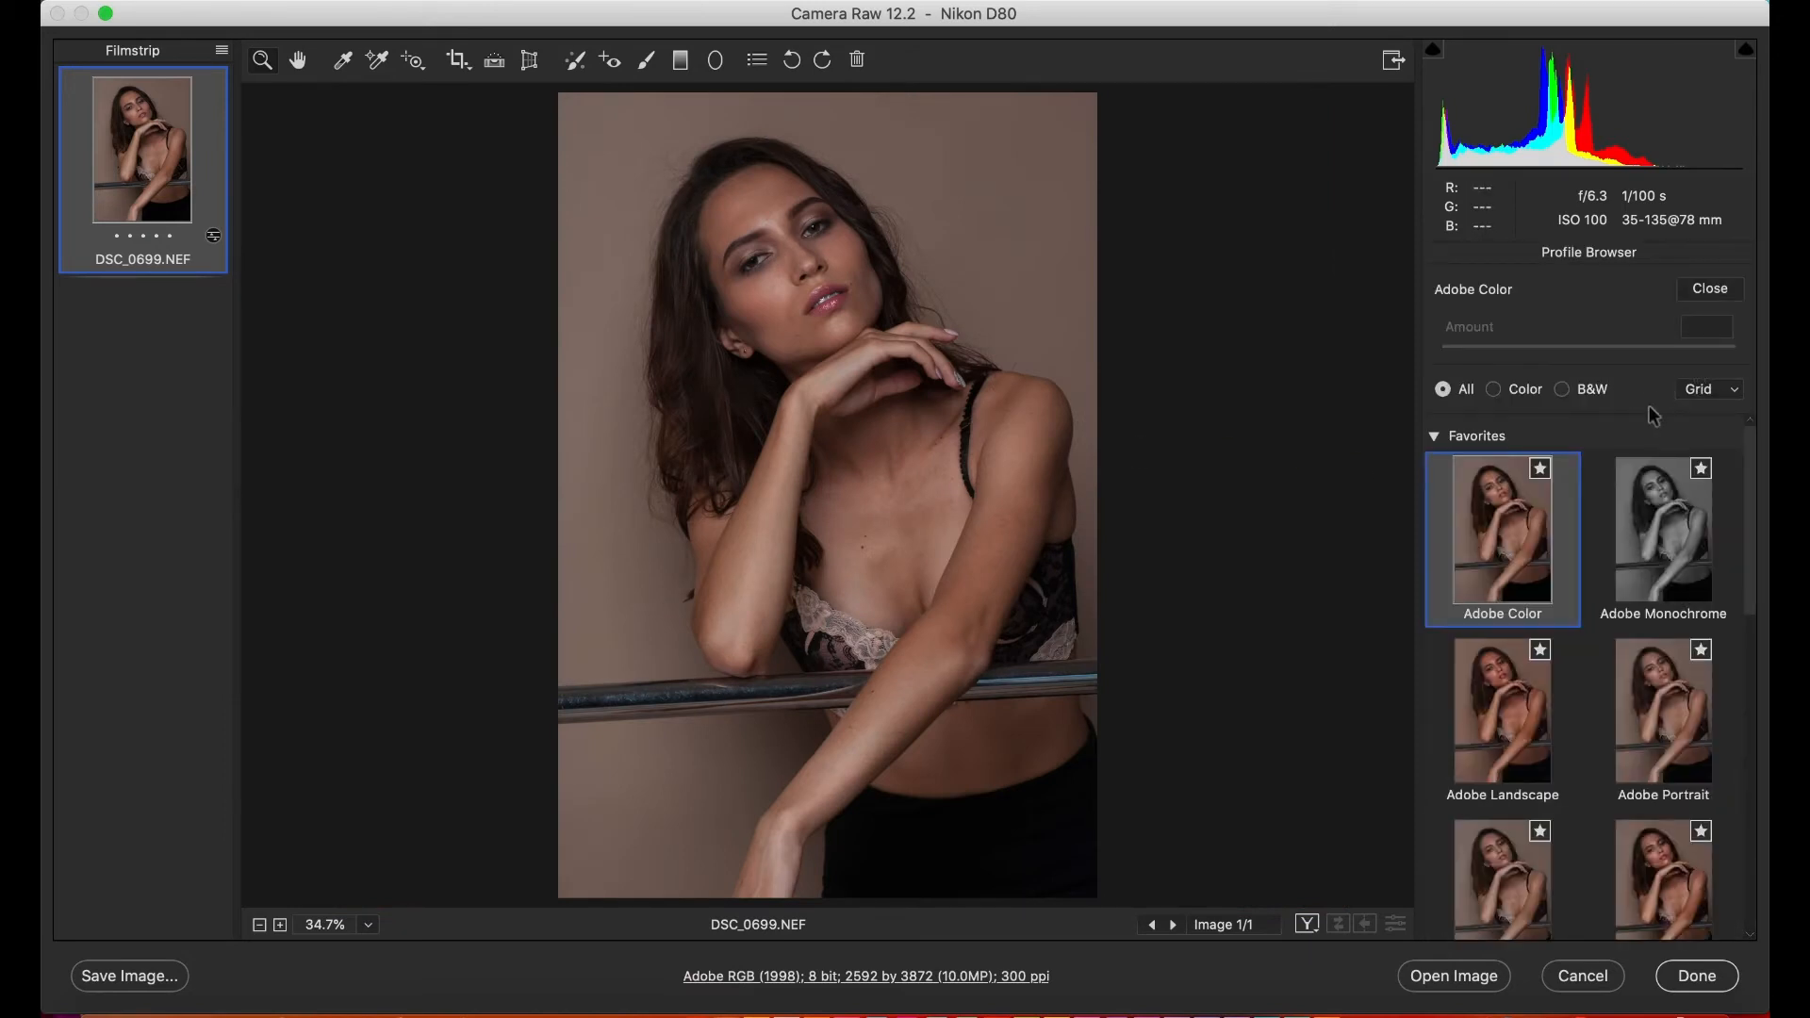
pyautogui.click(1704, 291)
pyautogui.click(1709, 357)
pyautogui.click(1436, 437)
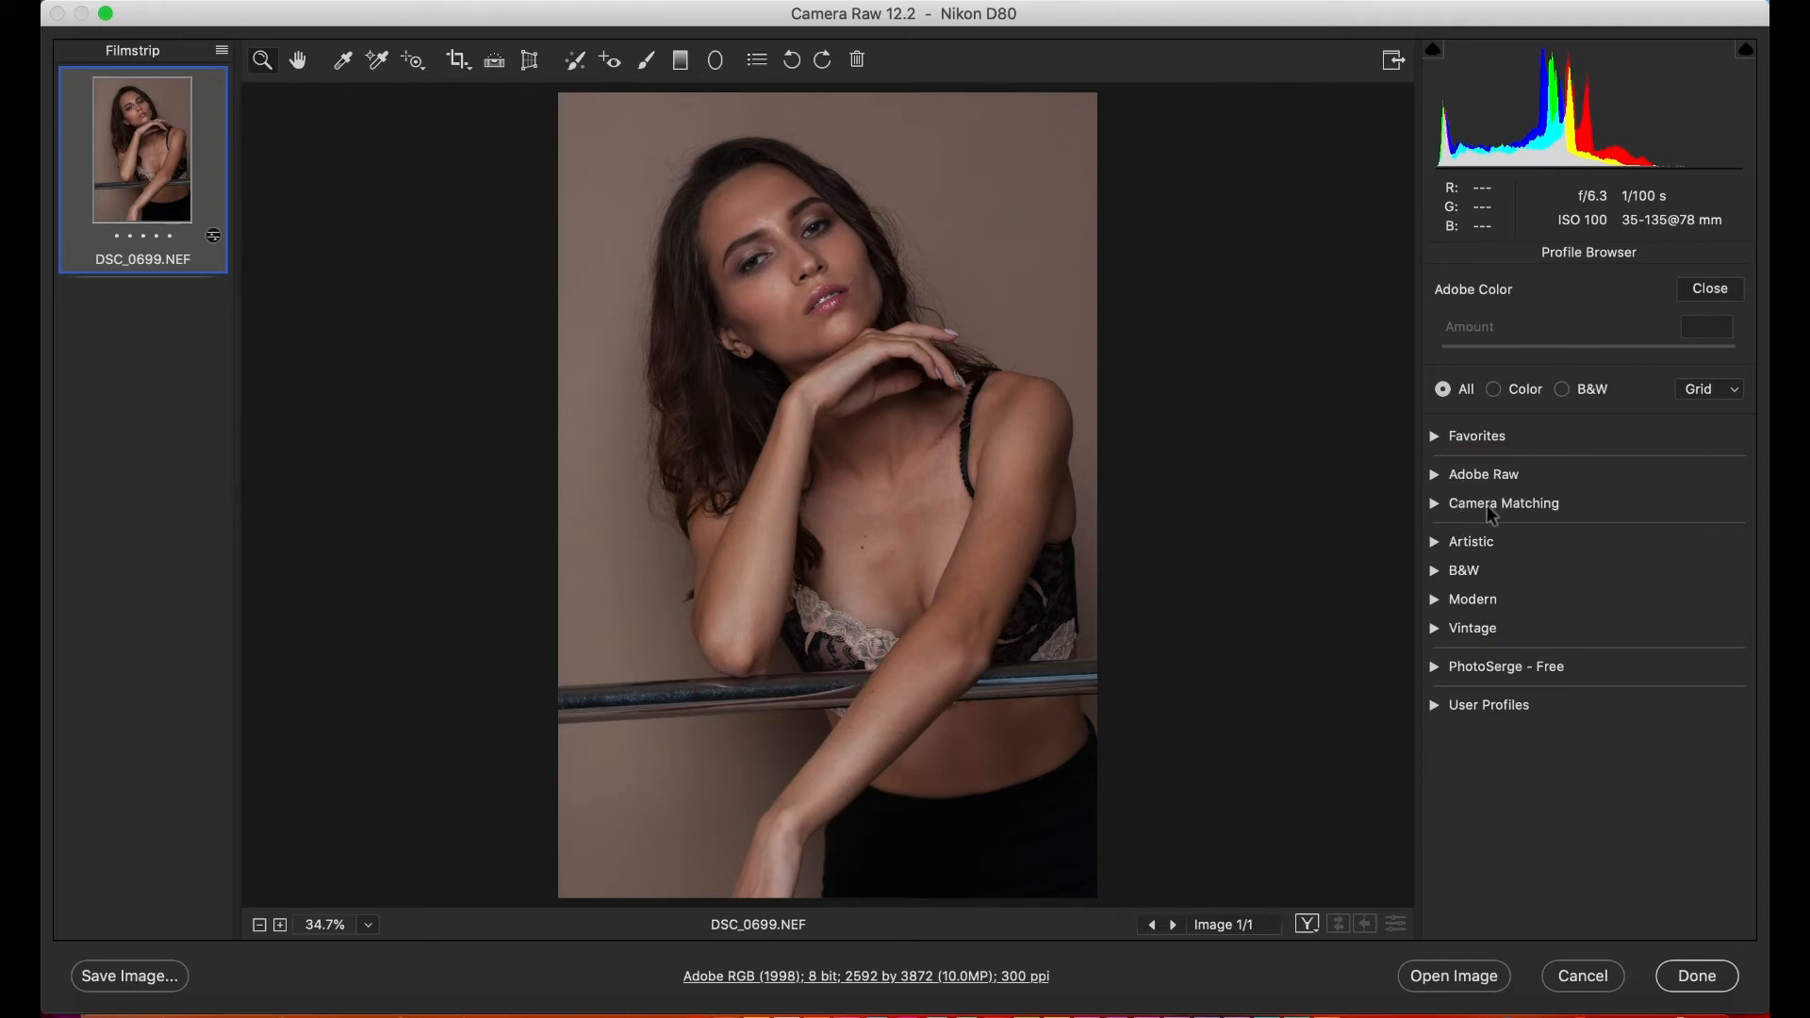
# - Examine the profiles in the Adobe Raw group and collapse the group again
pyautogui.click(1435, 474)
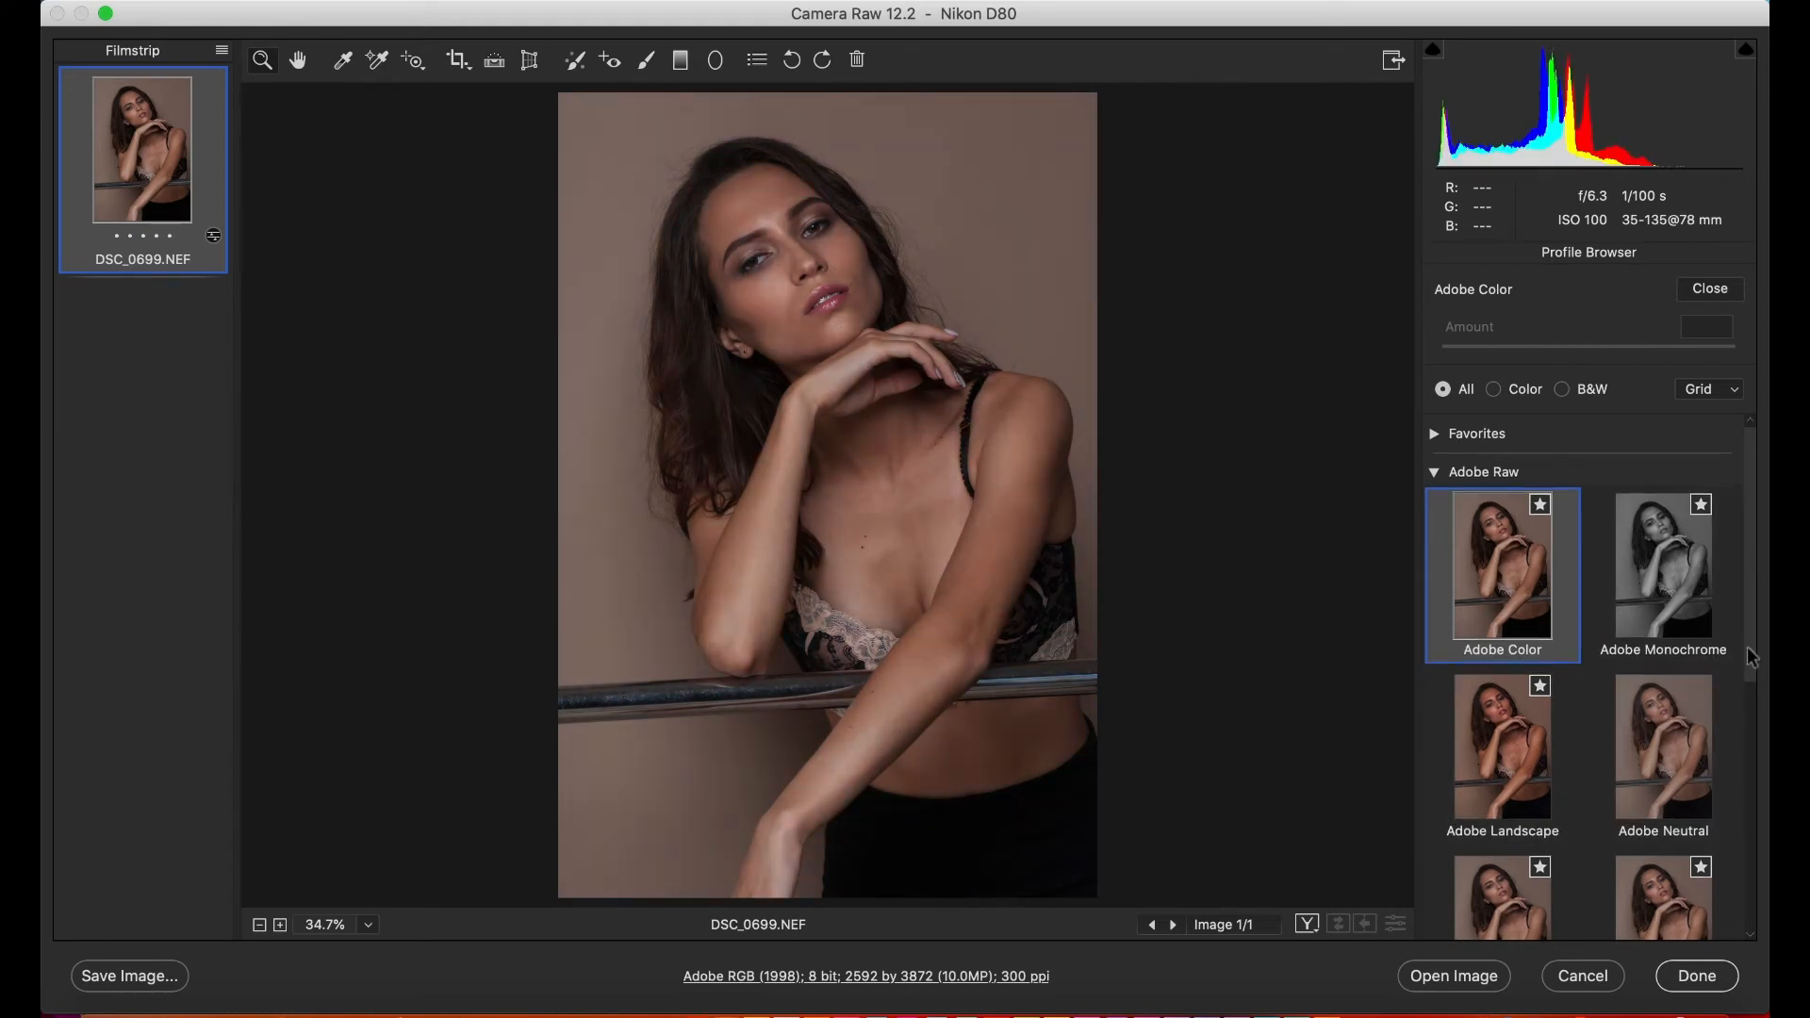
pyautogui.scroll(-4, 1738, 697)
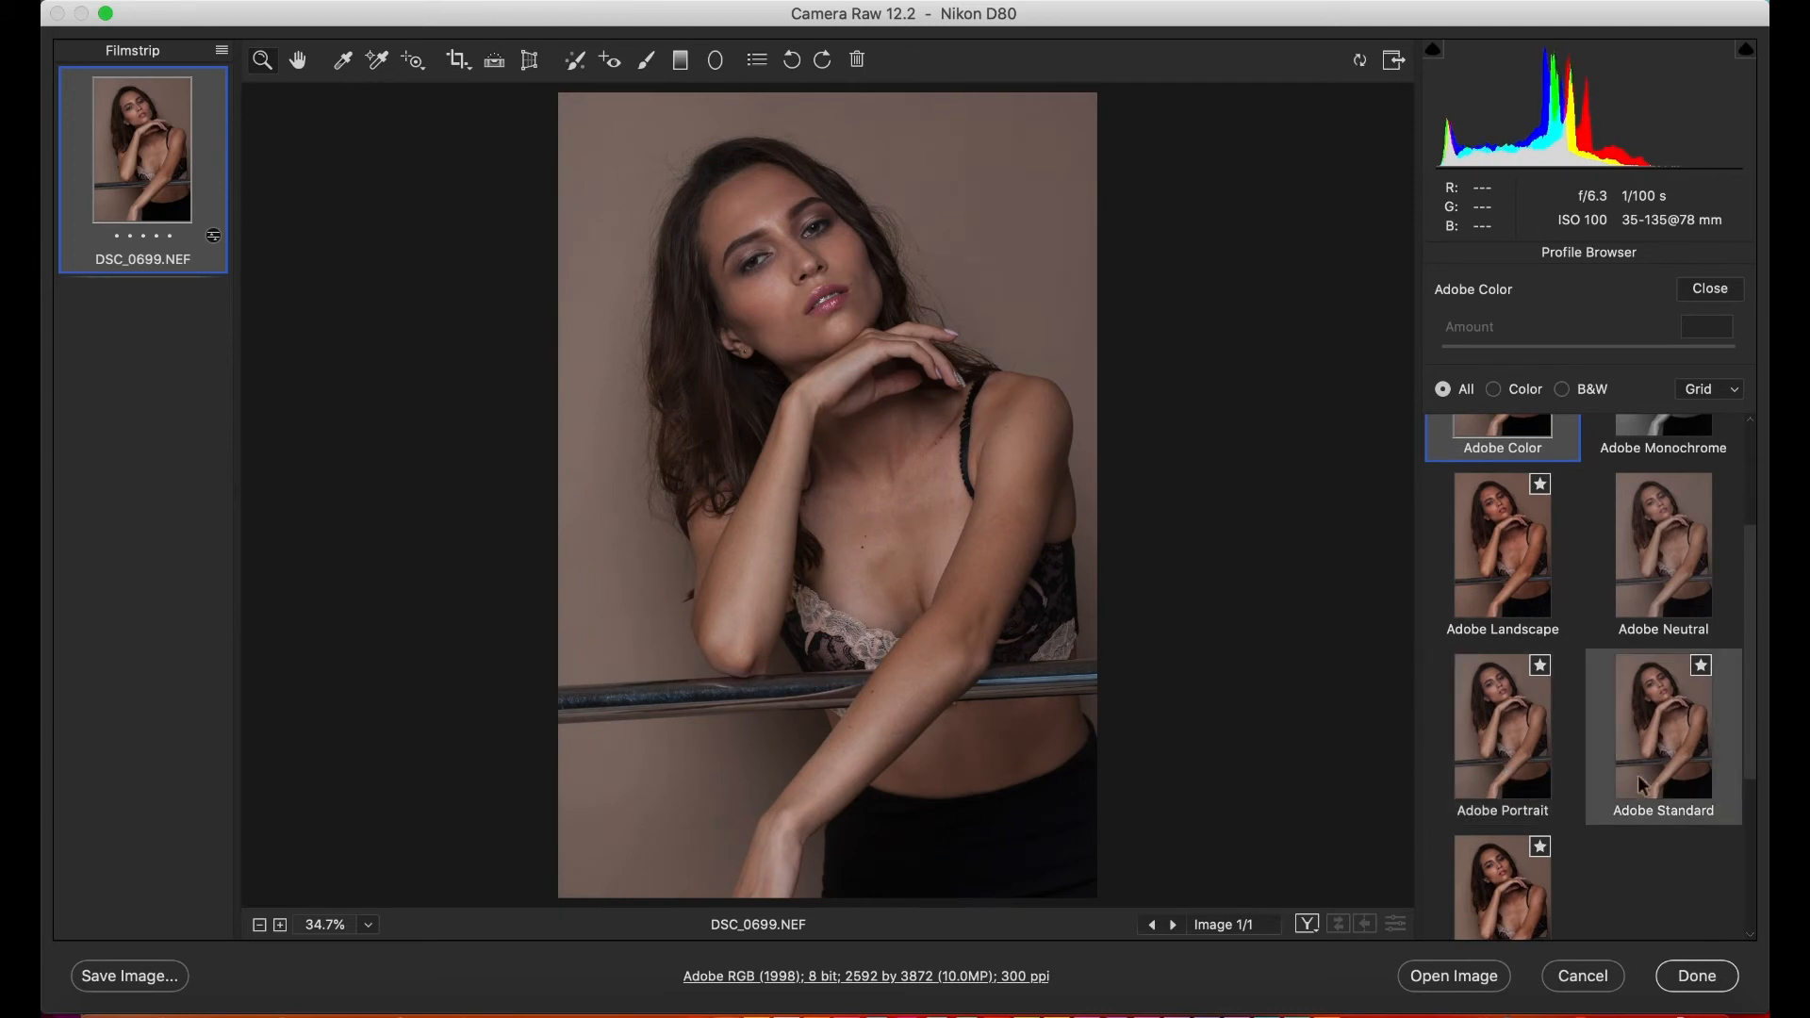
pyautogui.scroll(4, 1732, 465)
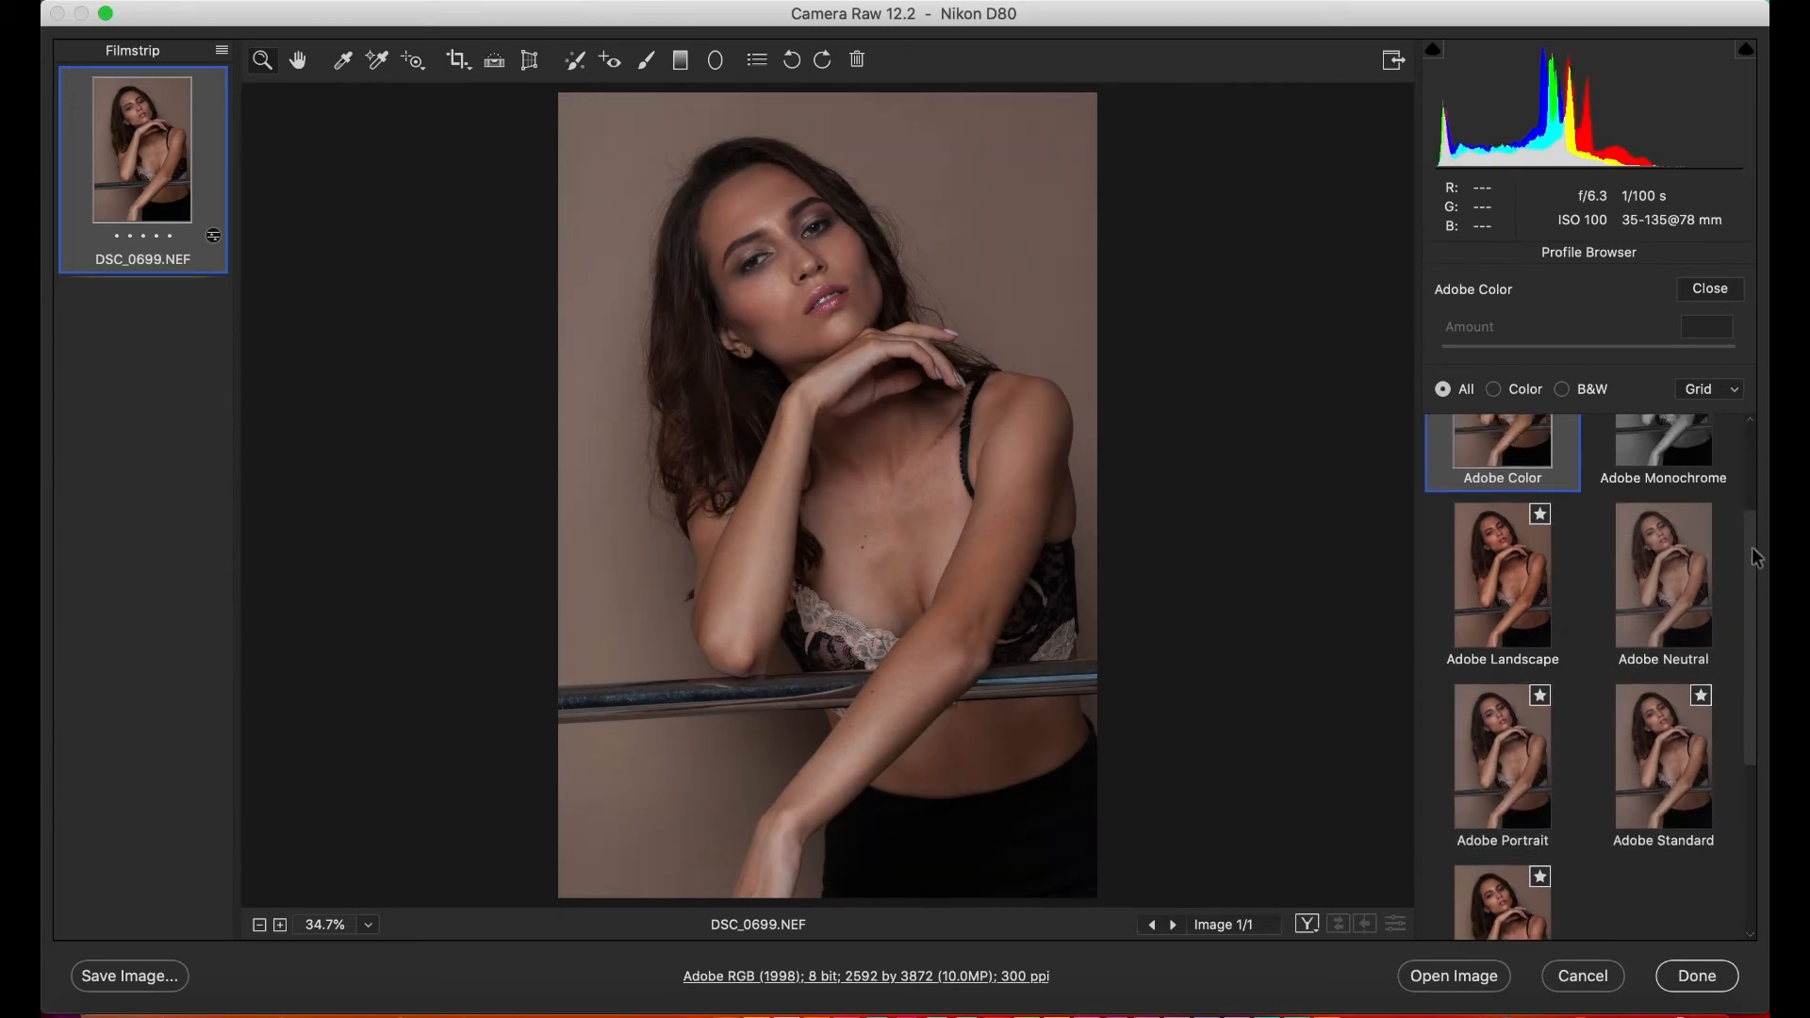
pyautogui.click(1434, 476)
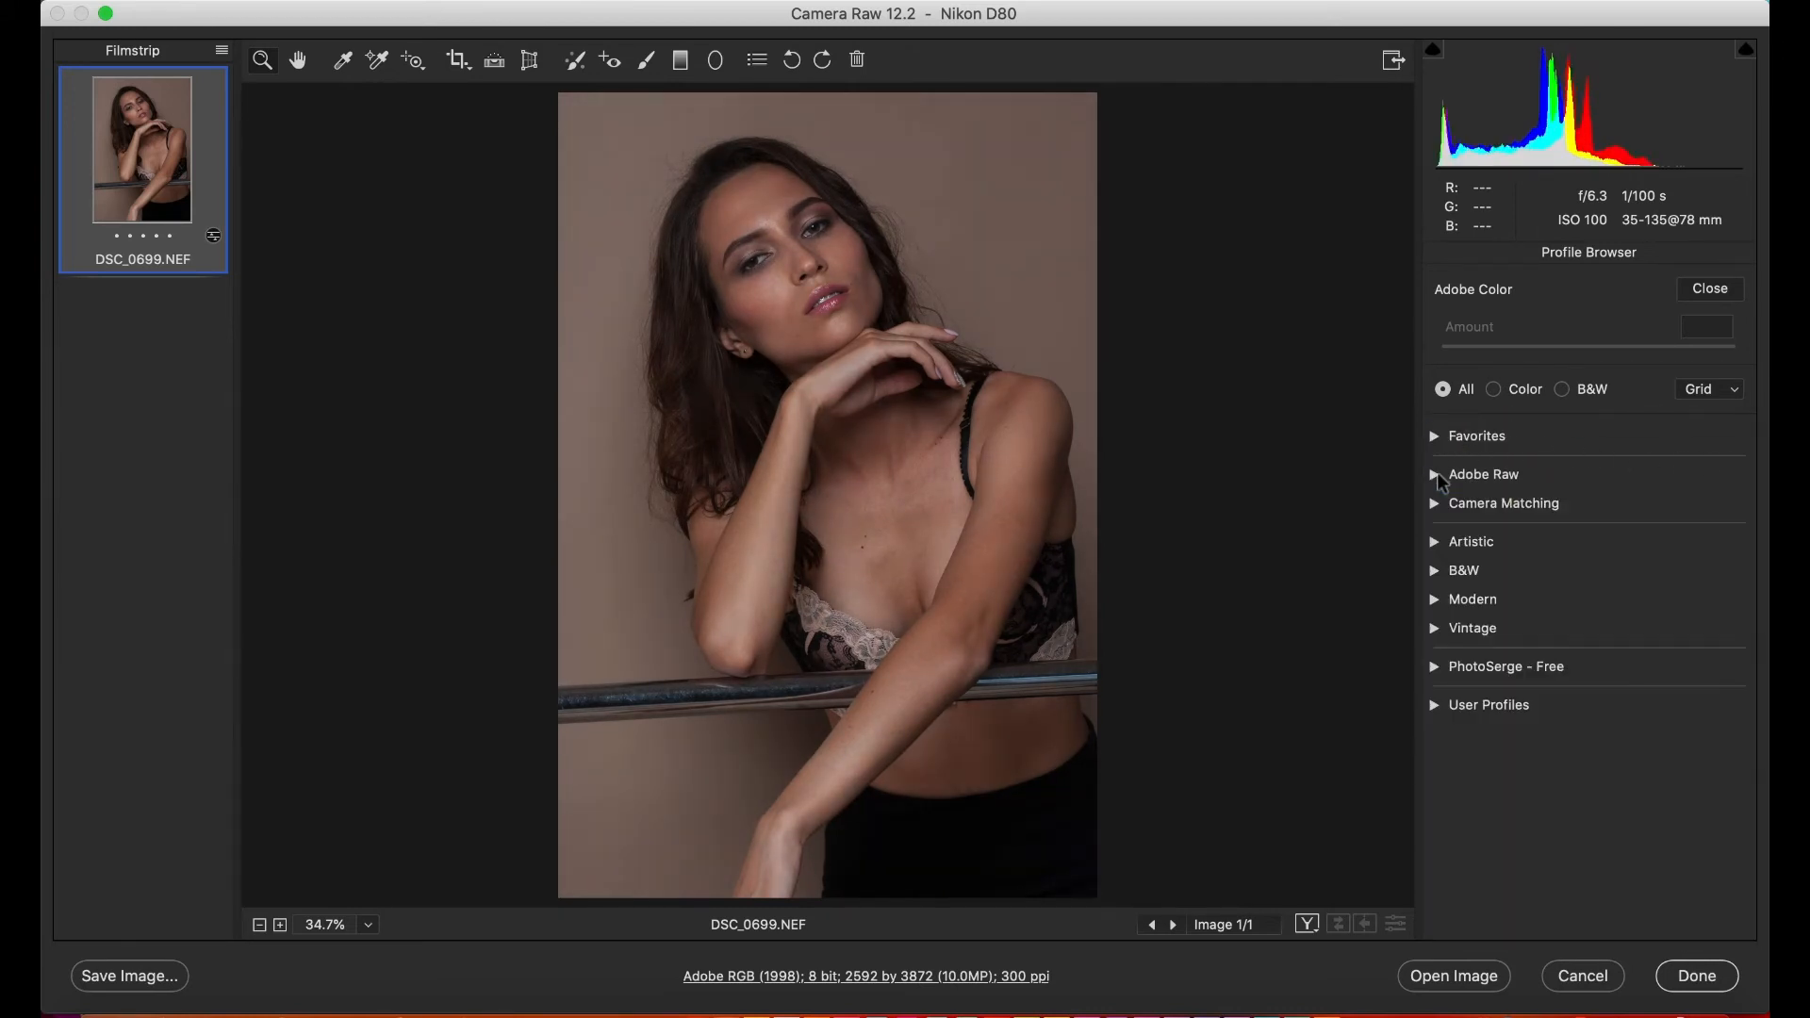
# - Apply the DX2 Mode 3 profile from the Camera Matching group to the photo
pyautogui.click(1435, 504)
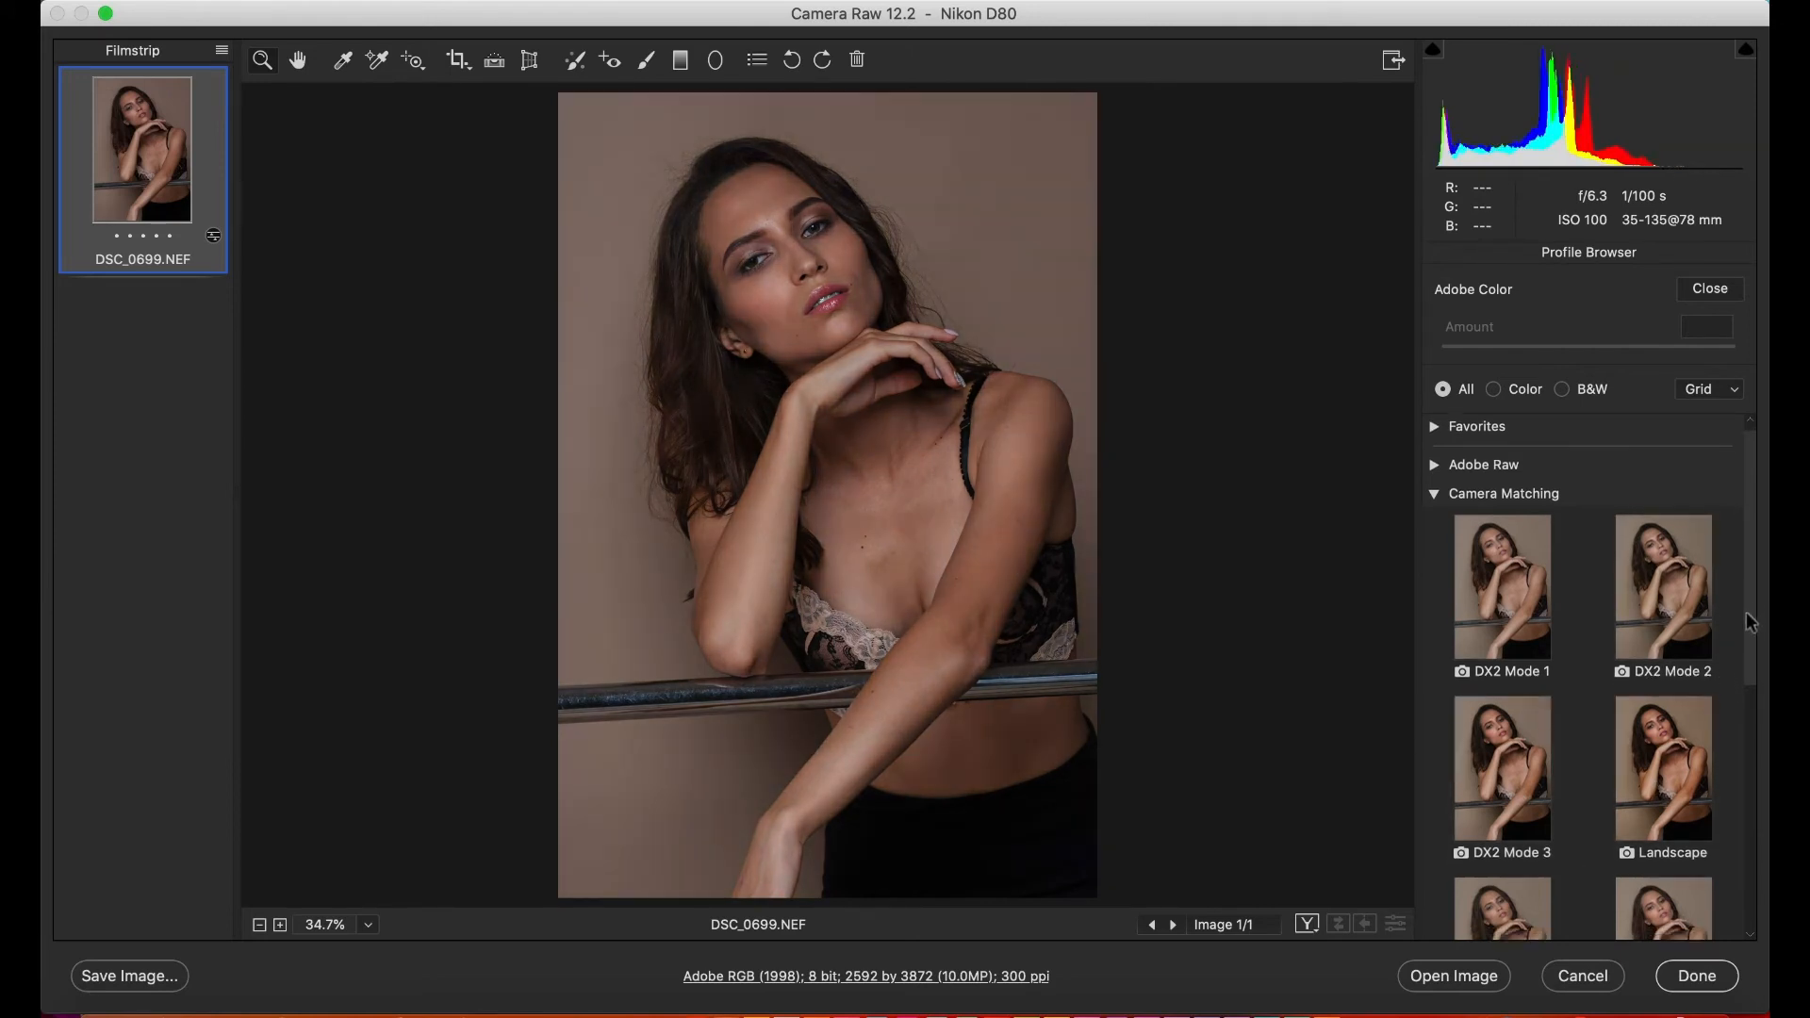
pyautogui.moveTo(1751, 609); pyautogui.dragTo(1744, 724)
pyautogui.scroll(5, 1743, 724)
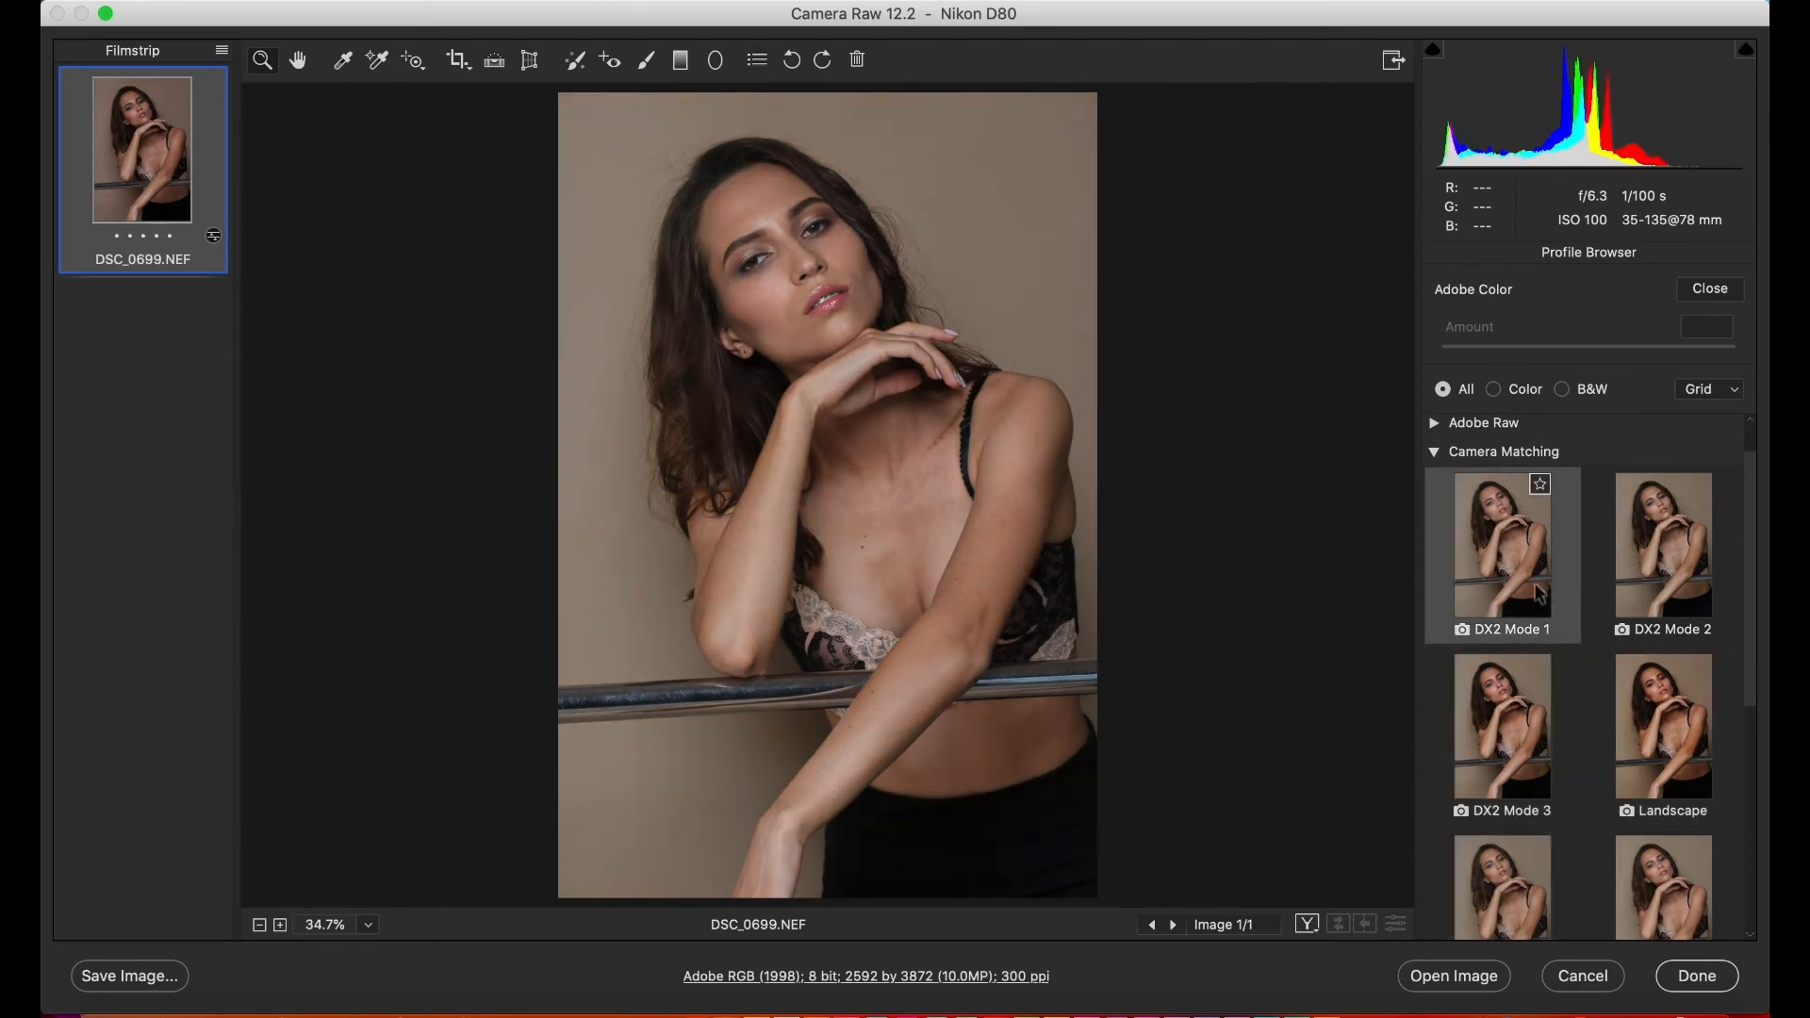
pyautogui.click(1525, 740)
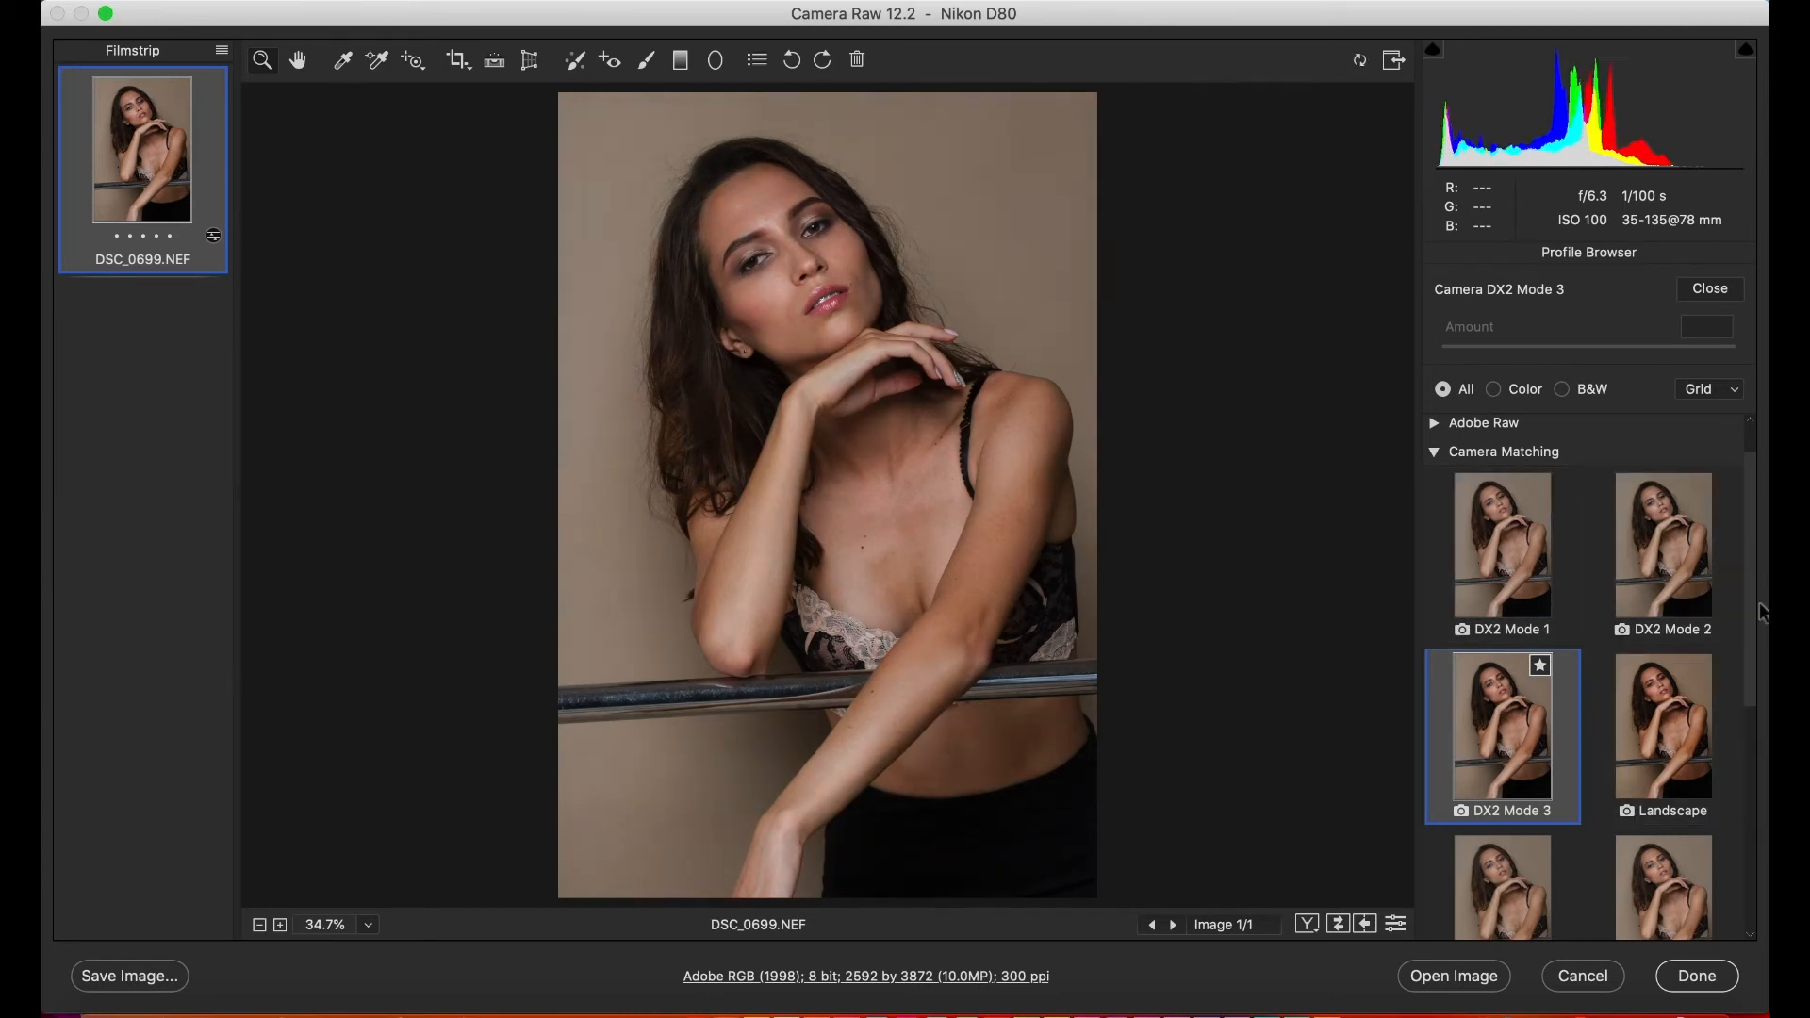
# - Examine the profiles in the Artistic and Modern groups, collapsing the Artistic group again
pyautogui.moveTo(1749, 624); pyautogui.dragTo(1750, 860)
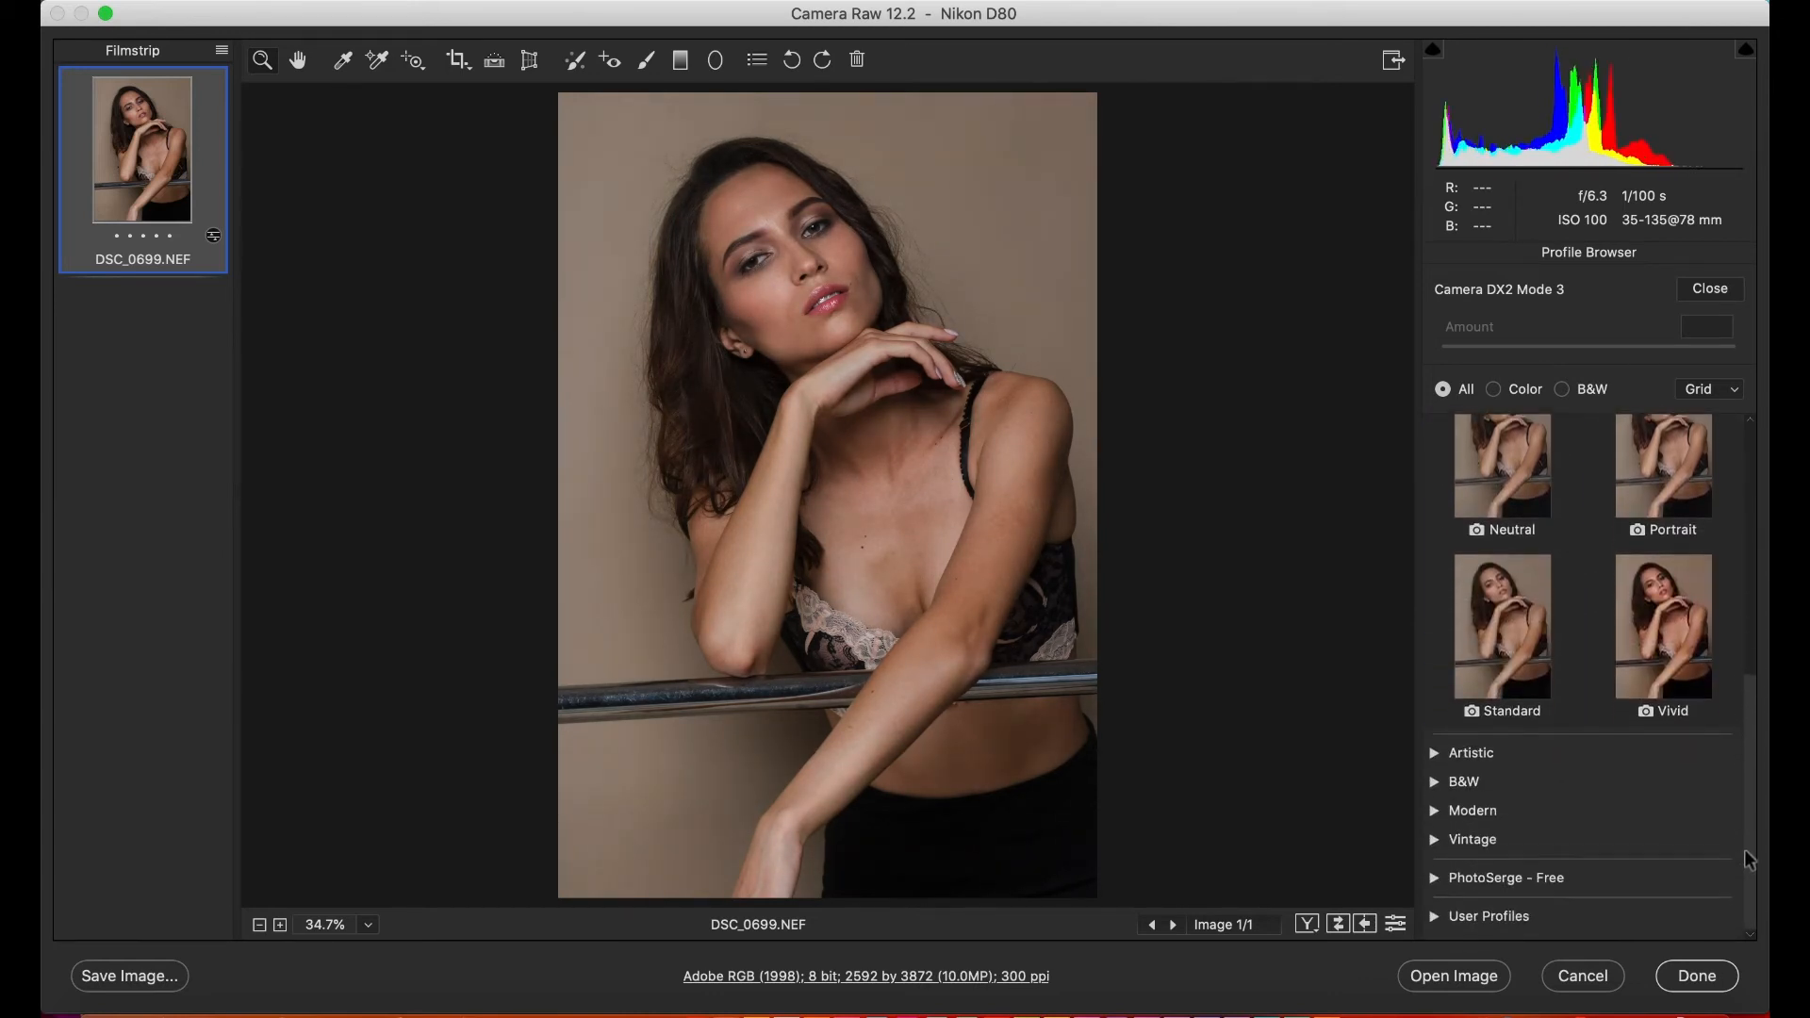
pyautogui.click(1433, 754)
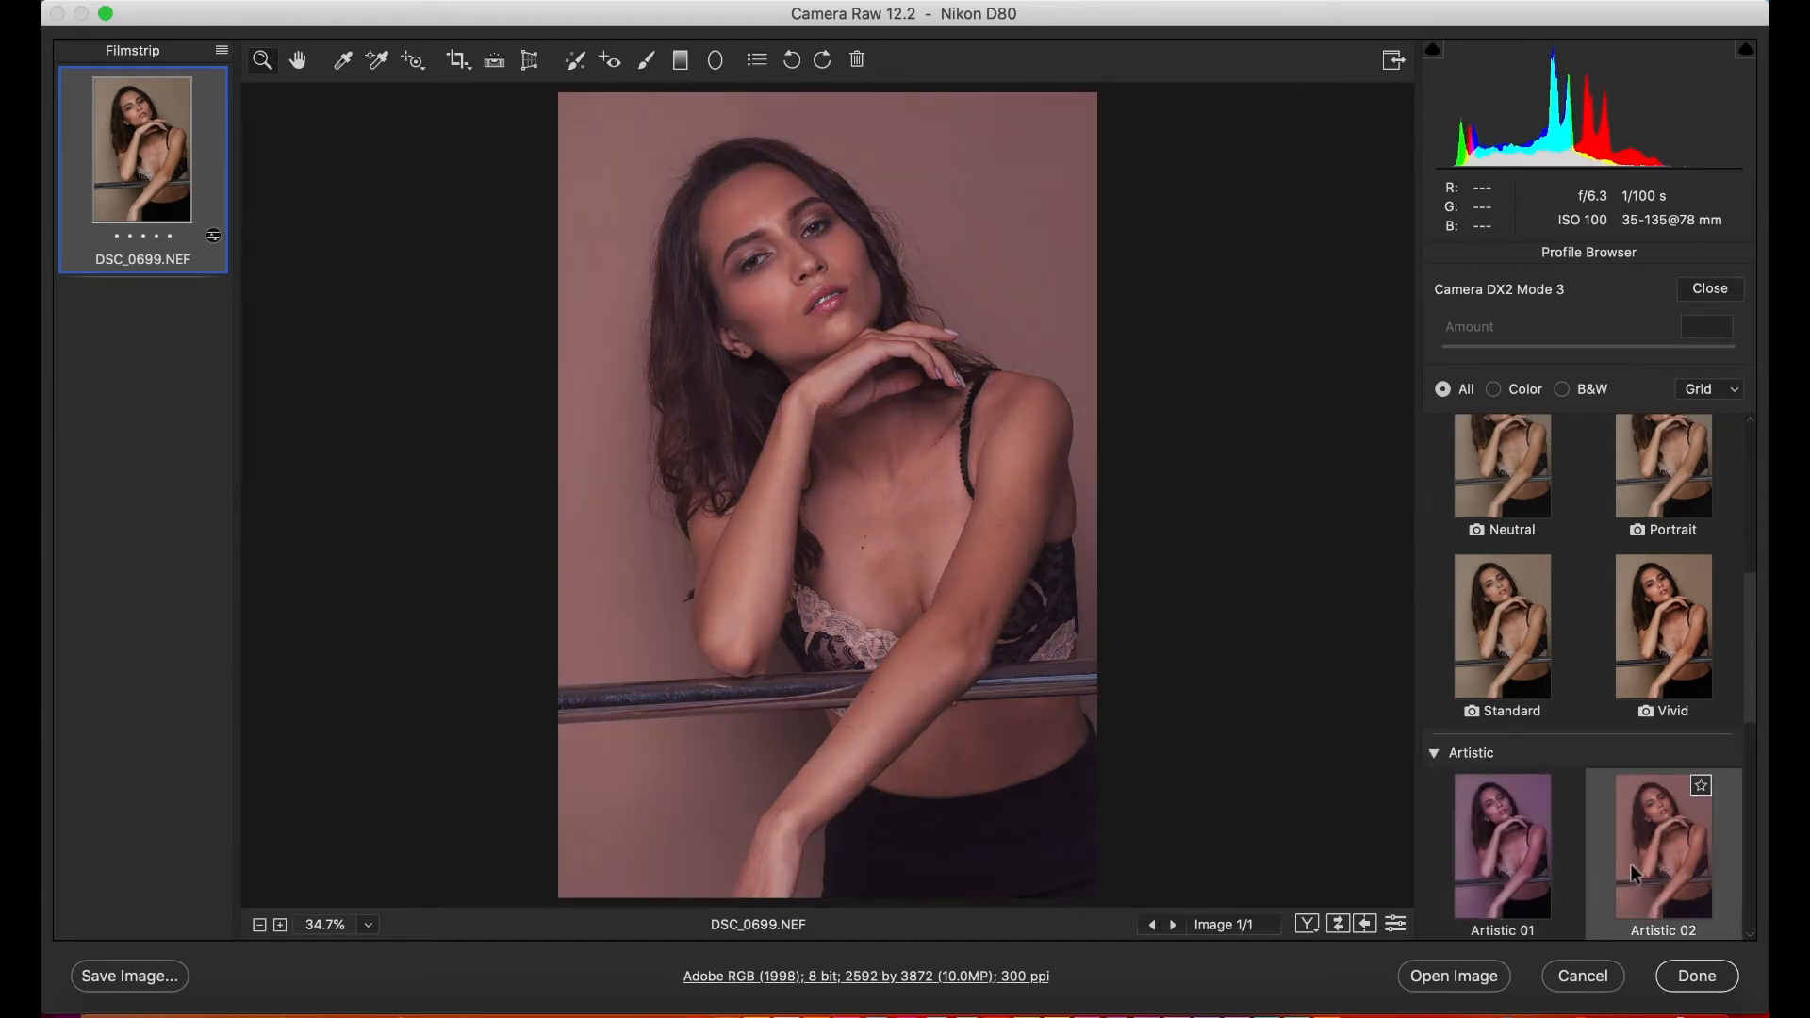
pyautogui.click(1435, 754)
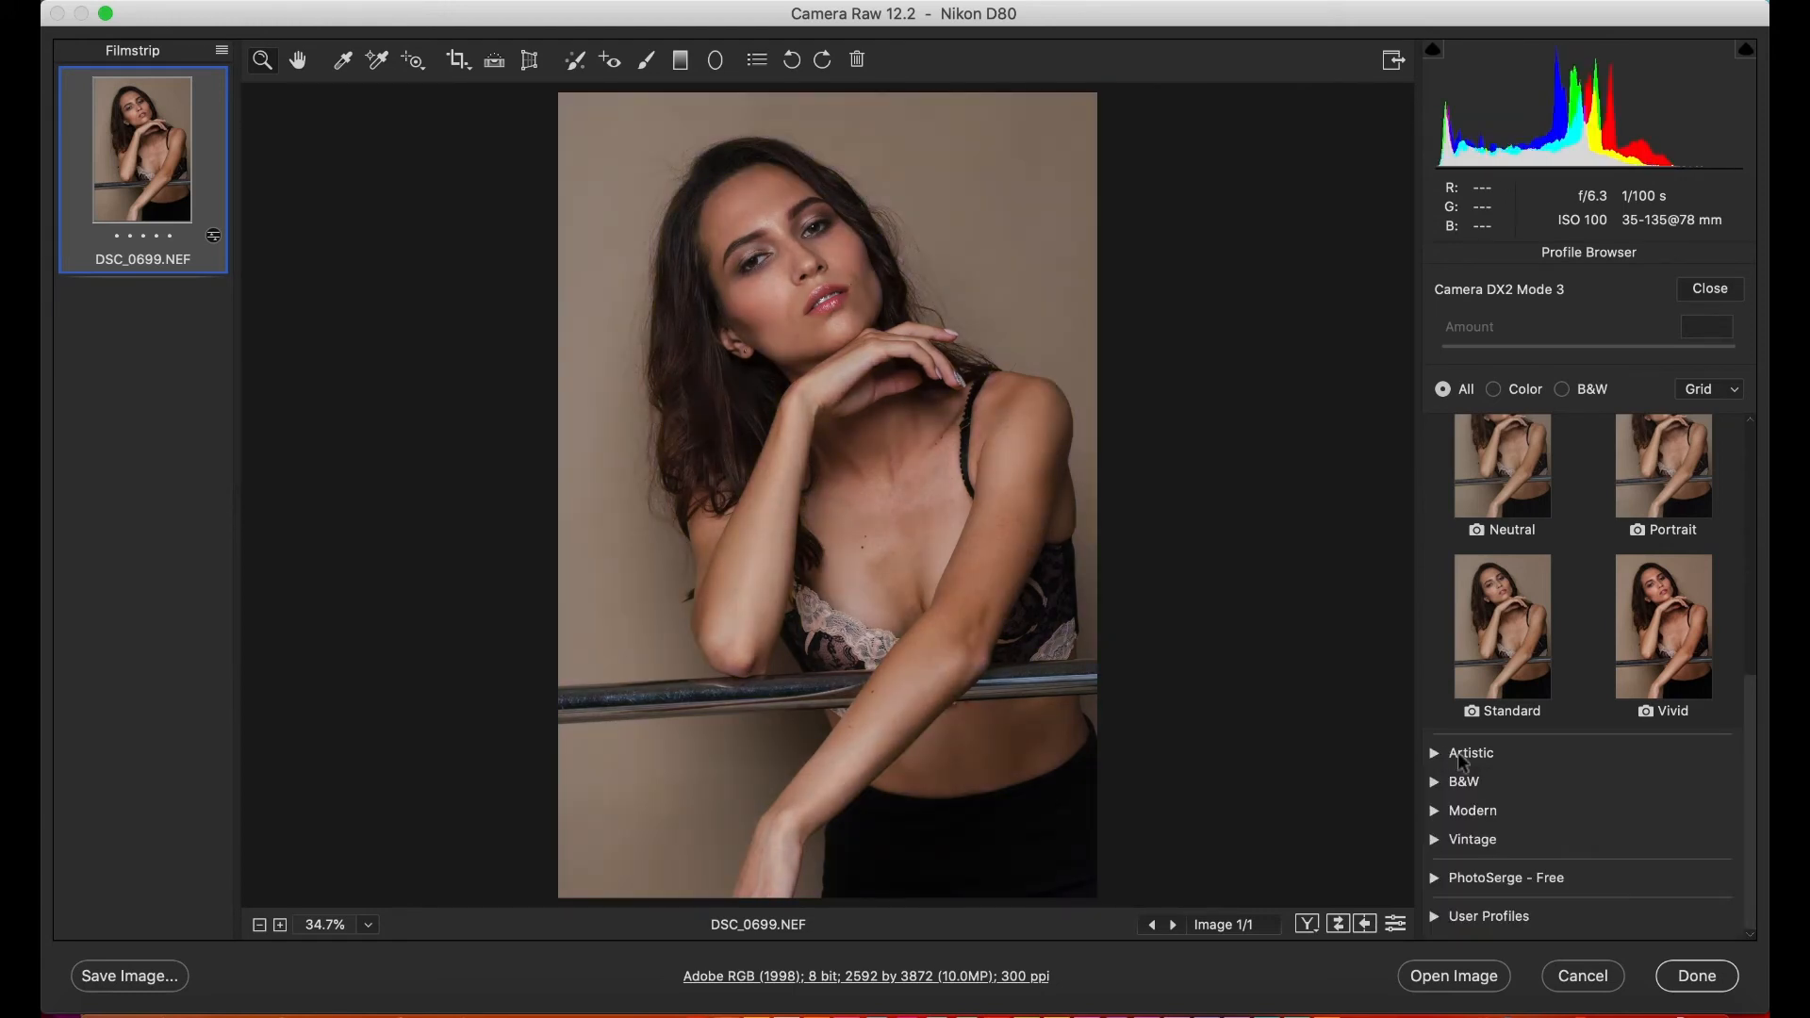
pyautogui.click(1434, 811)
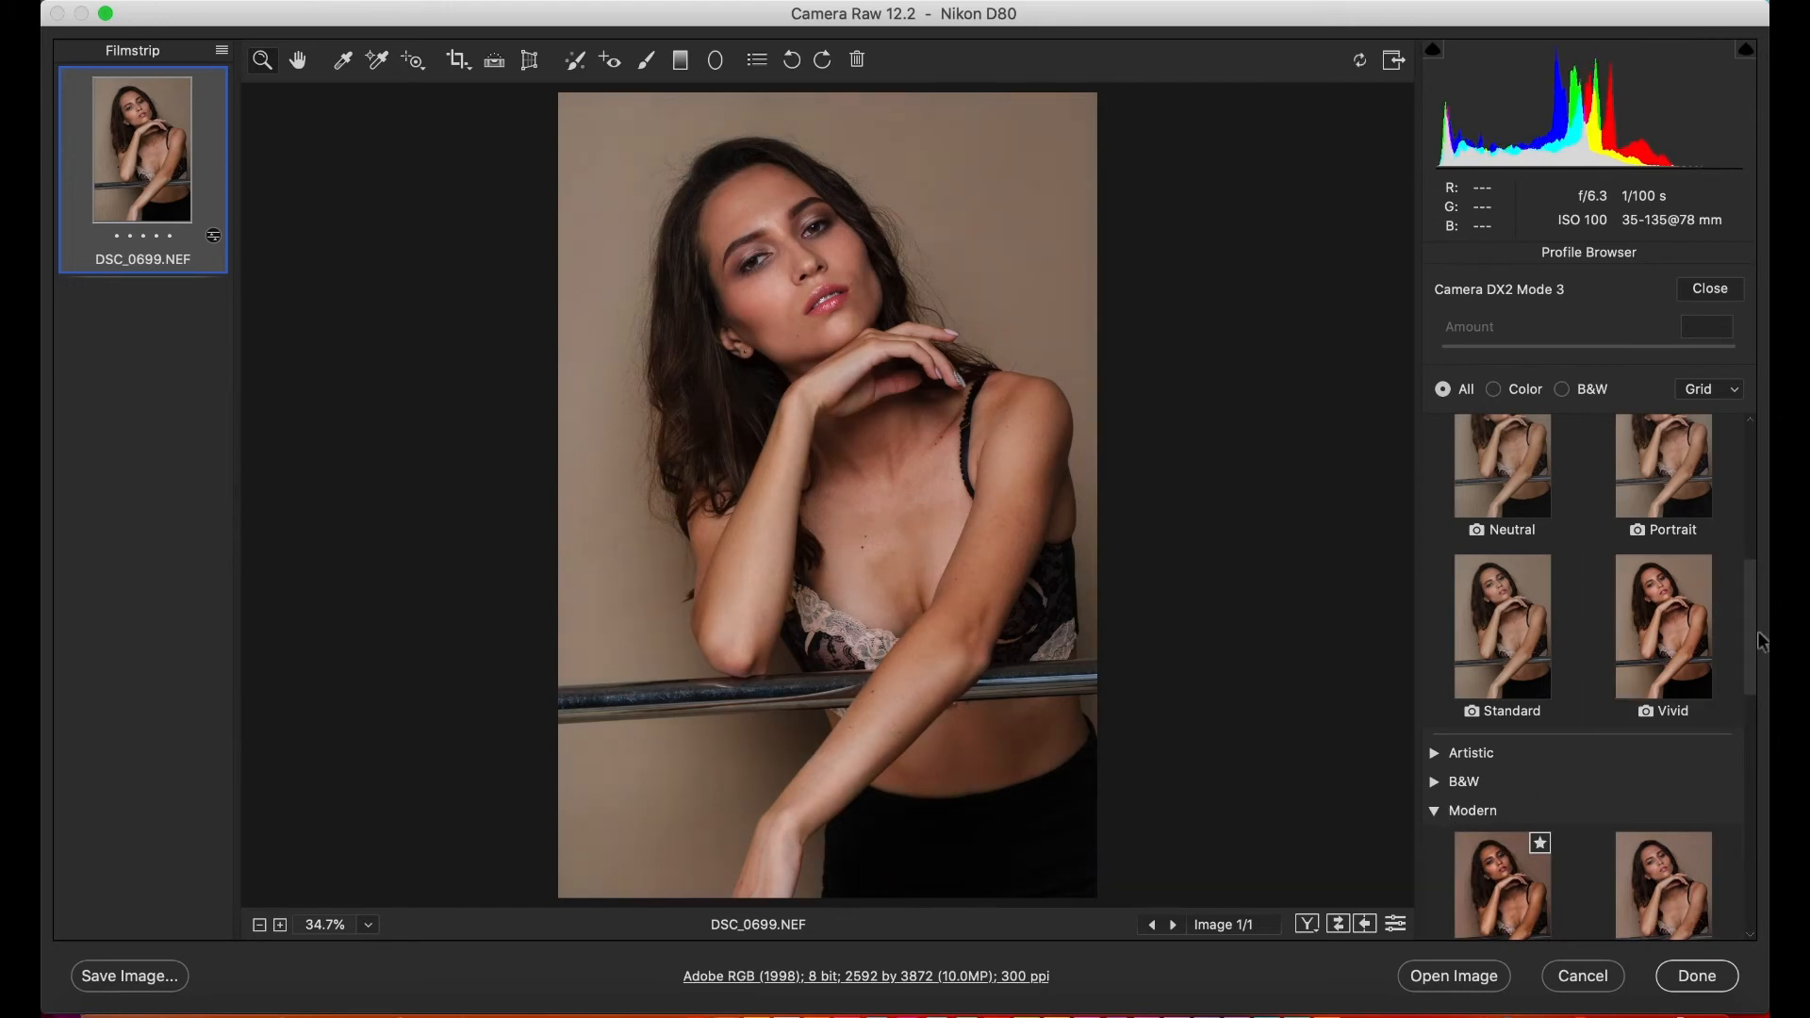
pyautogui.moveTo(1744, 634); pyautogui.dragTo(1751, 777)
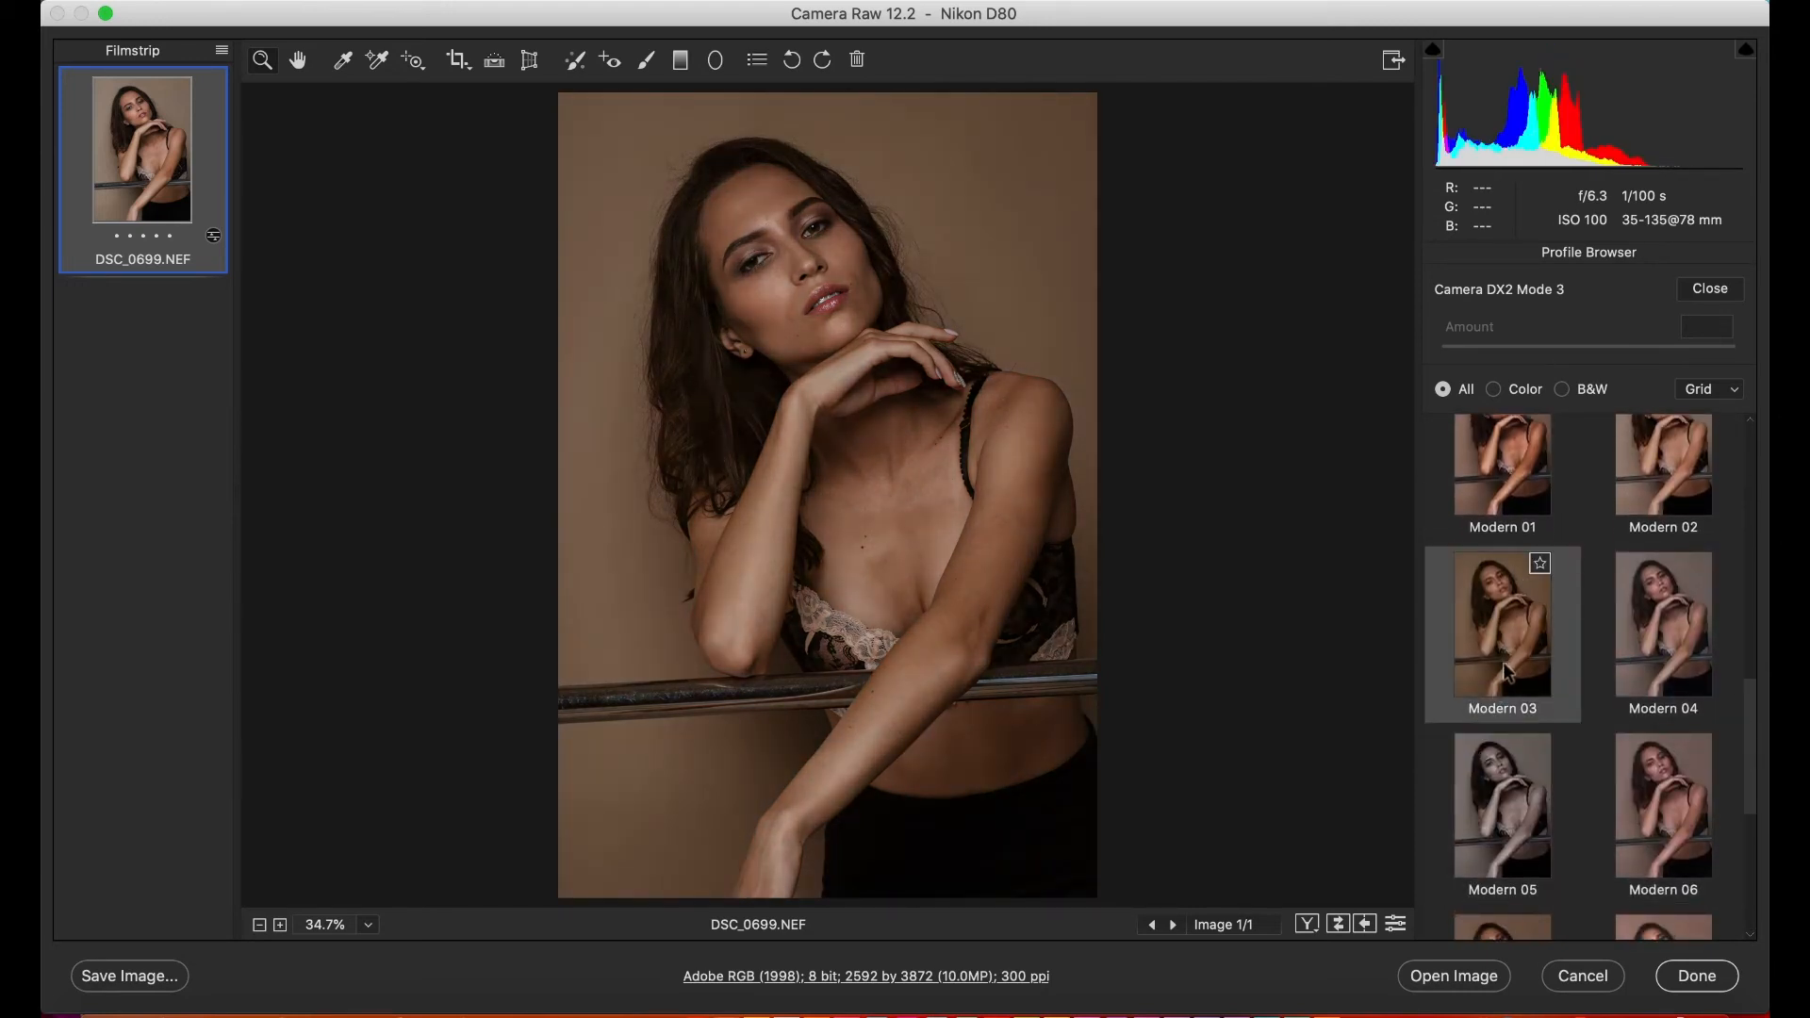
pyautogui.moveTo(1750, 780); pyautogui.dragTo(1765, 482)
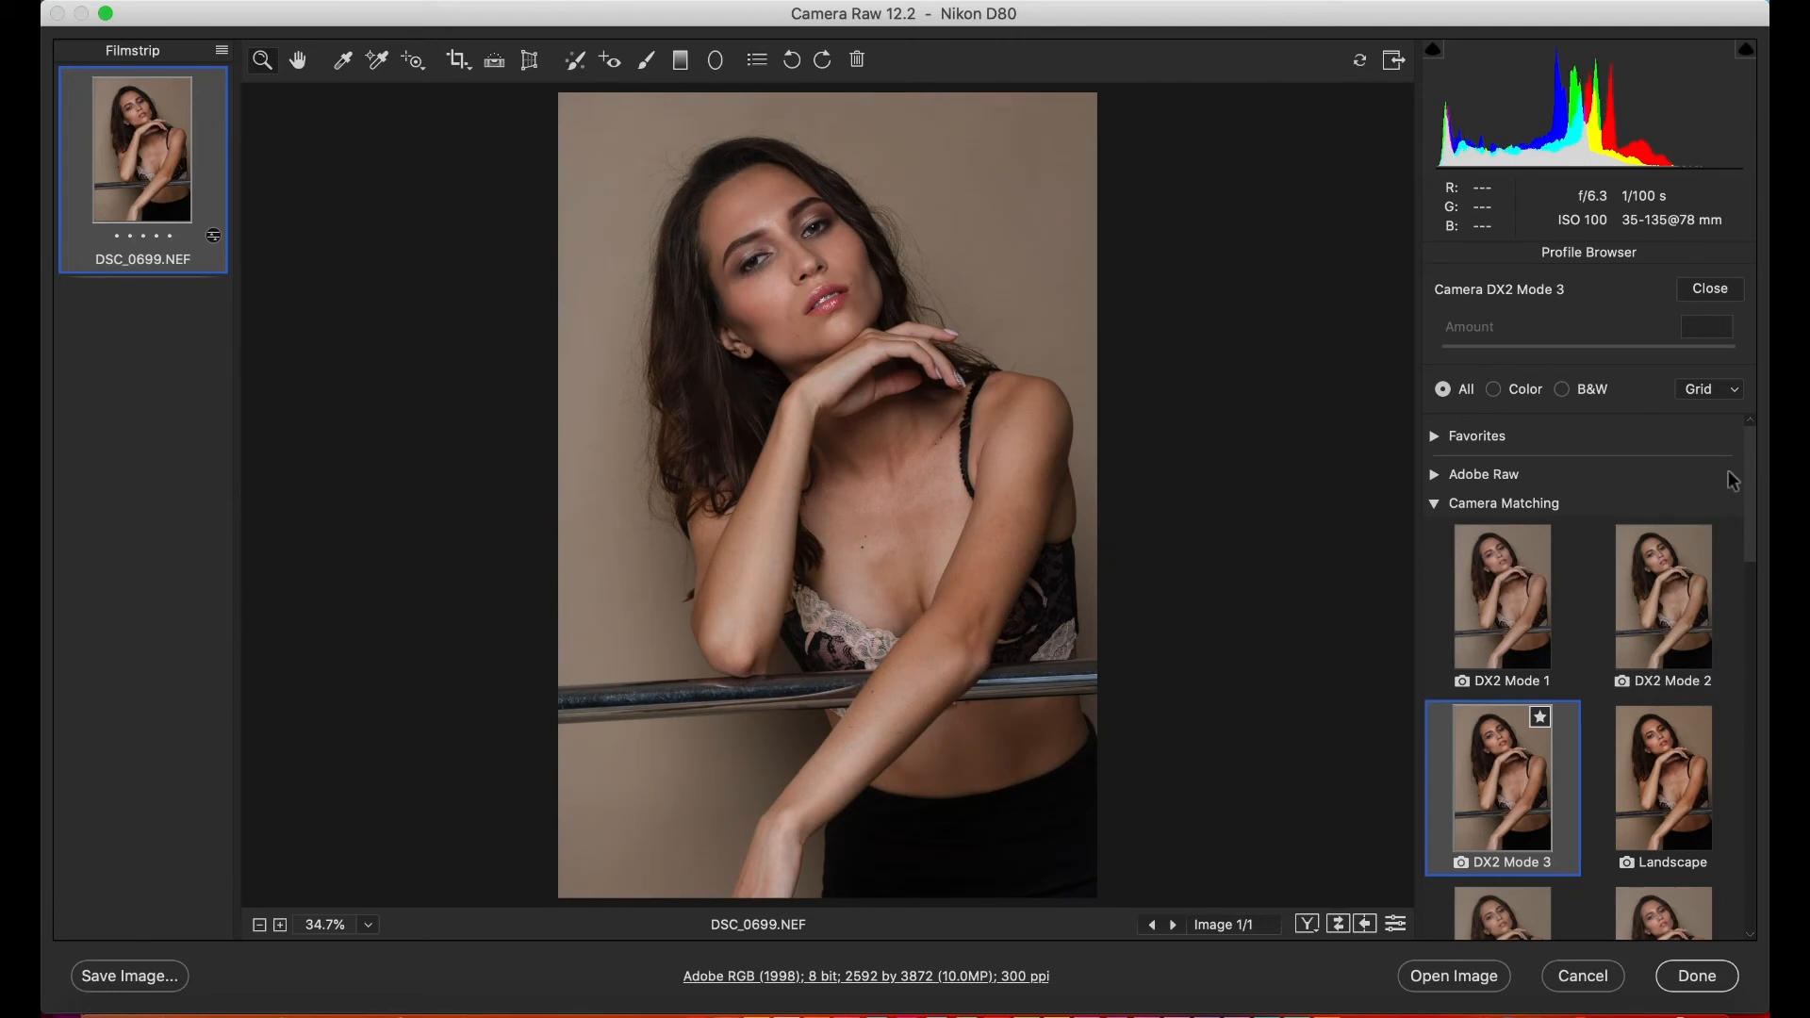
# - Close the Profile Browser and set the white balance Temperature to 6000
pyautogui.click(1721, 292)
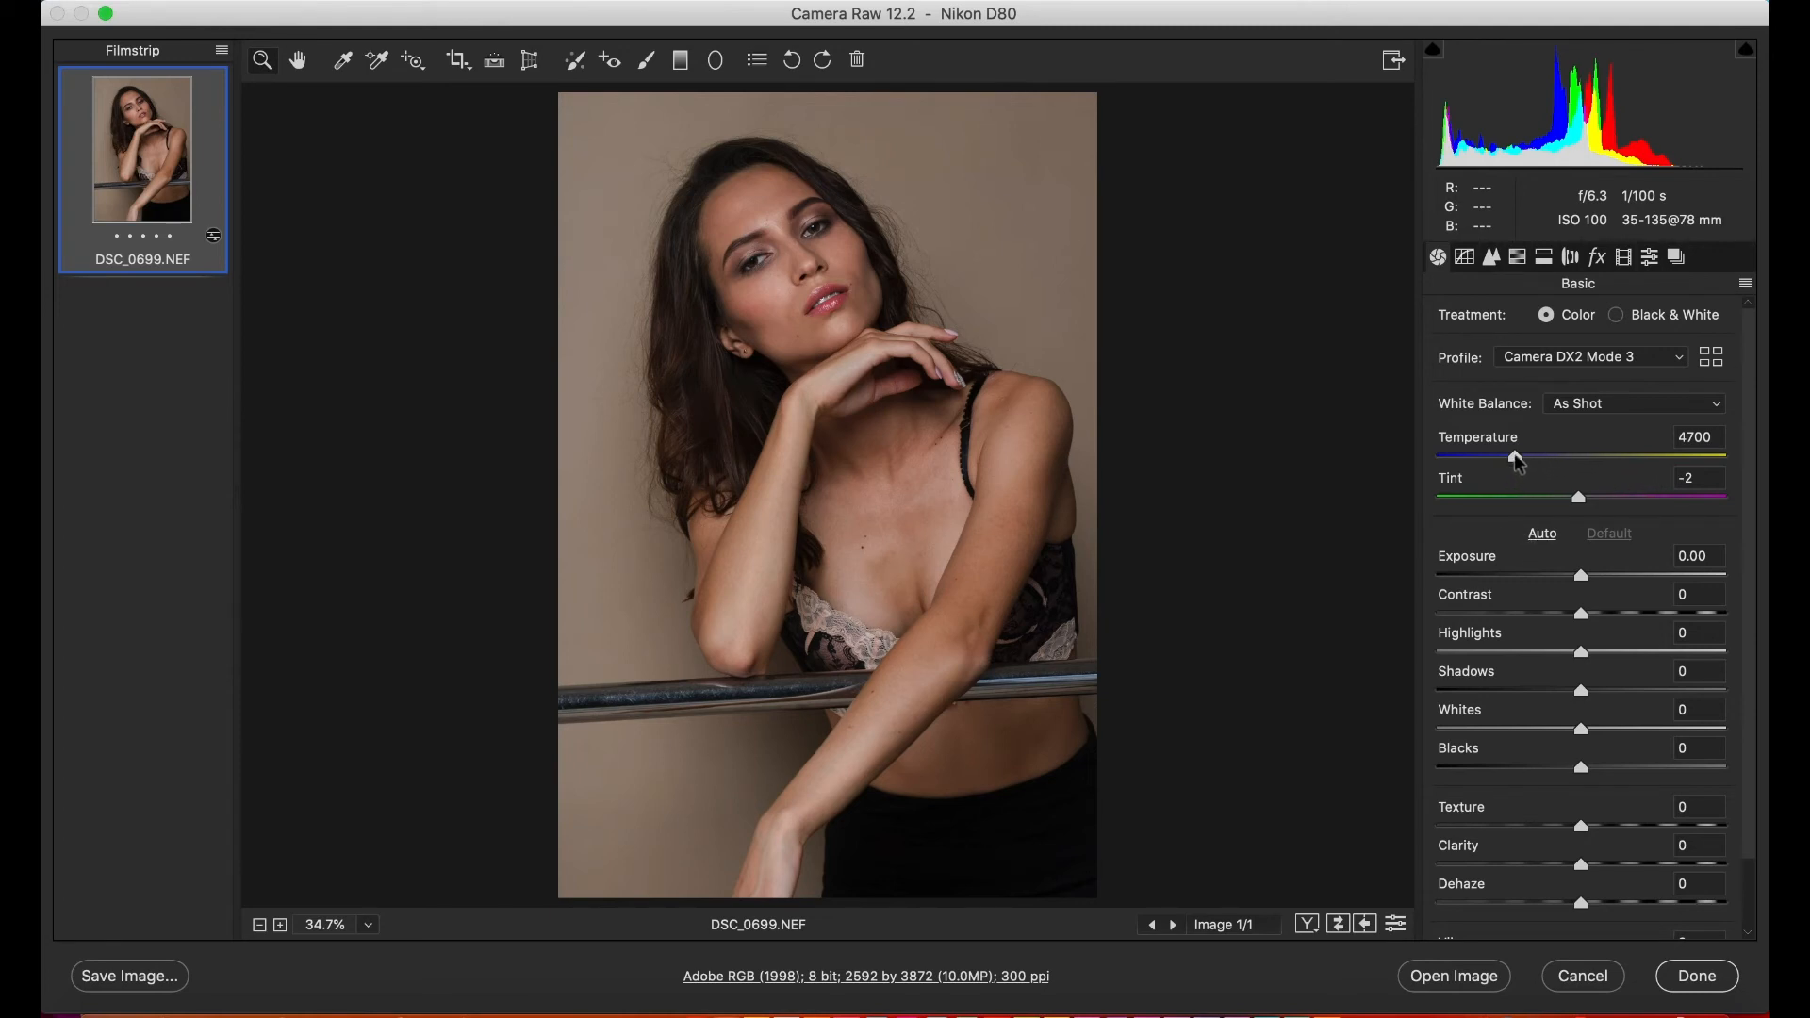
pyautogui.moveTo(1515, 456)
pyautogui.mouseDown()
pyautogui.moveTo(1483, 457)
pyautogui.moveTo(1659, 462)
pyautogui.moveTo(1550, 459)
pyautogui.mouseUp()
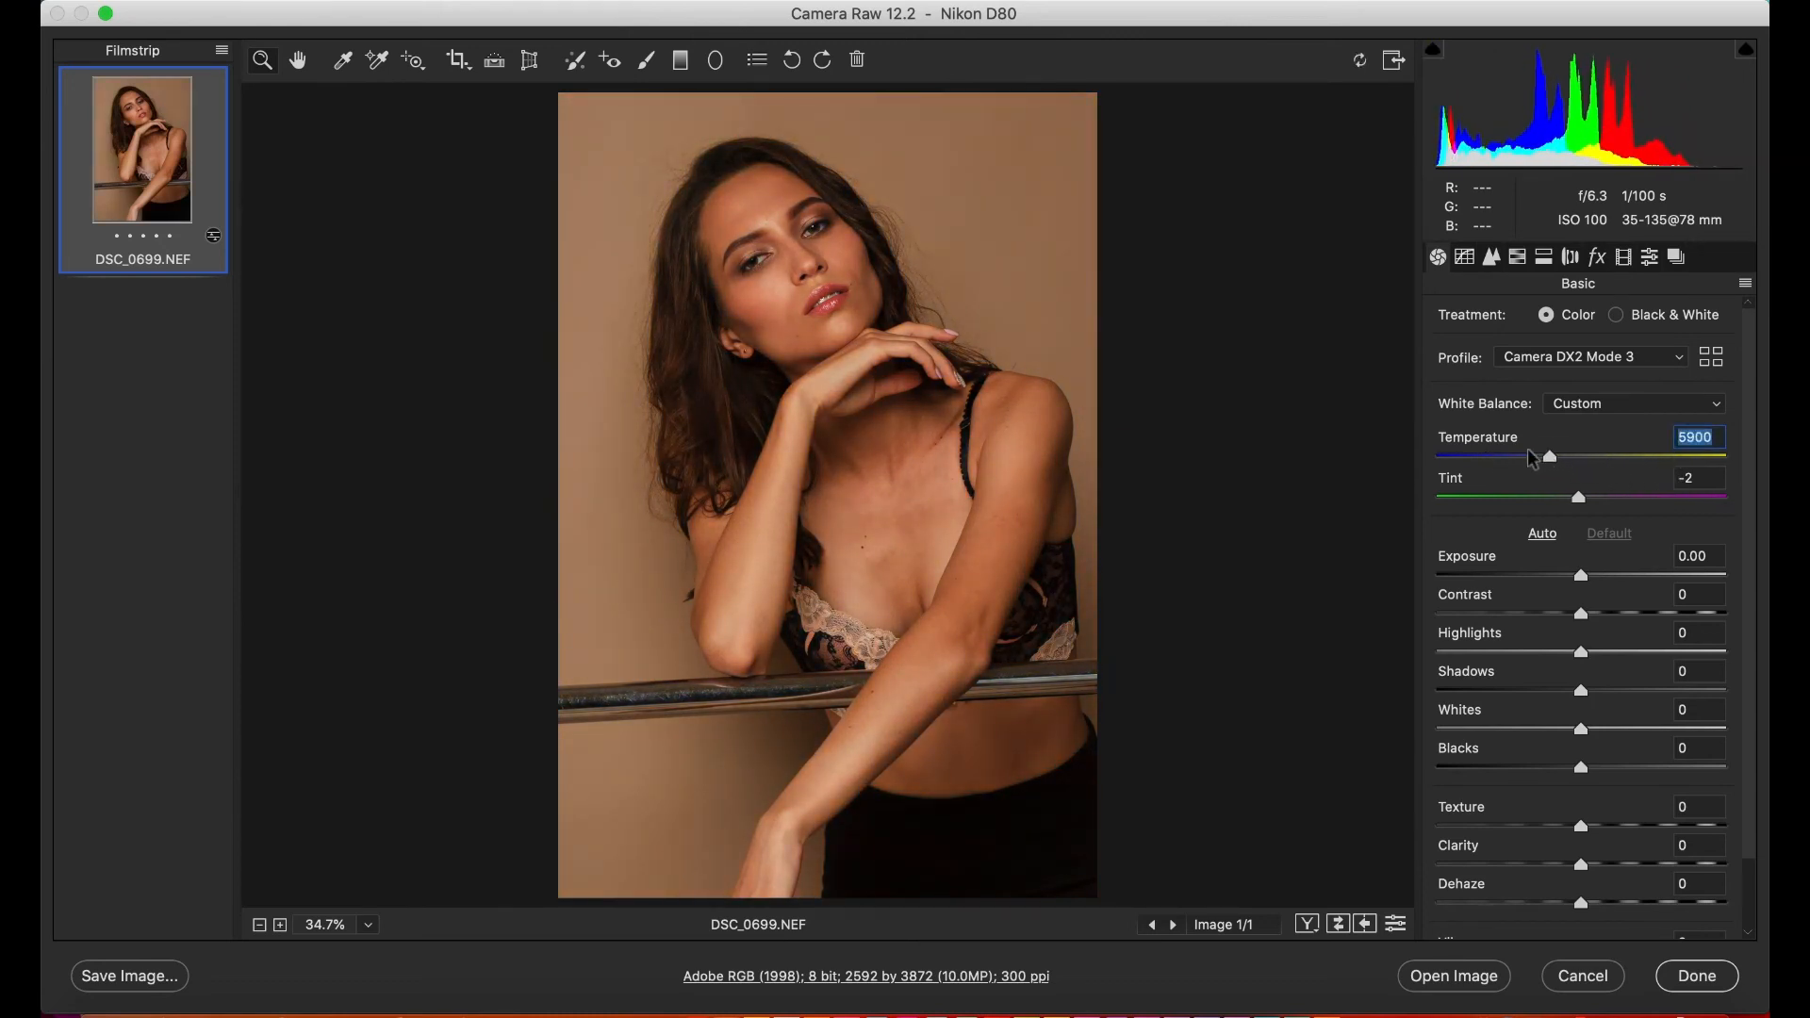
pyautogui.click(1553, 460)
# - Check the list of favorite profiles, and examine the Favorites group in the Profile Browser before collapsing all groups
pyautogui.click(1670, 364)
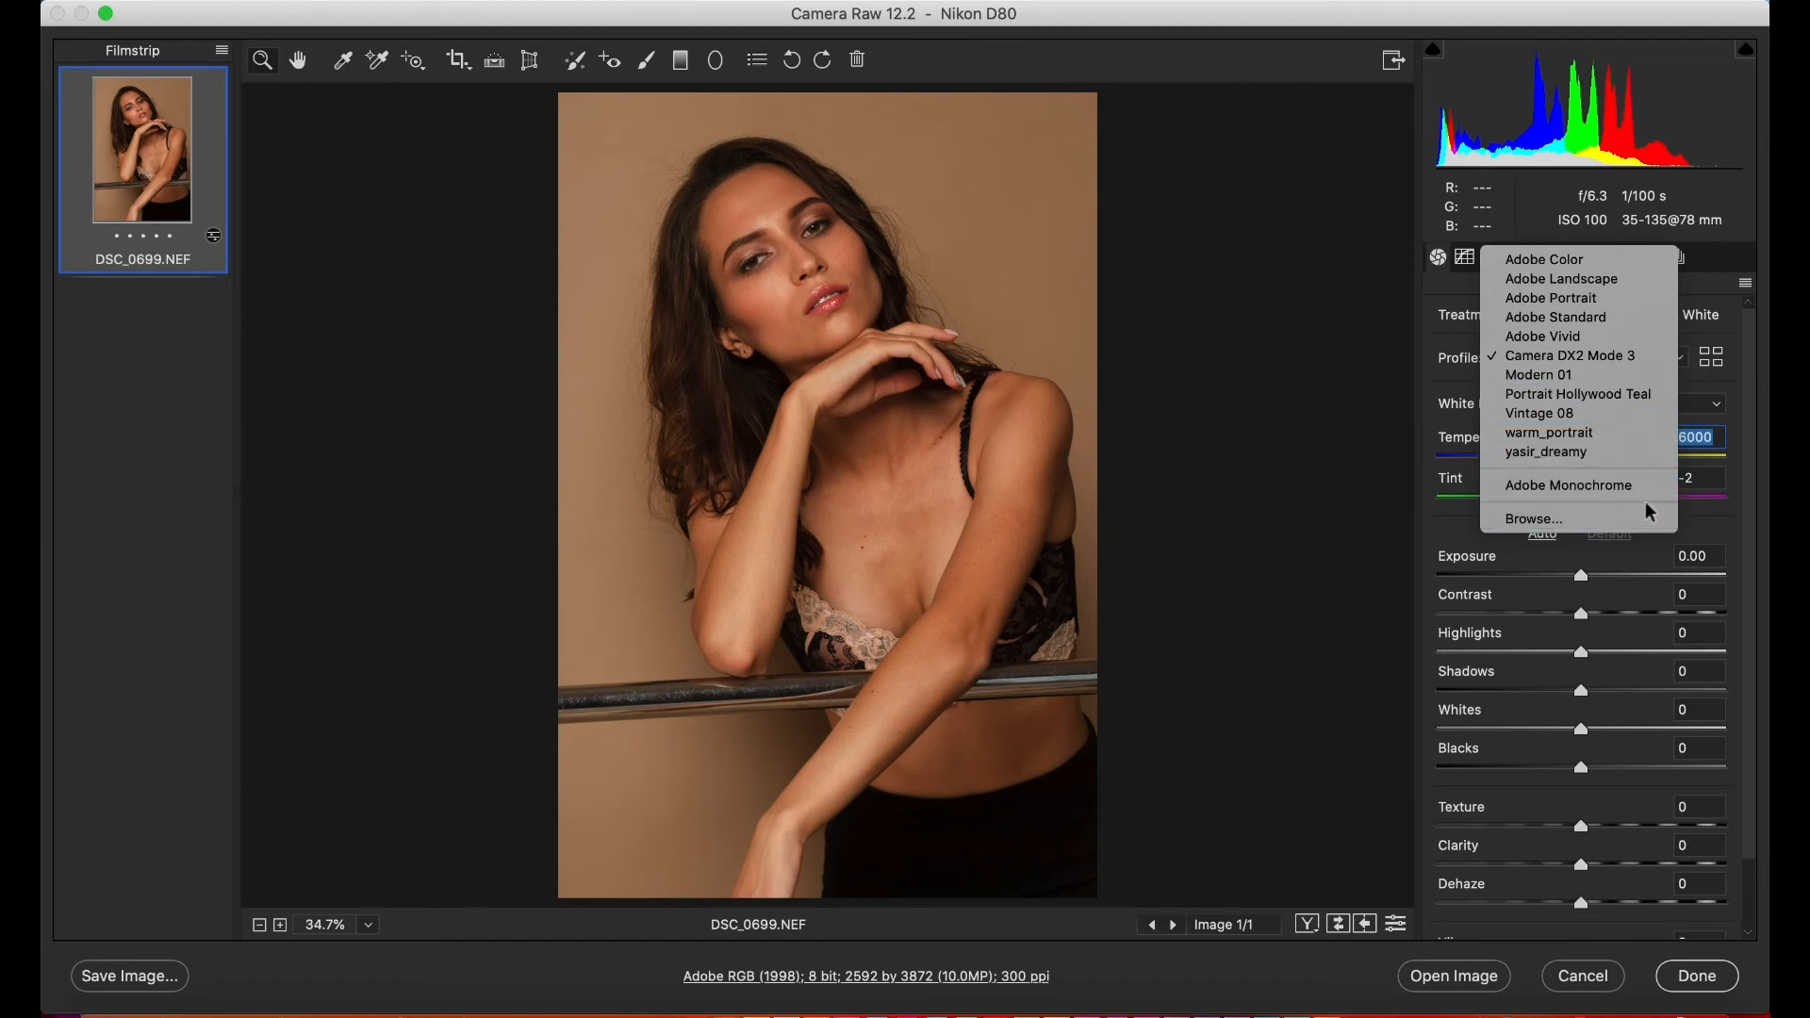
pyautogui.click(1733, 468)
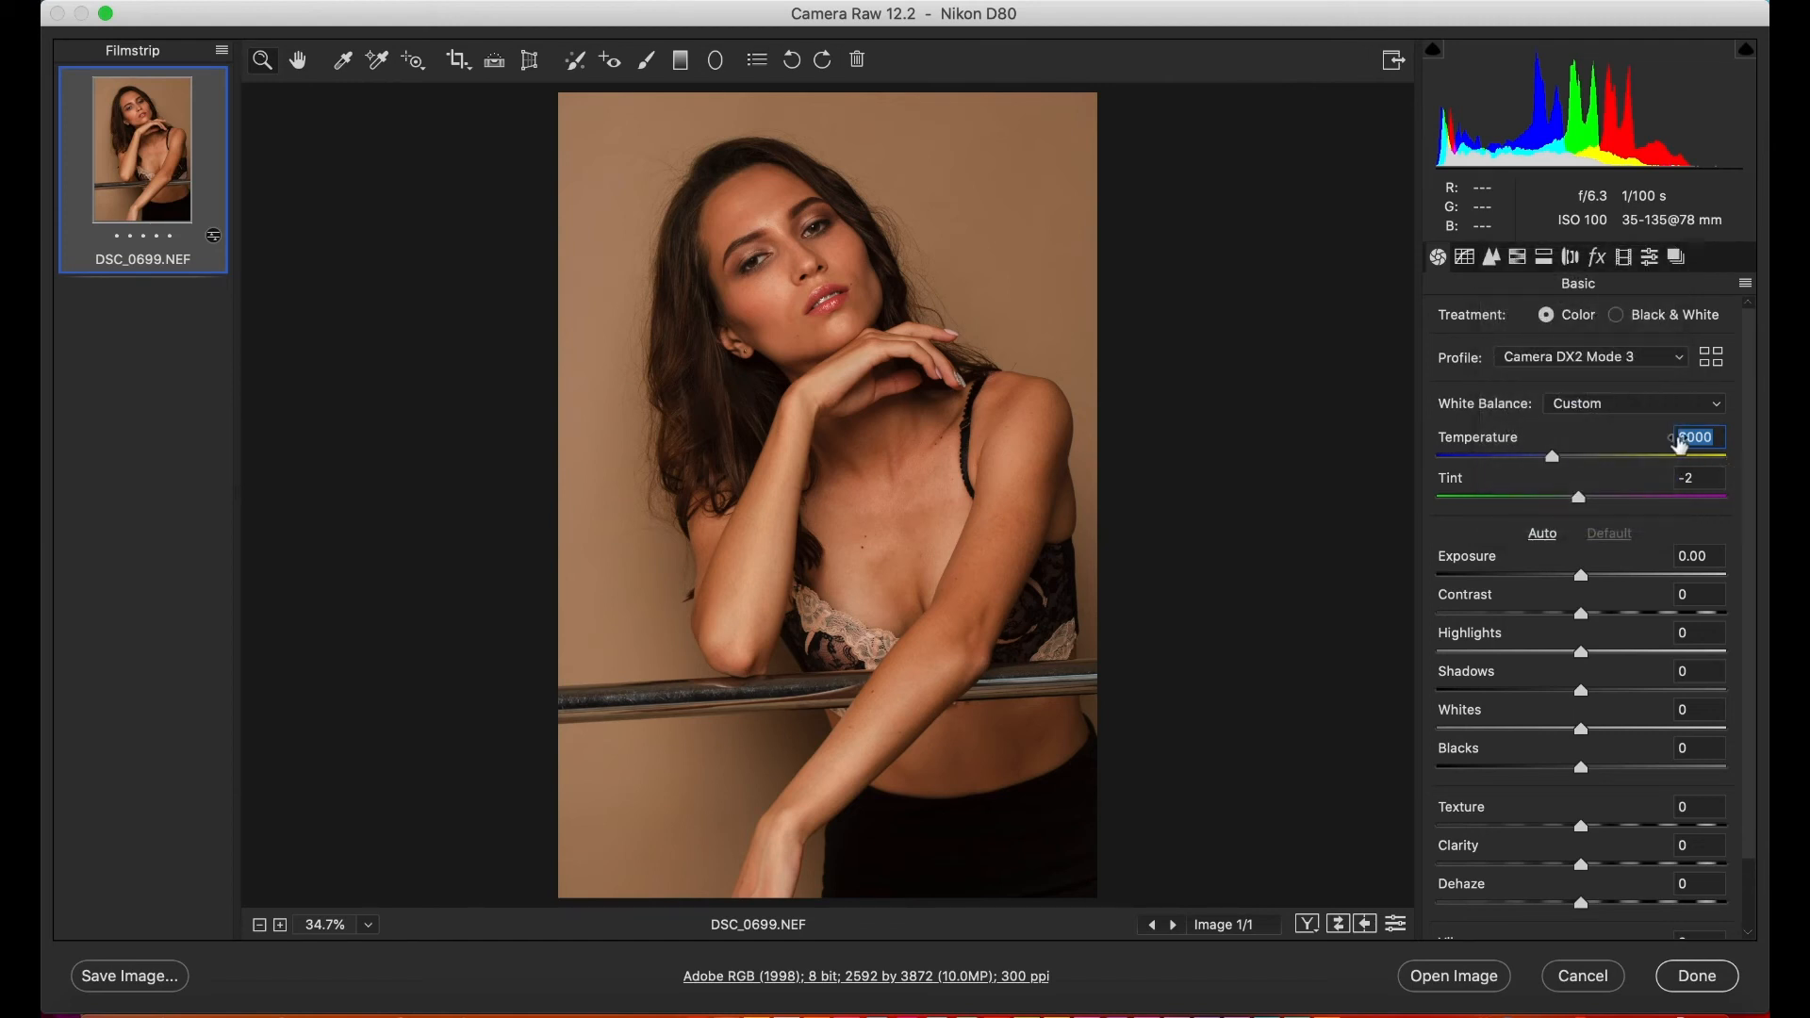
pyautogui.click(1710, 357)
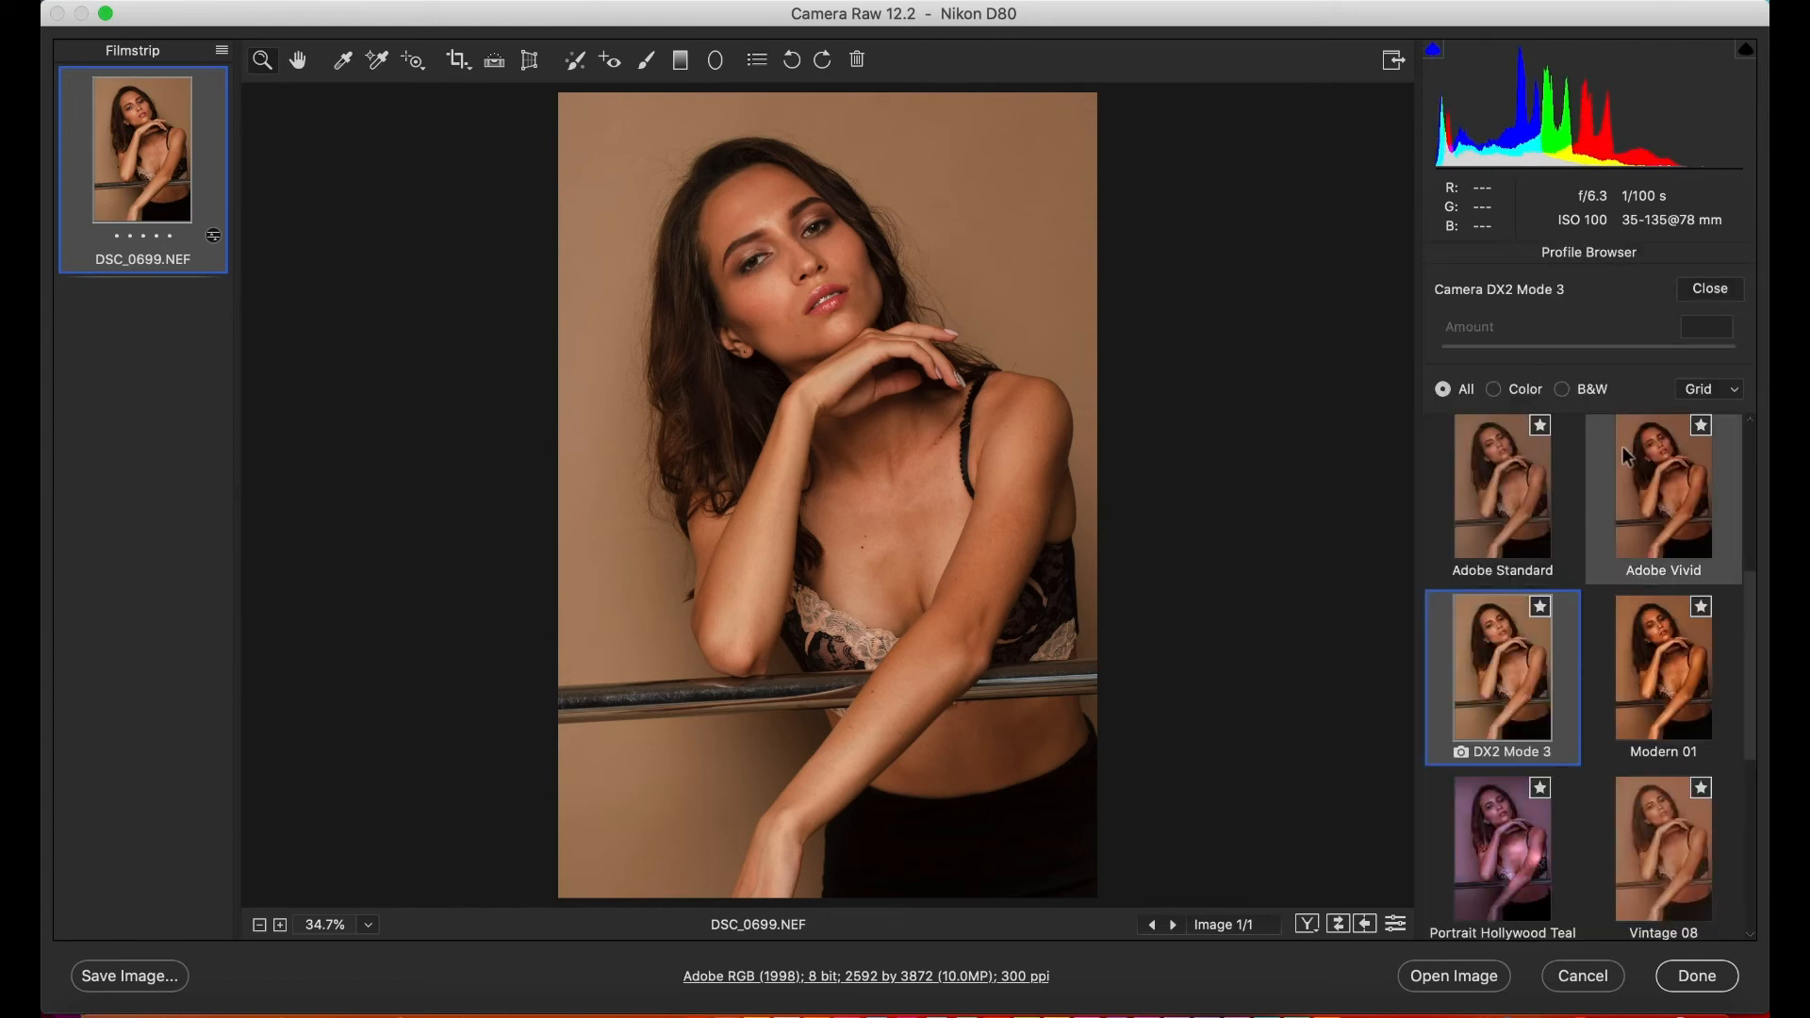
pyautogui.scroll(5, 1745, 646)
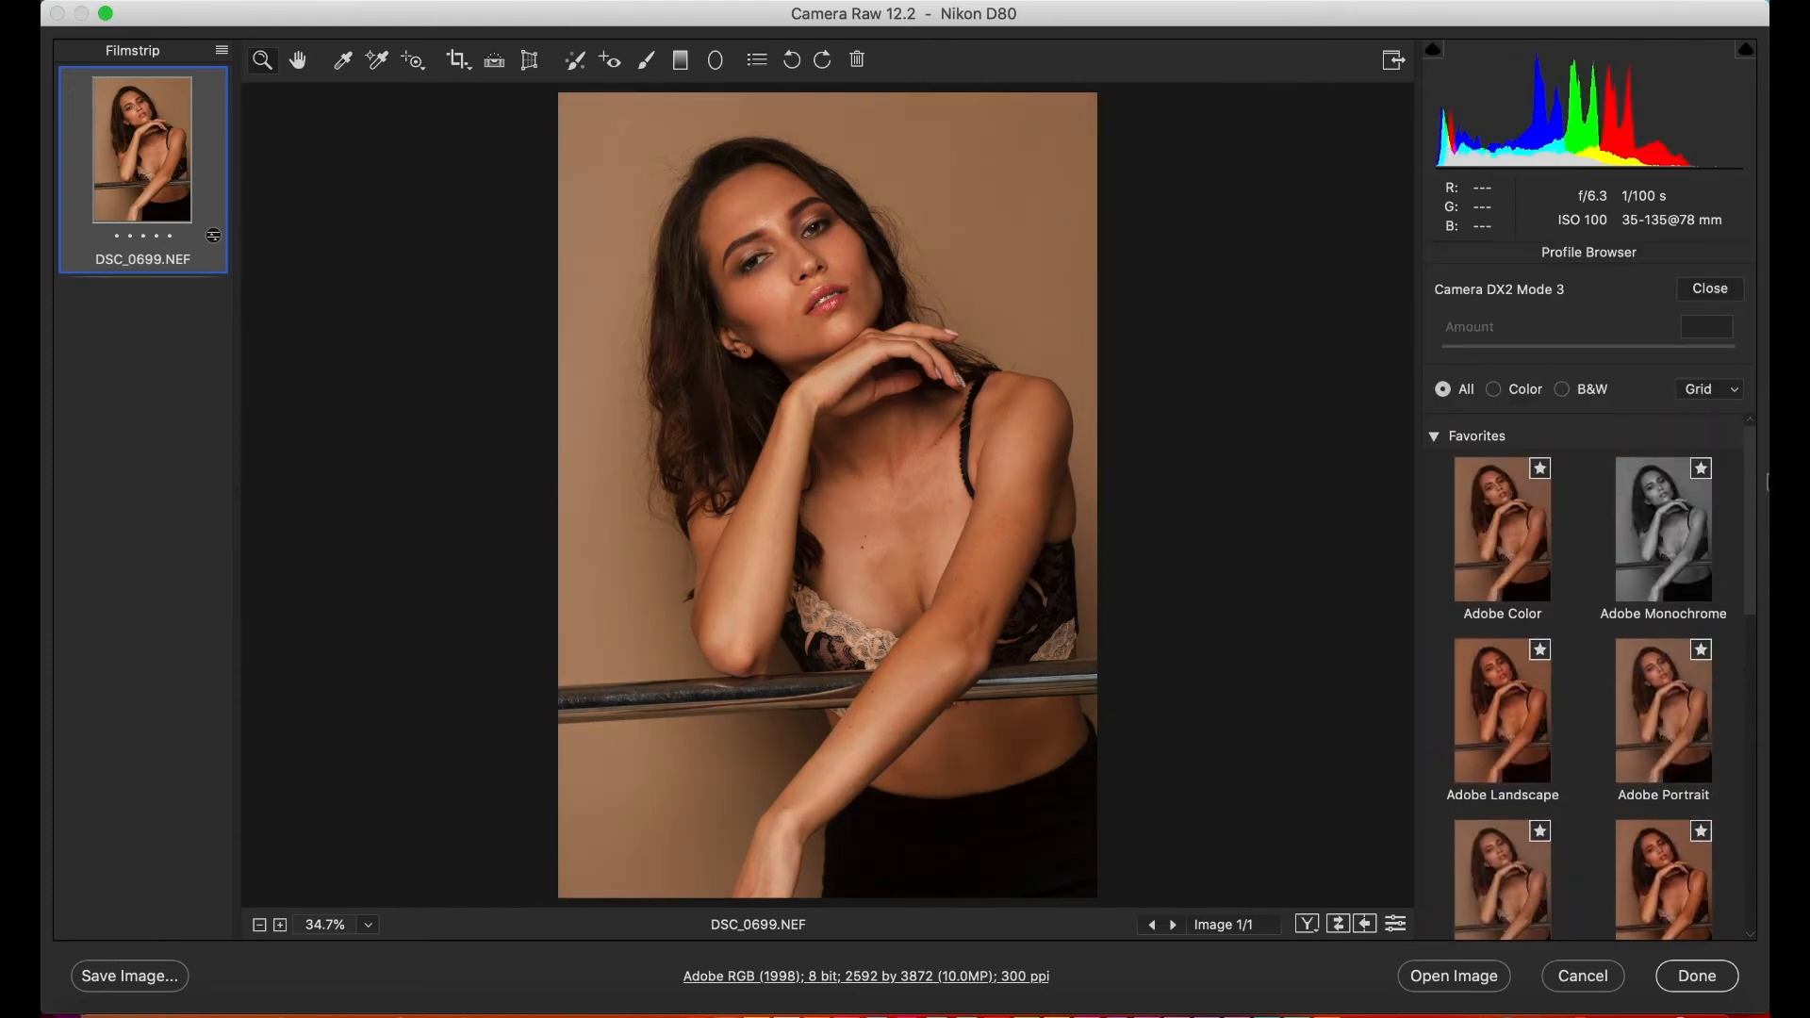
pyautogui.click(1435, 436)
pyautogui.click(1436, 437)
pyautogui.moveTo(1745, 571); pyautogui.dragTo(1745, 761)
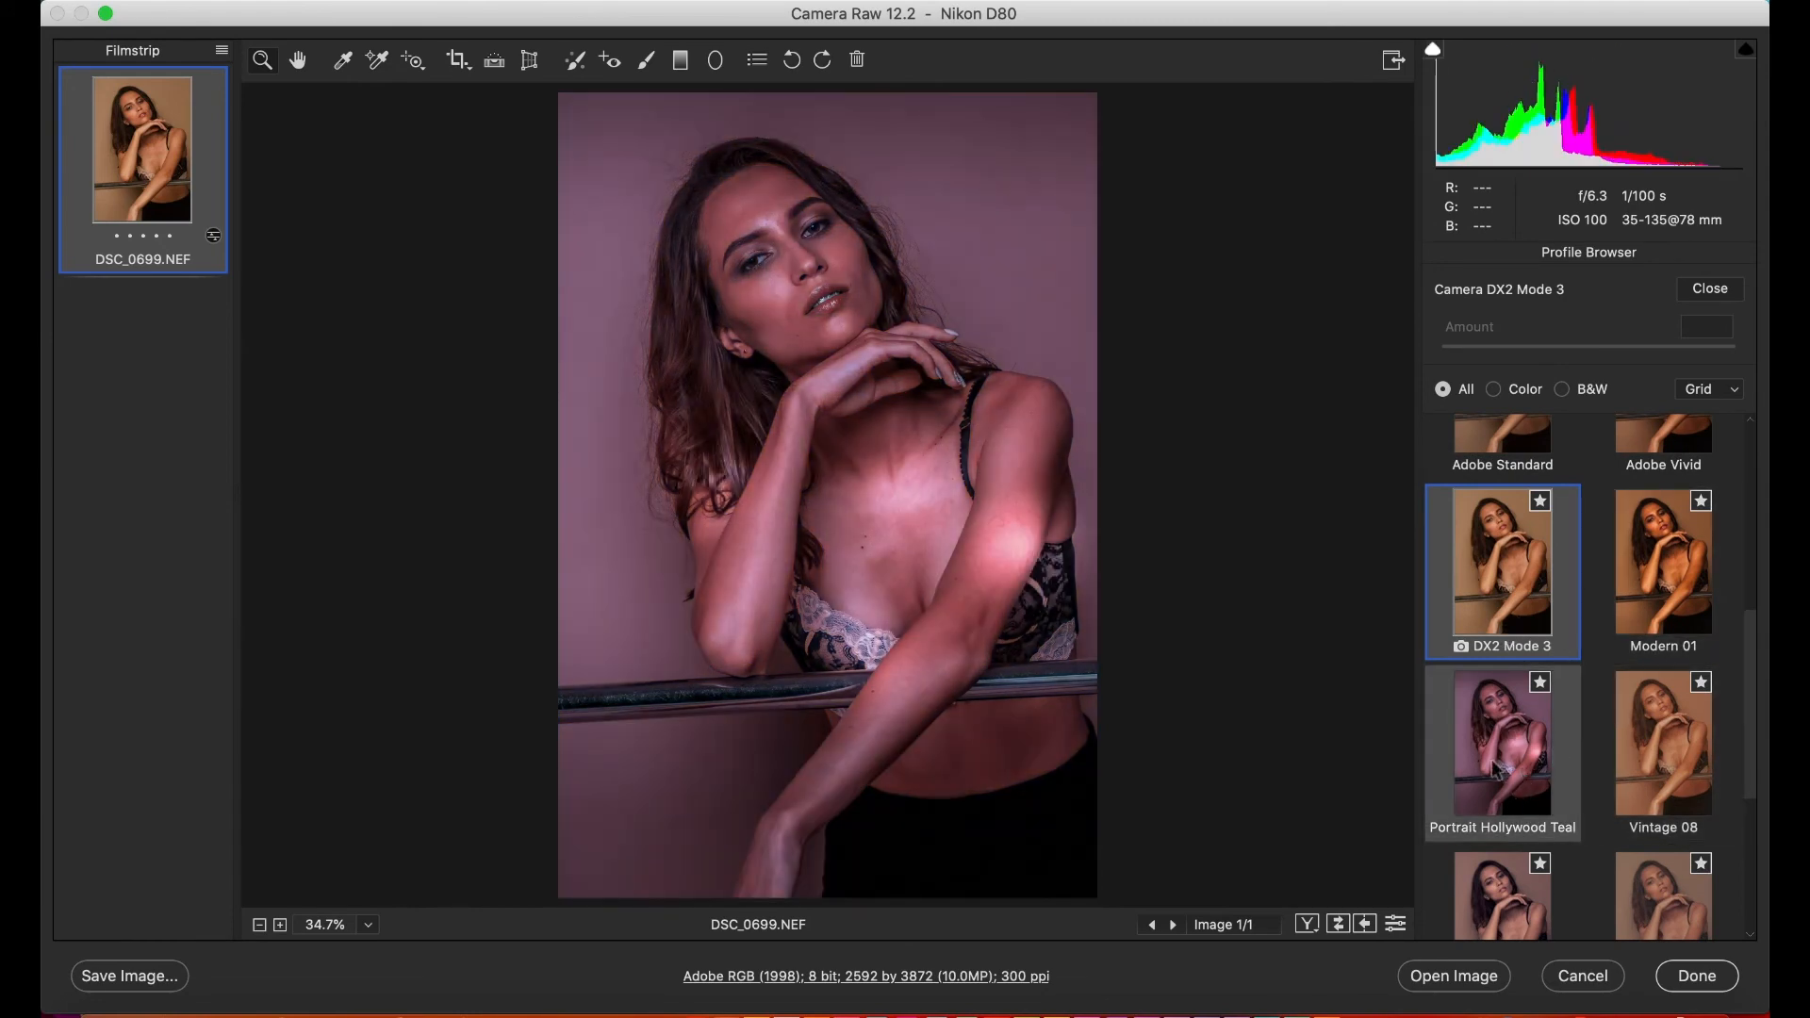
pyautogui.moveTo(1746, 771); pyautogui.dragTo(1746, 575)
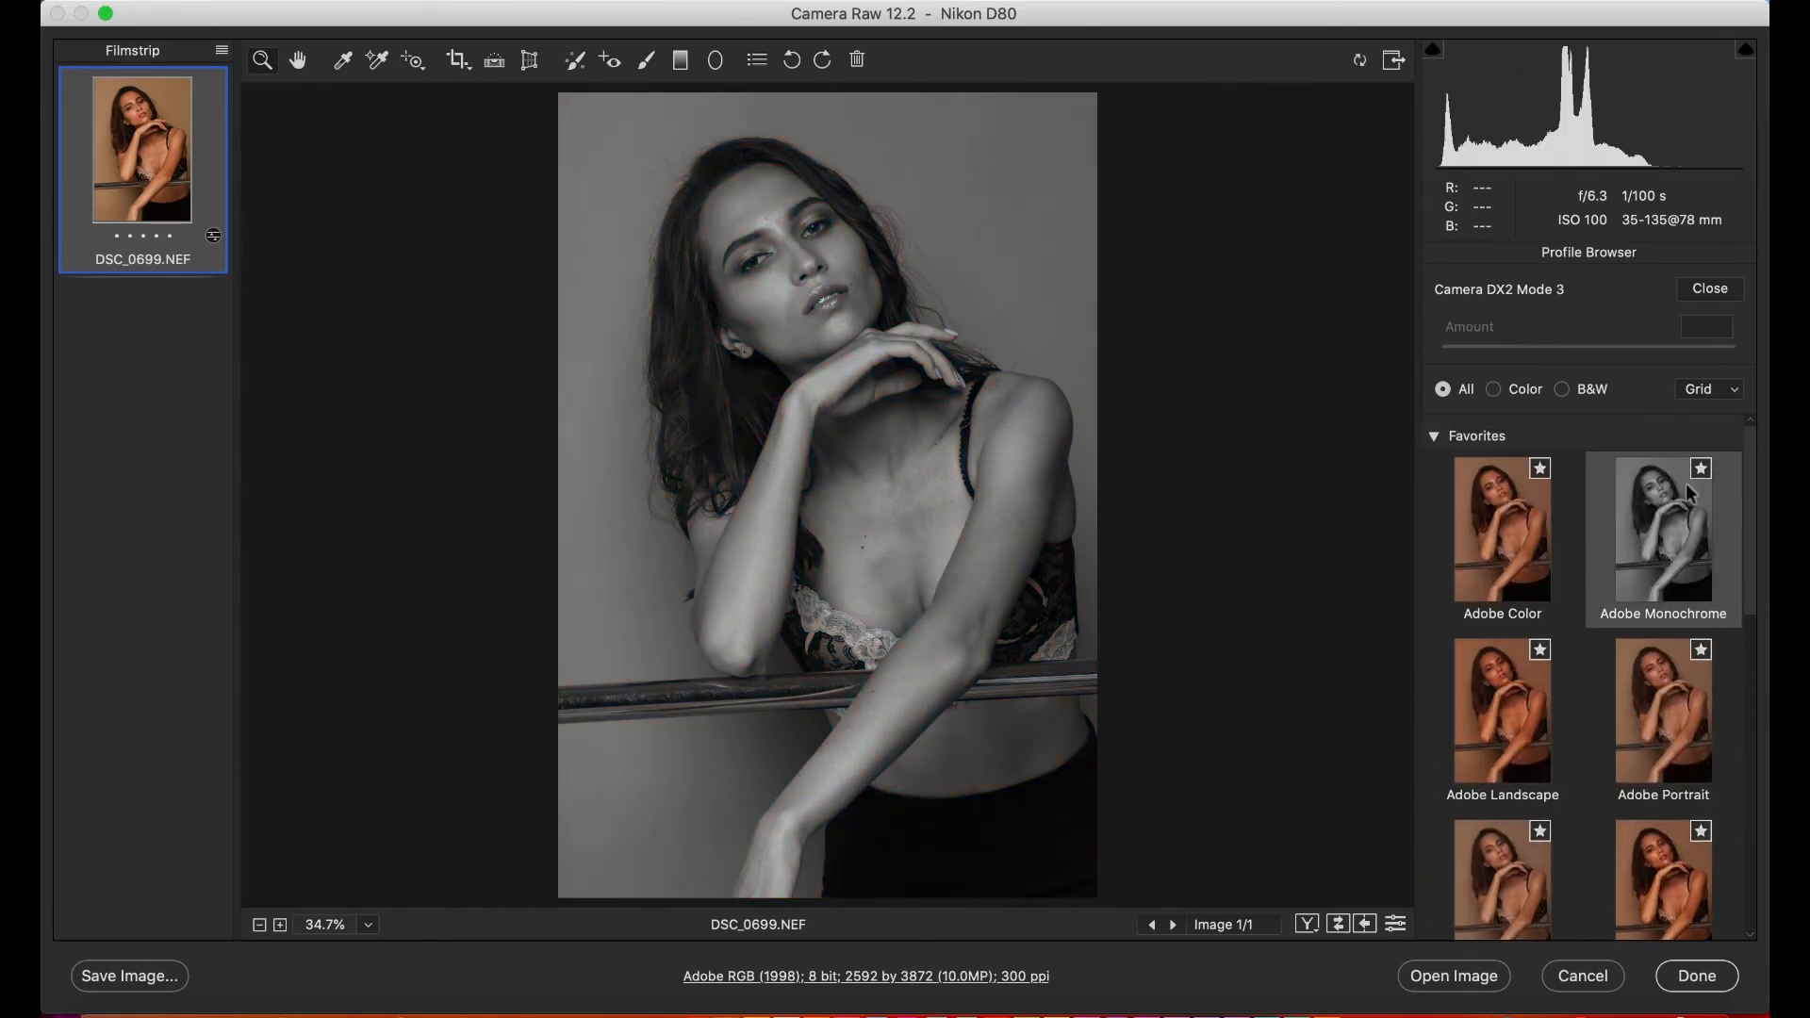
pyautogui.click(1435, 438)
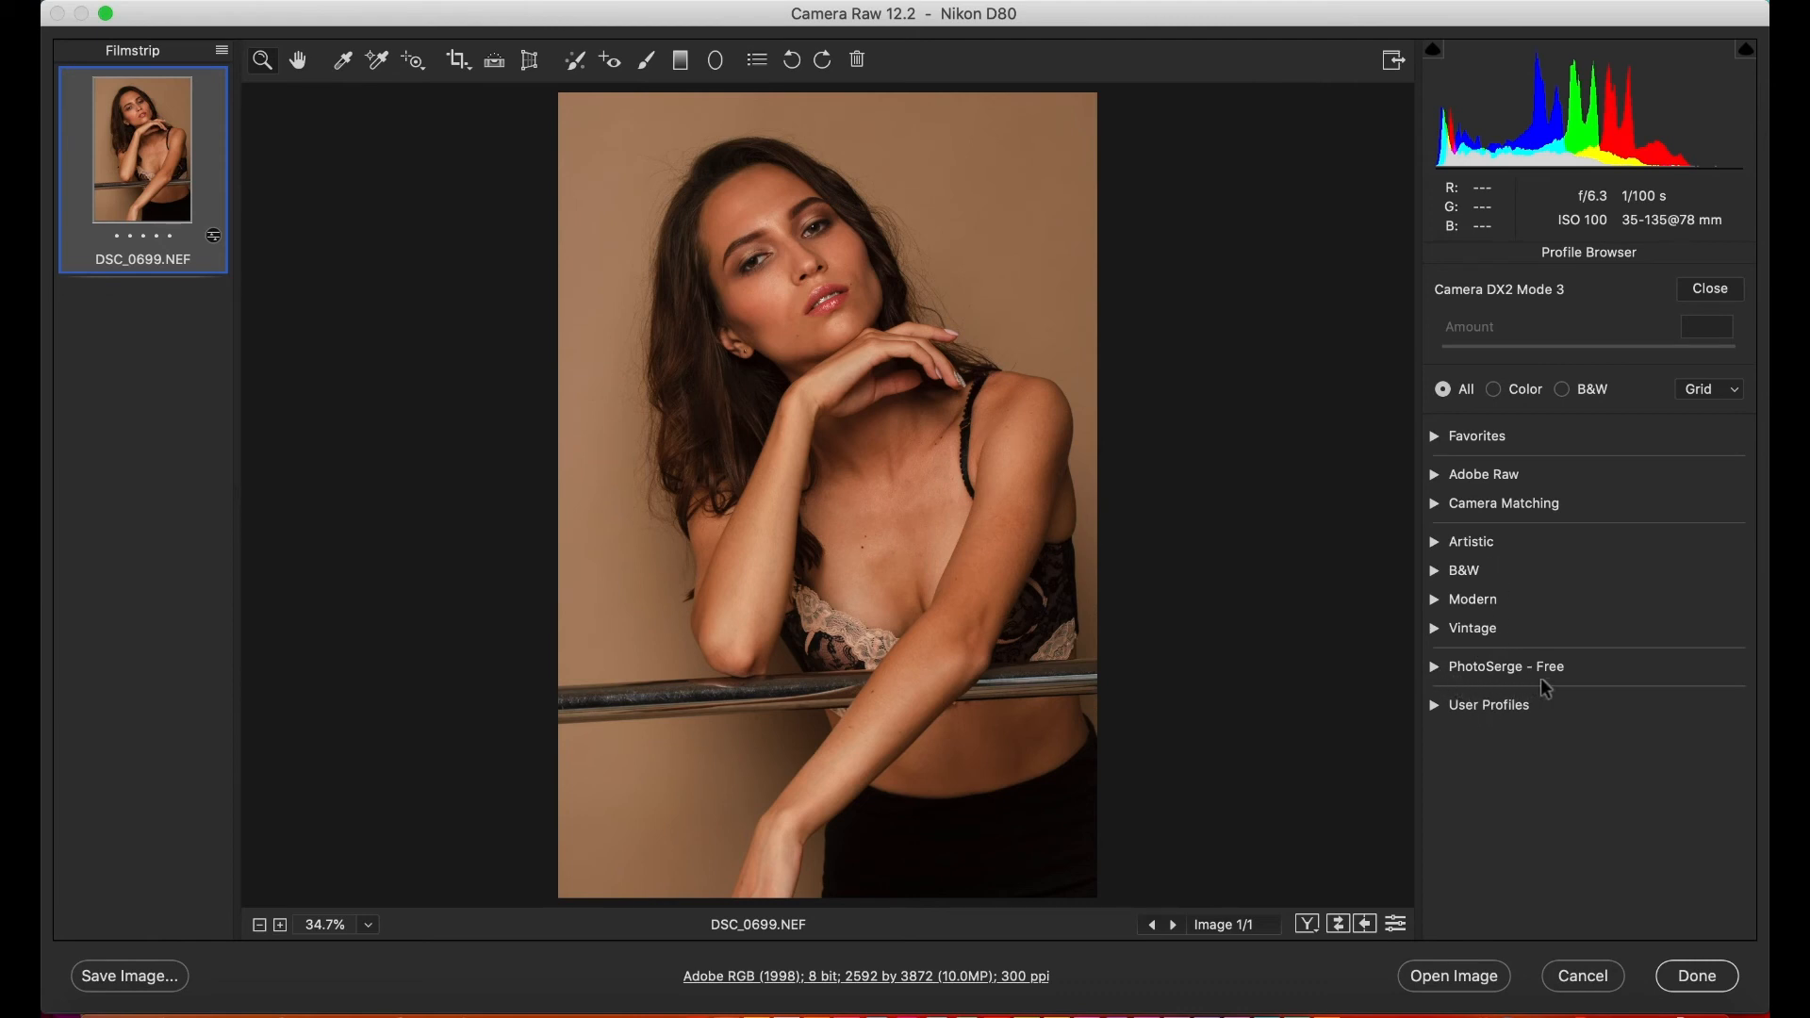
# - Preview the PhotoSerge - Free profiles, and apply the warm_portrait profile from the User Profiles group to the photo
pyautogui.click(1442, 665)
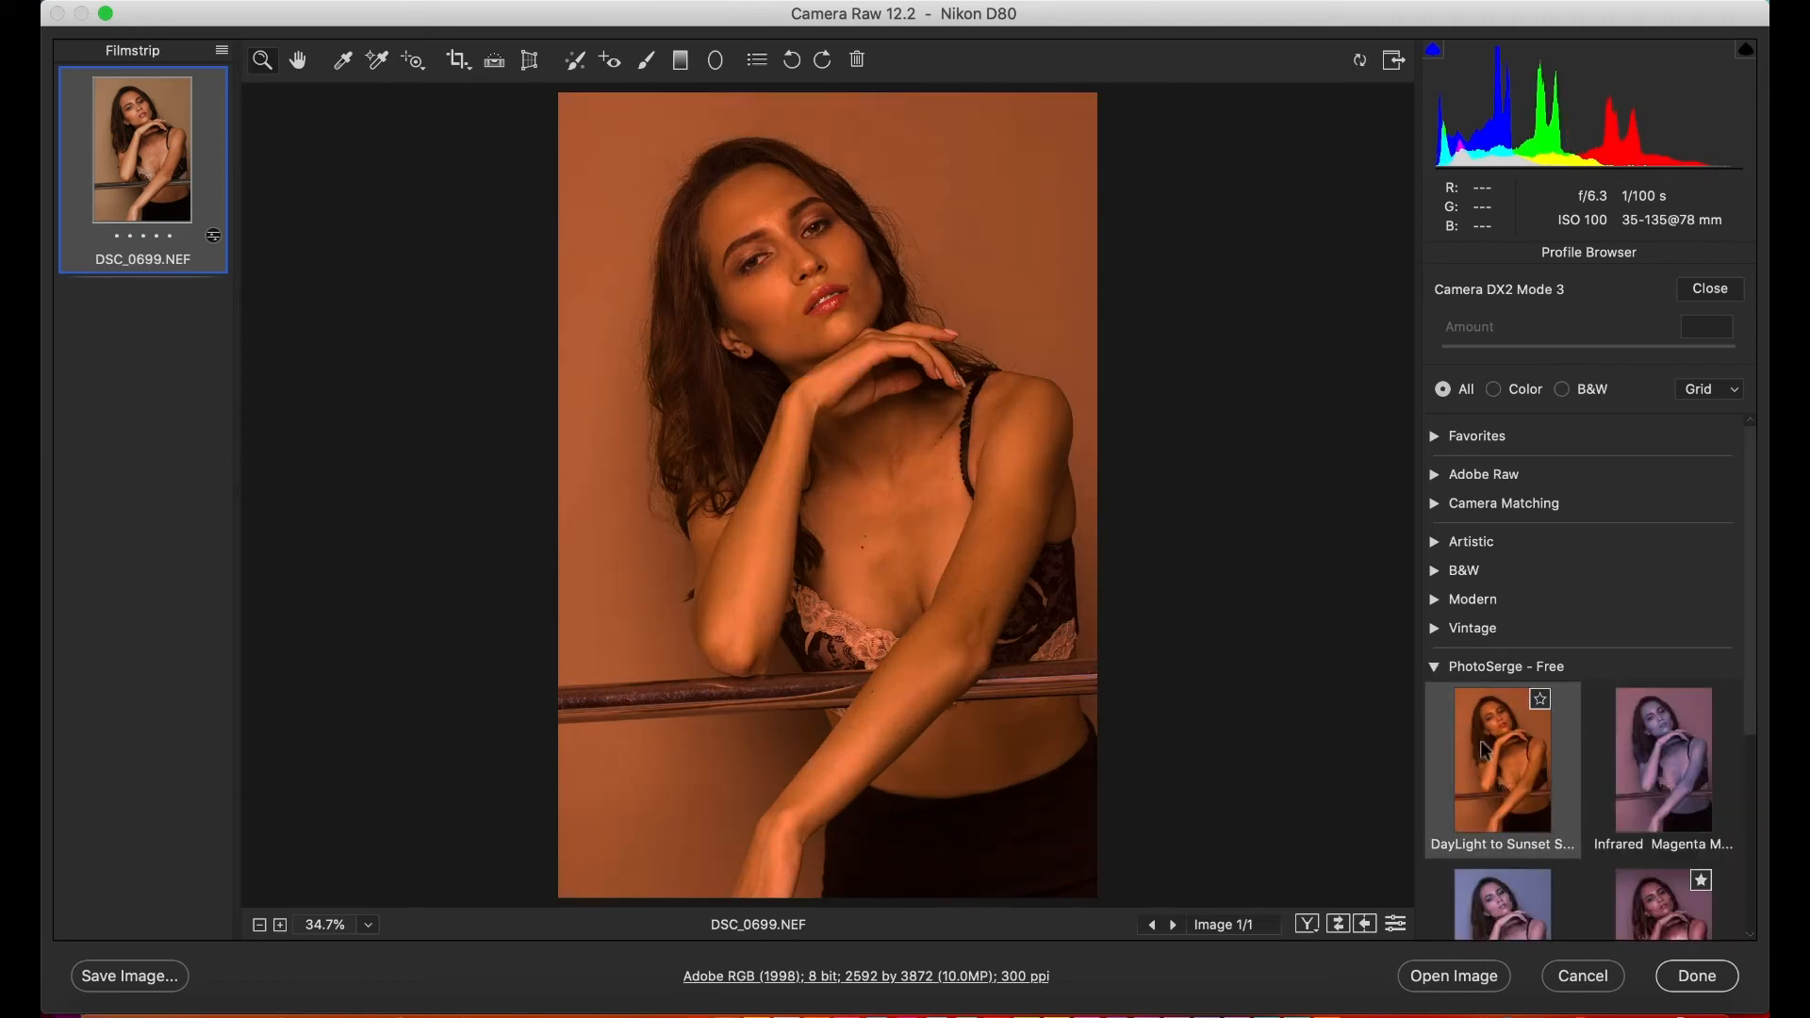
pyautogui.click(1436, 667)
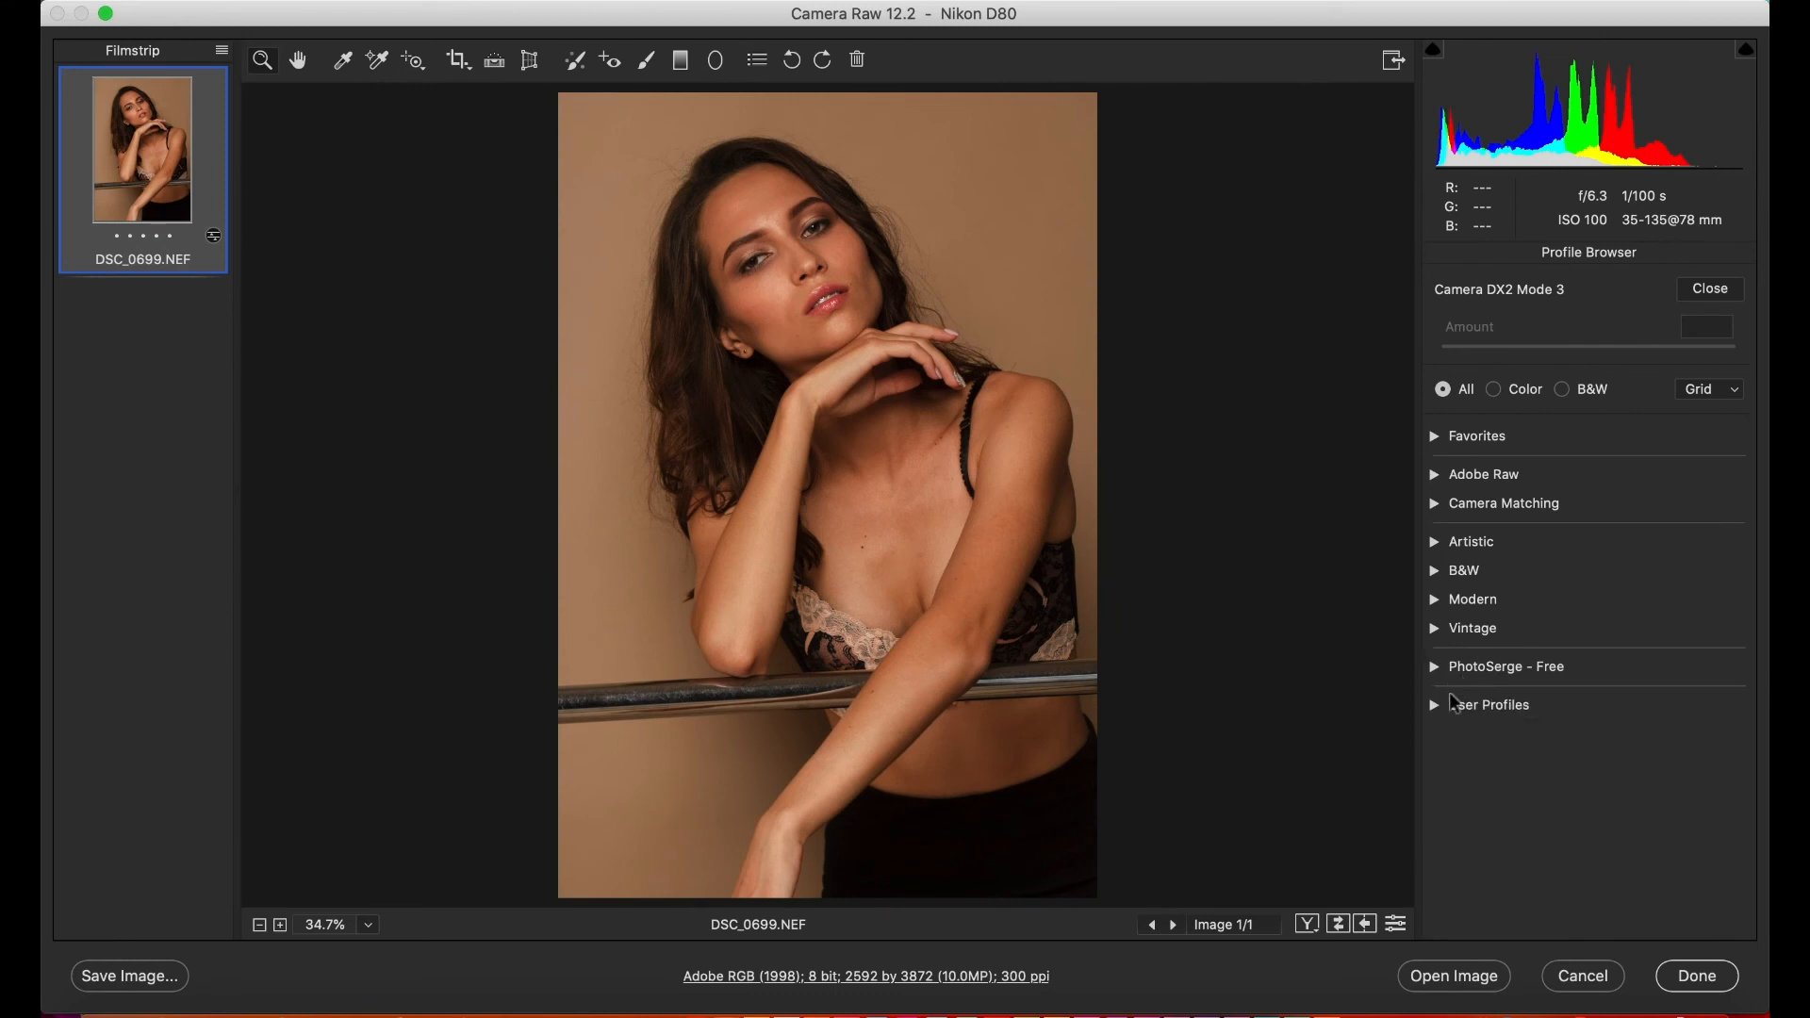
pyautogui.click(1435, 704)
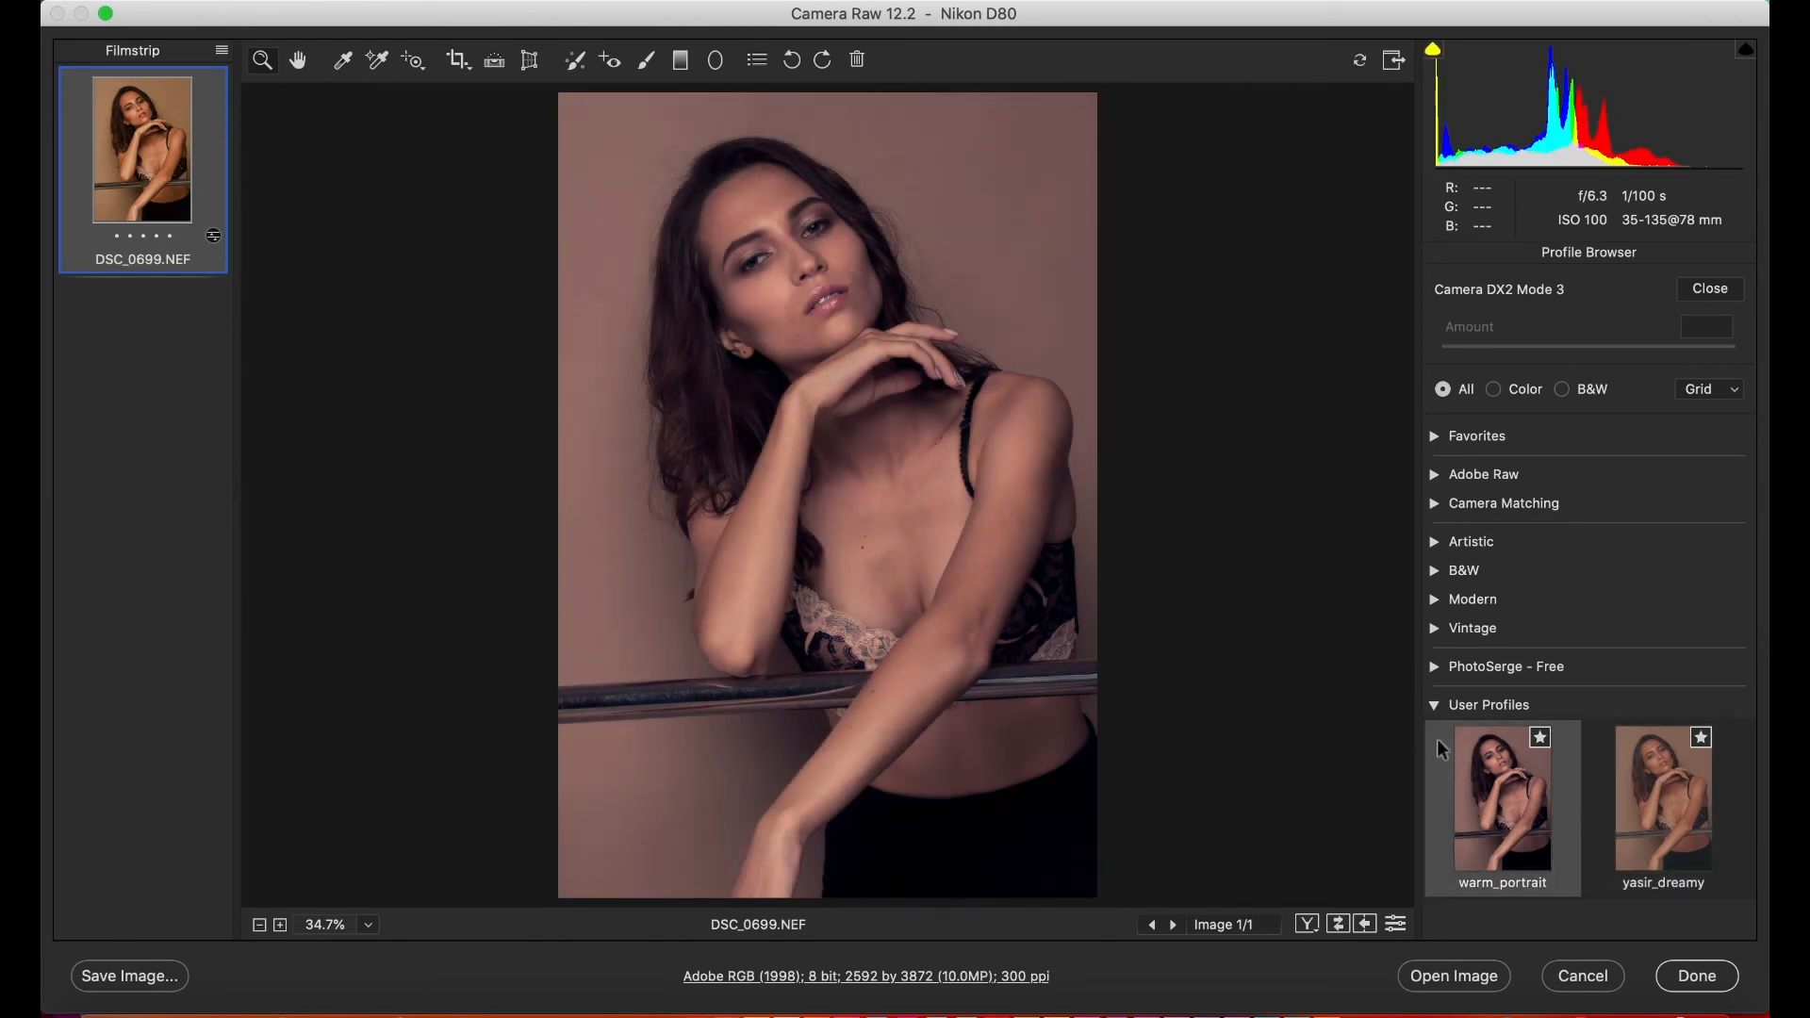
pyautogui.click(1434, 743)
pyautogui.click(1434, 704)
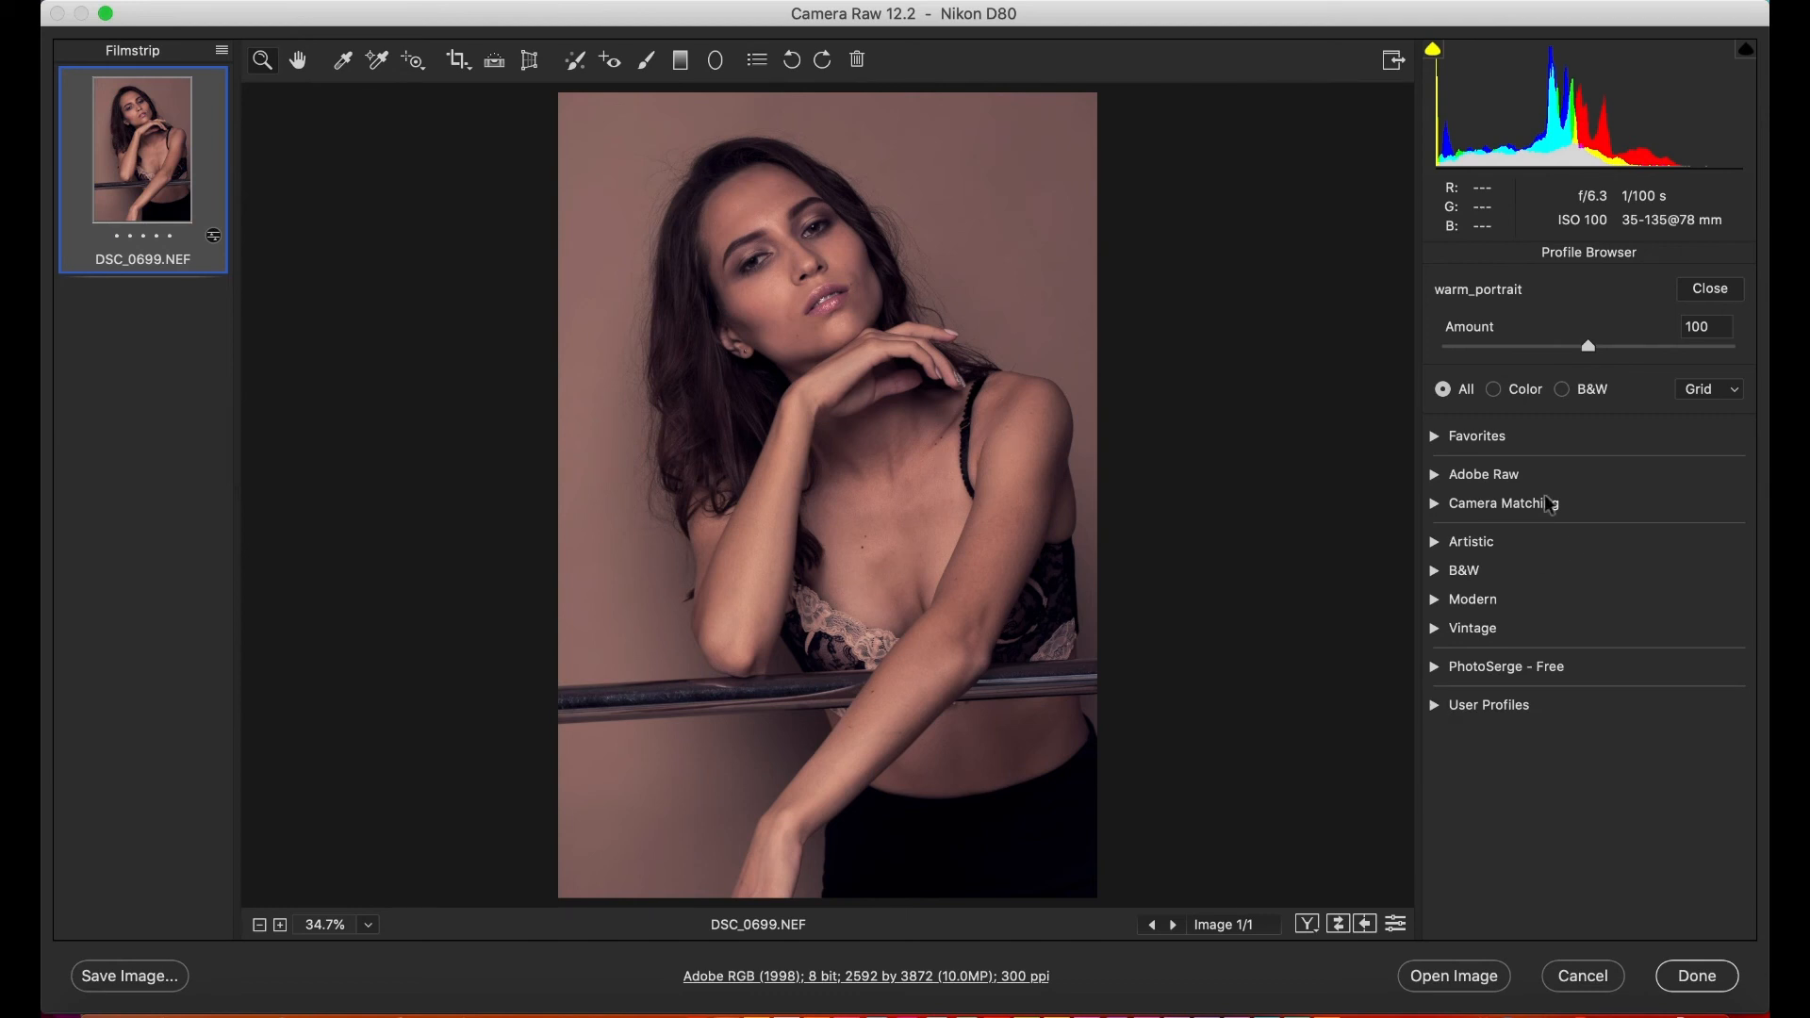
pyautogui.click(1709, 292)
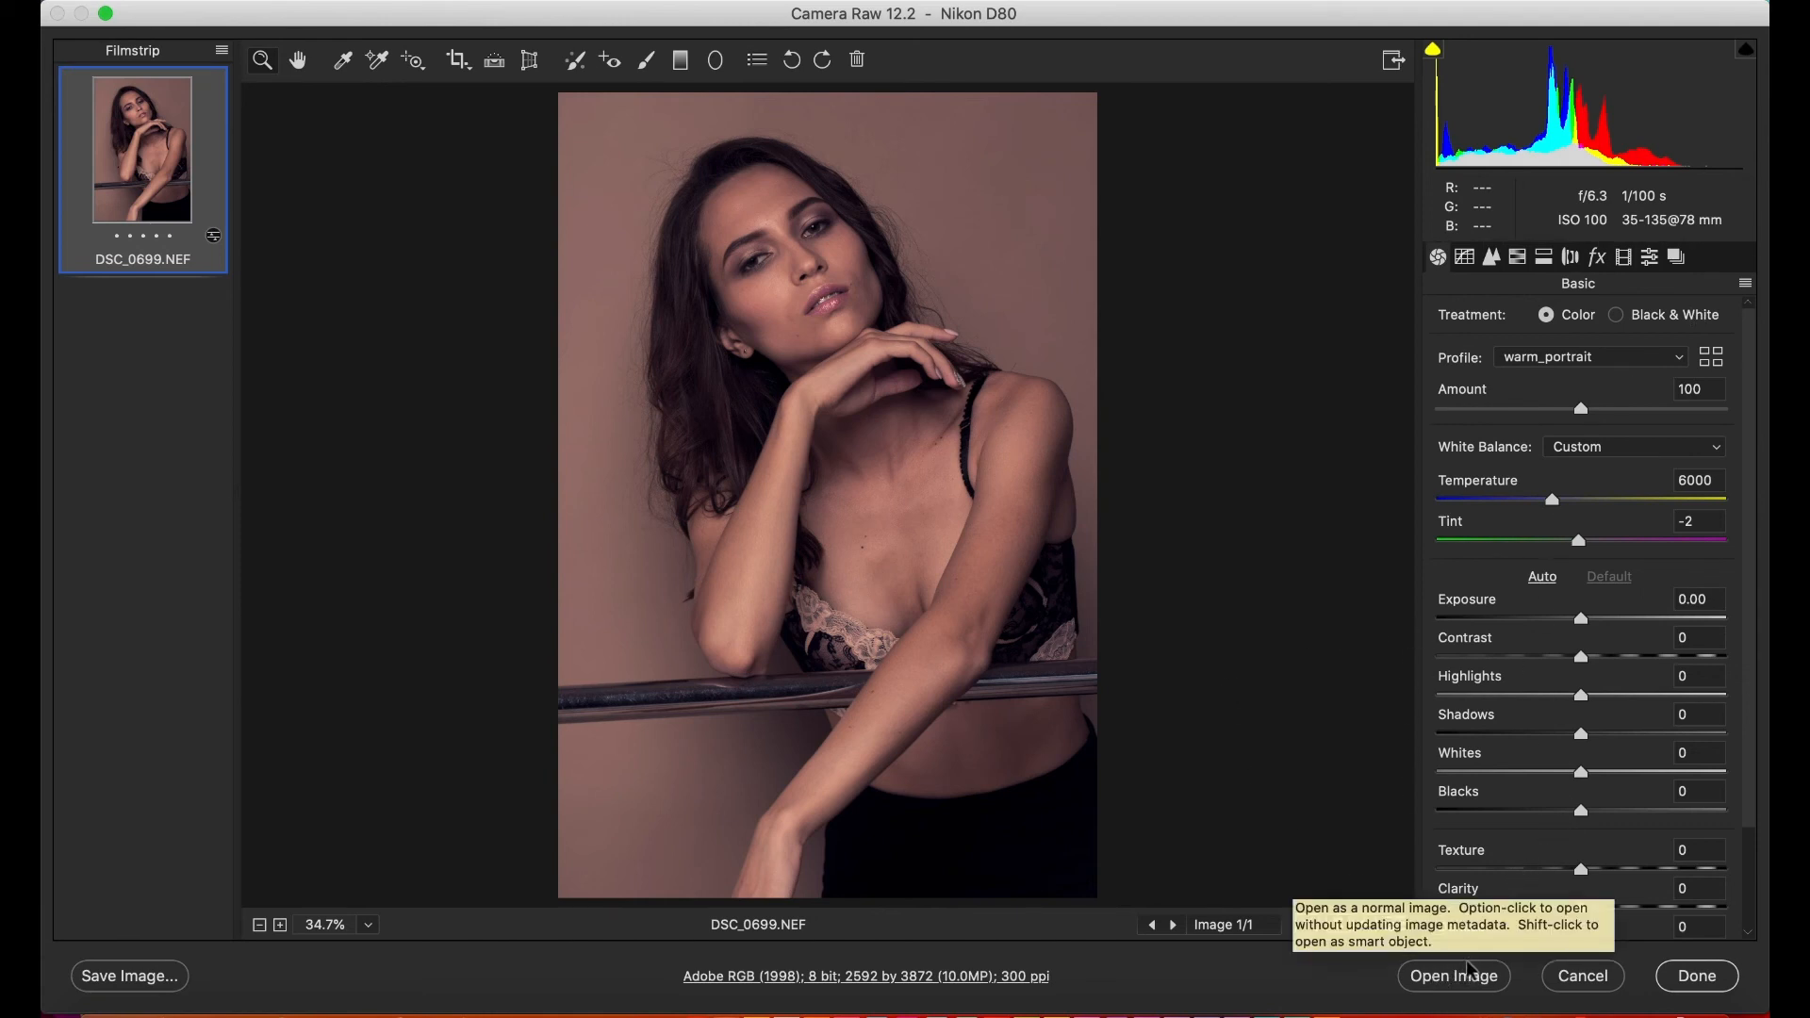
# - Open the photo as a normal image, and switch to Photoshop 2020 to view it and the open JPEG document
pyautogui.click(1463, 983)
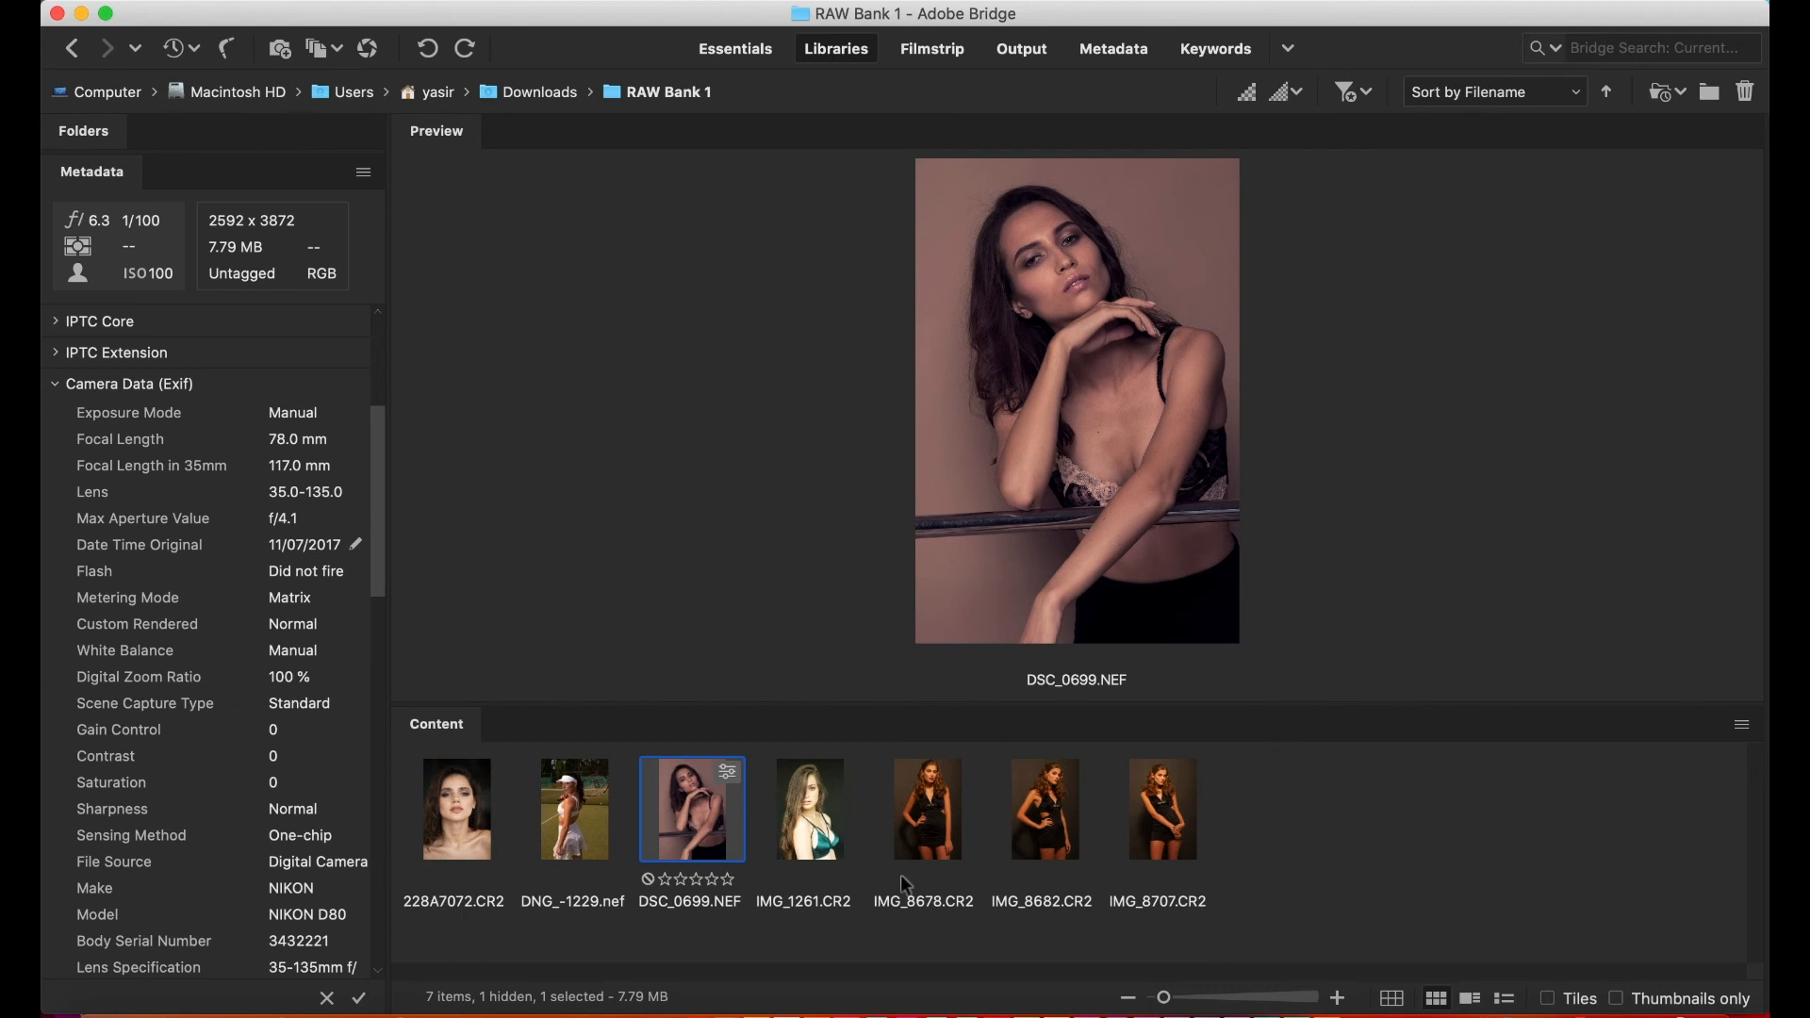
pyautogui.moveTo(871, 1011)
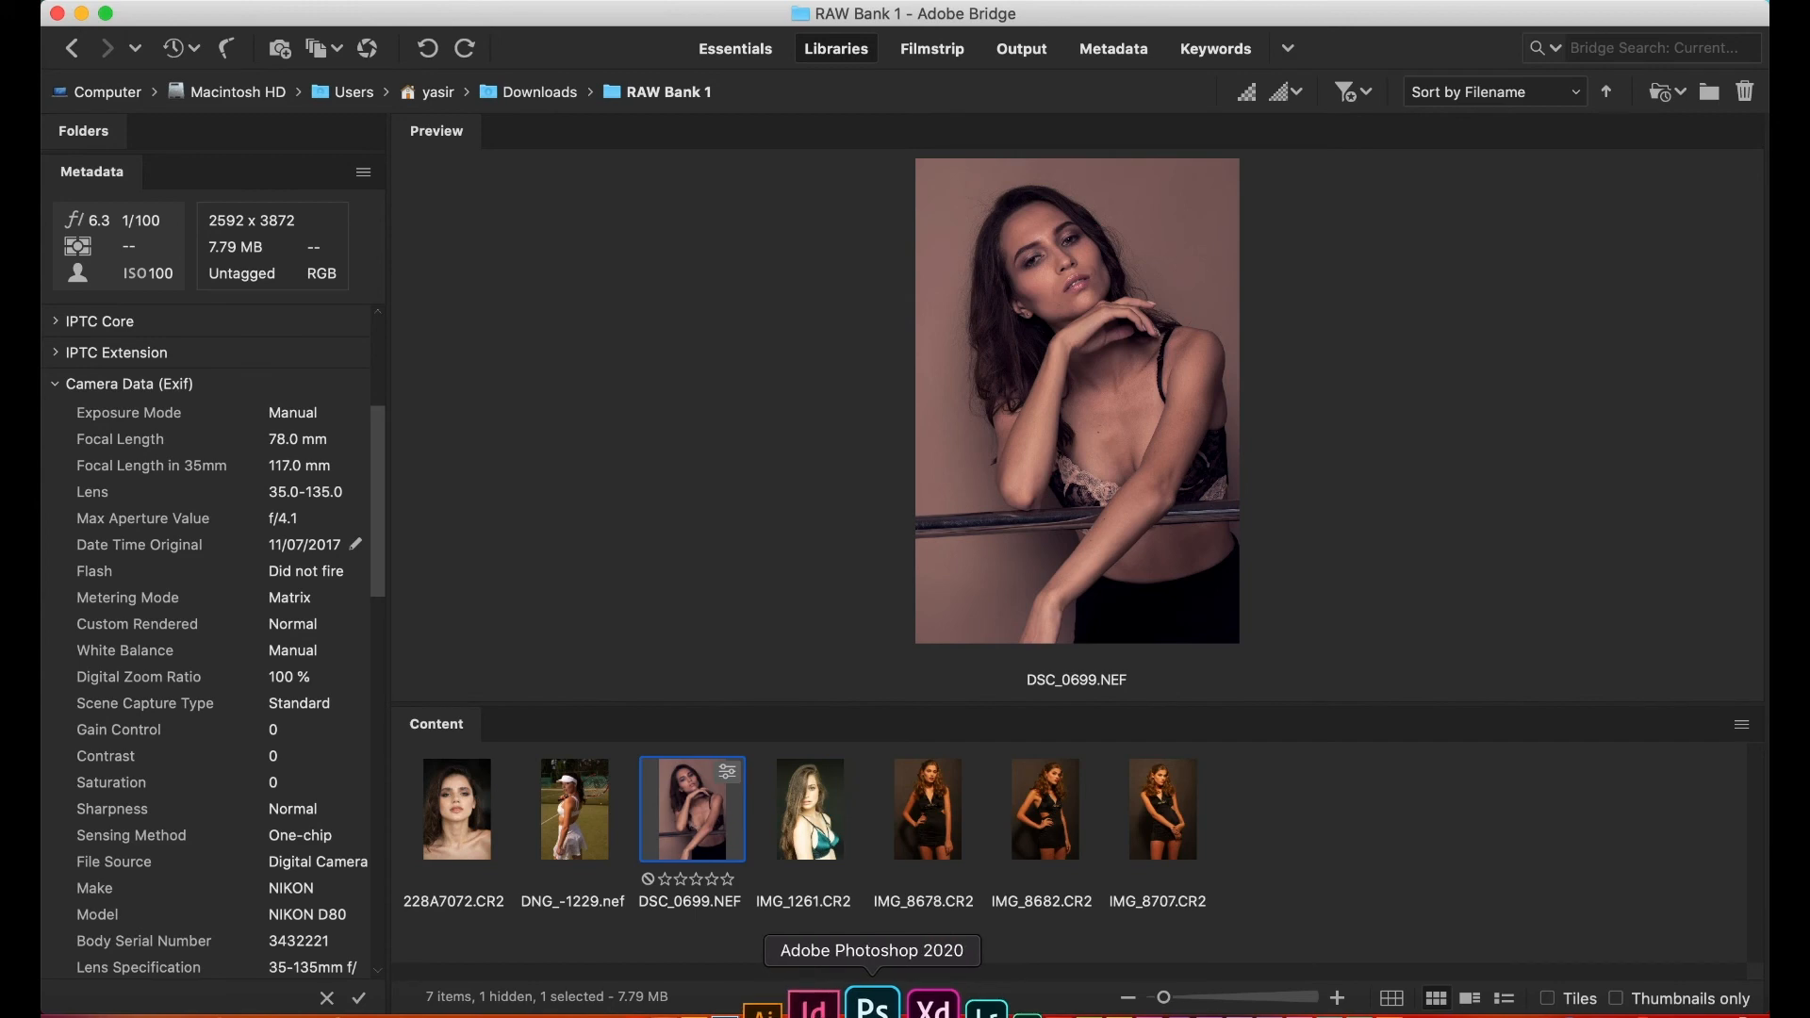
pyautogui.click(871, 1007)
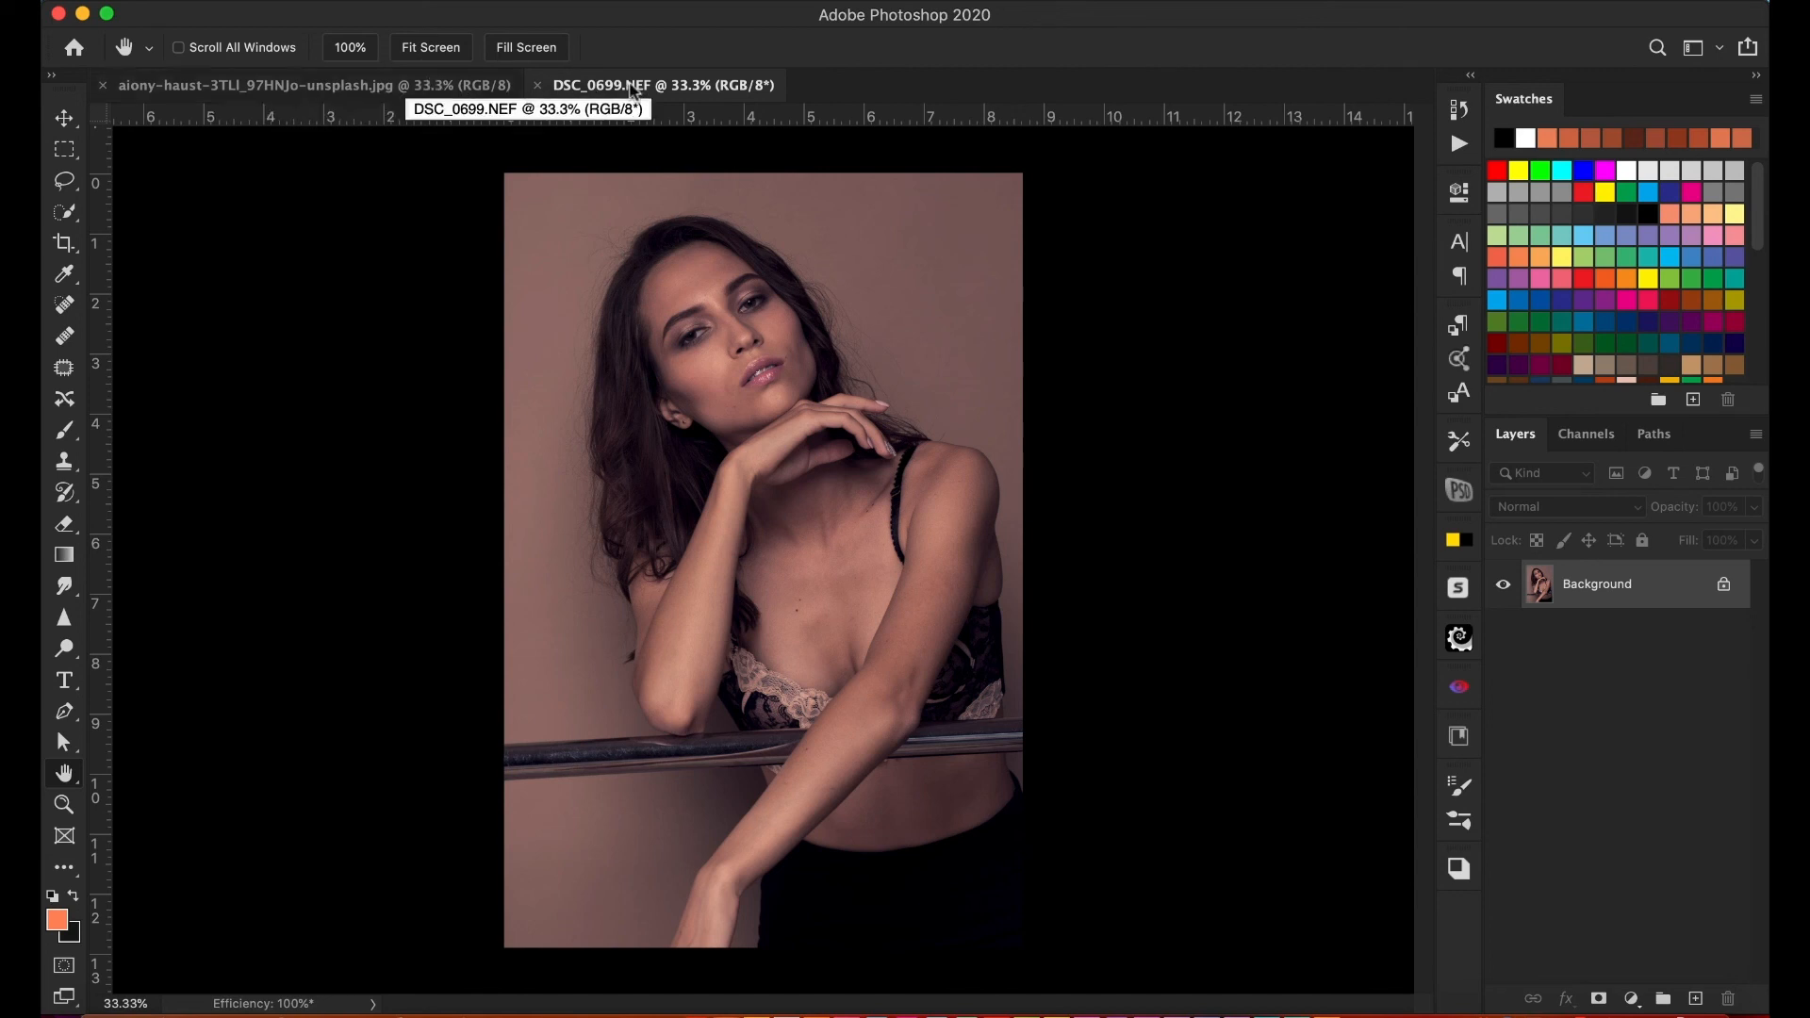
pyautogui.click(420, 89)
pyautogui.click(594, 90)
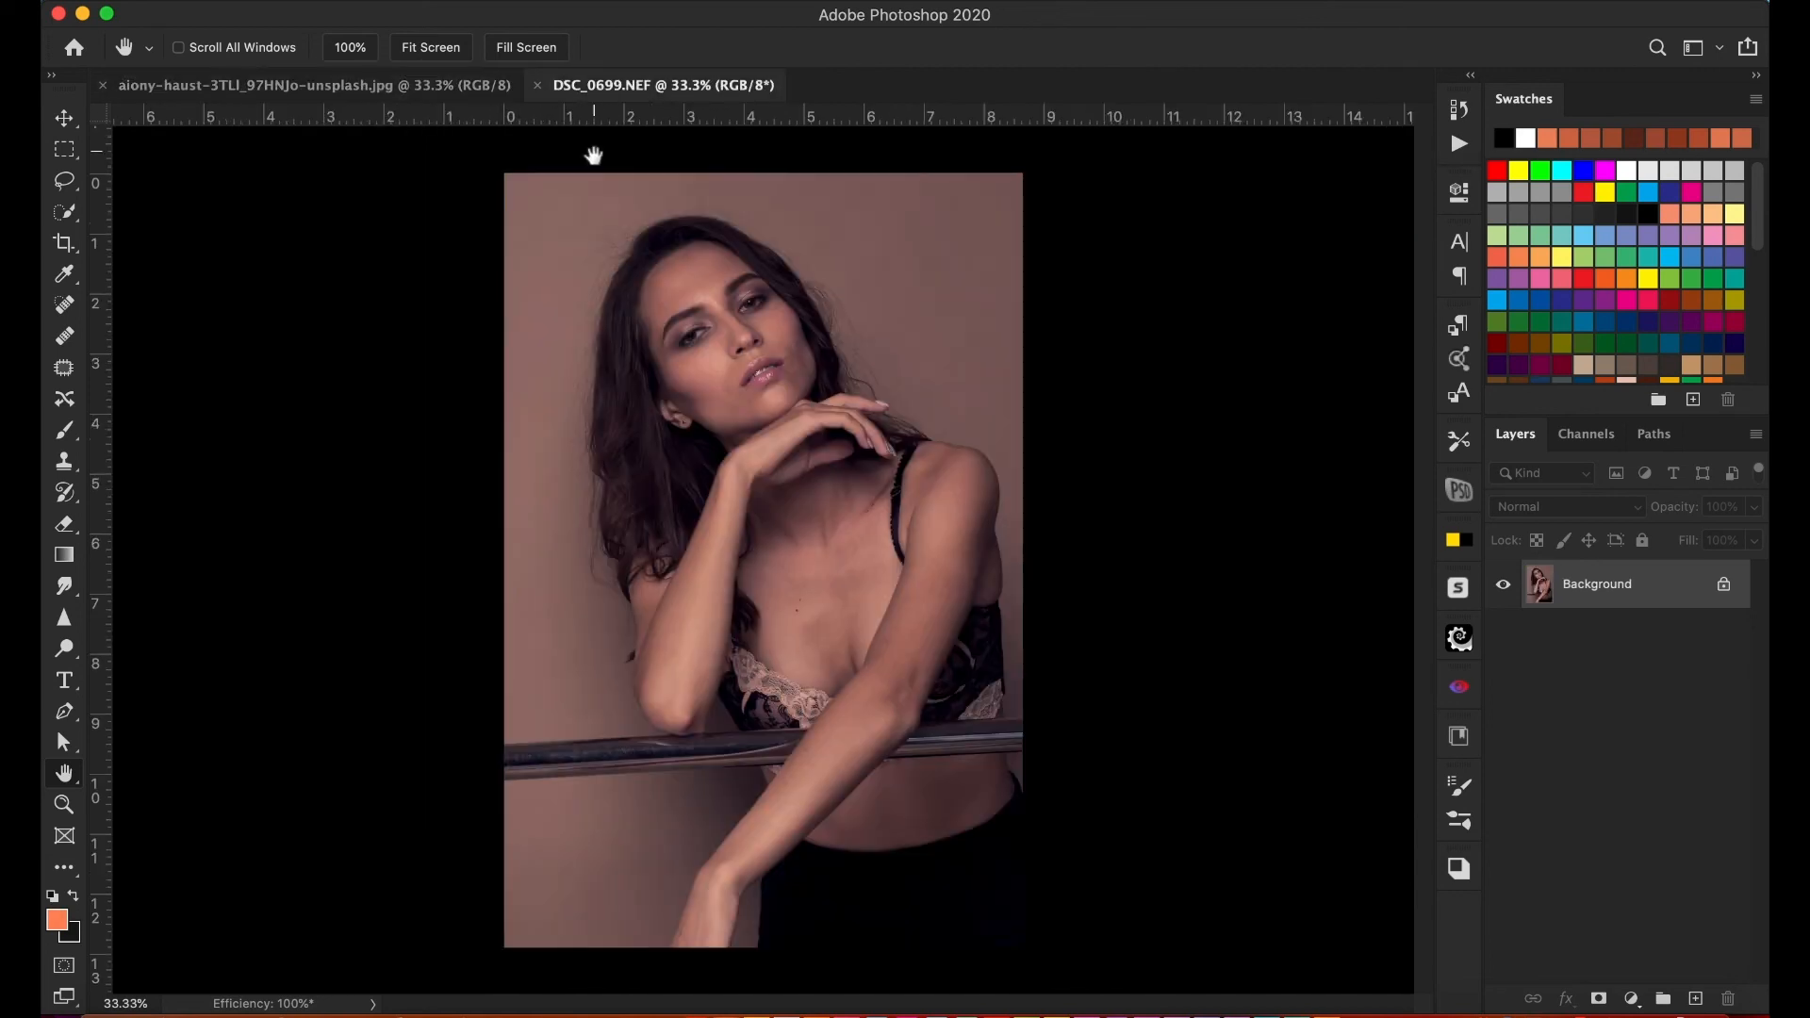